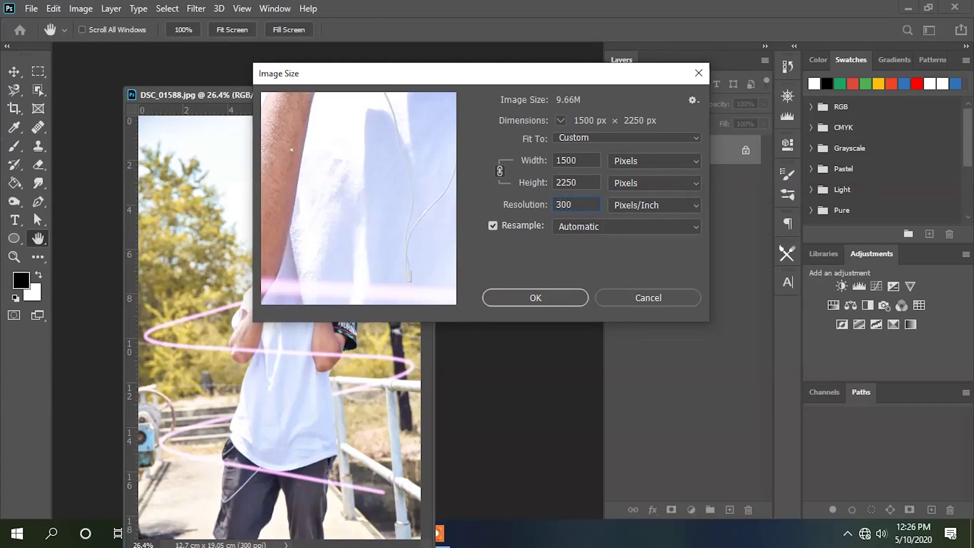
Step: Dock the floating photo window as a tab and select the man with the Object Selection tool in Rectangle mode
drag(304, 97, 364, 50)
key(ctrl+plus)
key(ctrl+plus)
key(ctrl+plus)
key(ctrl+0)
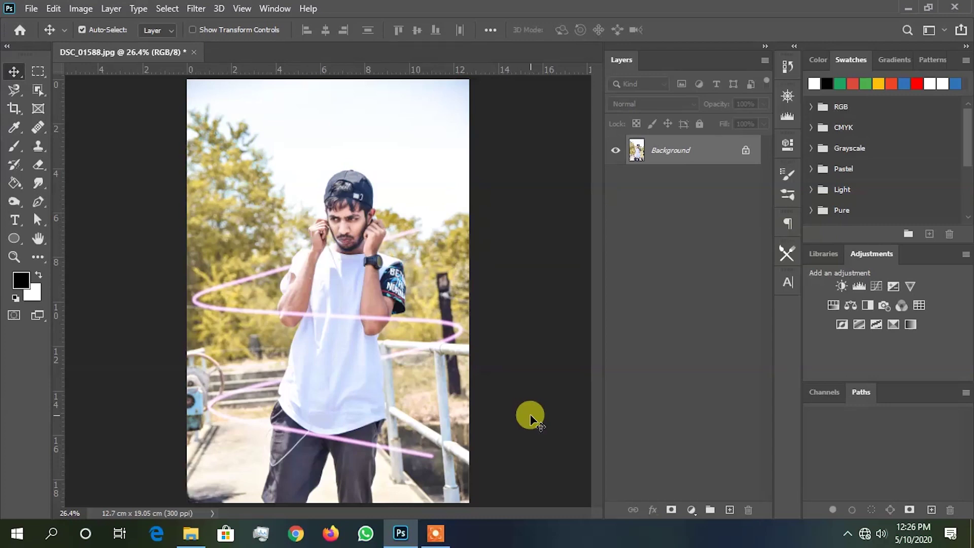
click(38, 89)
drag(256, 157, 432, 502)
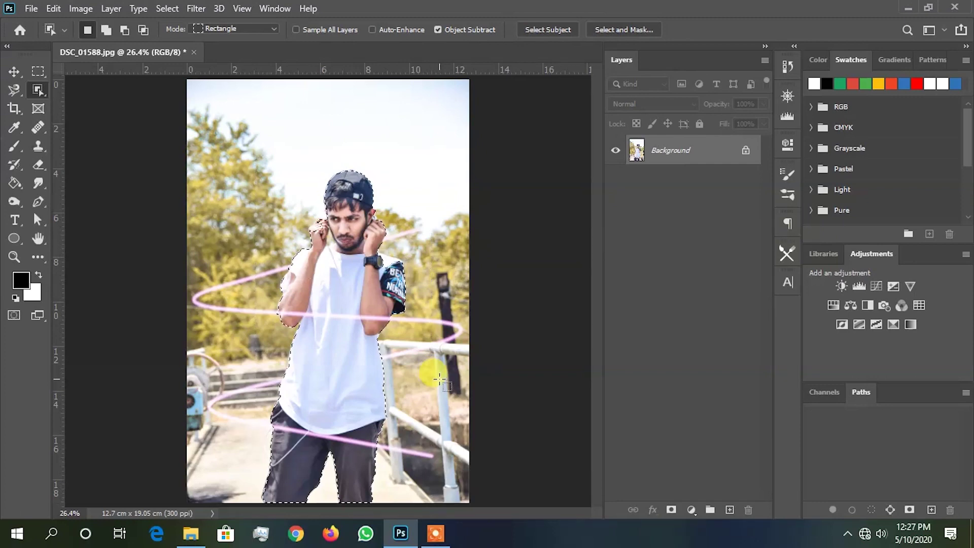
Step: Subtract the light trail spilling beside the man's shoulder sleeve from the selection with the Quick Selection tool
right_click(38, 90)
click(84, 103)
key(ctrl+plus)
key(ctrl+plus)
key(ctrl+plus)
key(ctrl+plus)
key(ctrl+plus)
key(ctrl+plus)
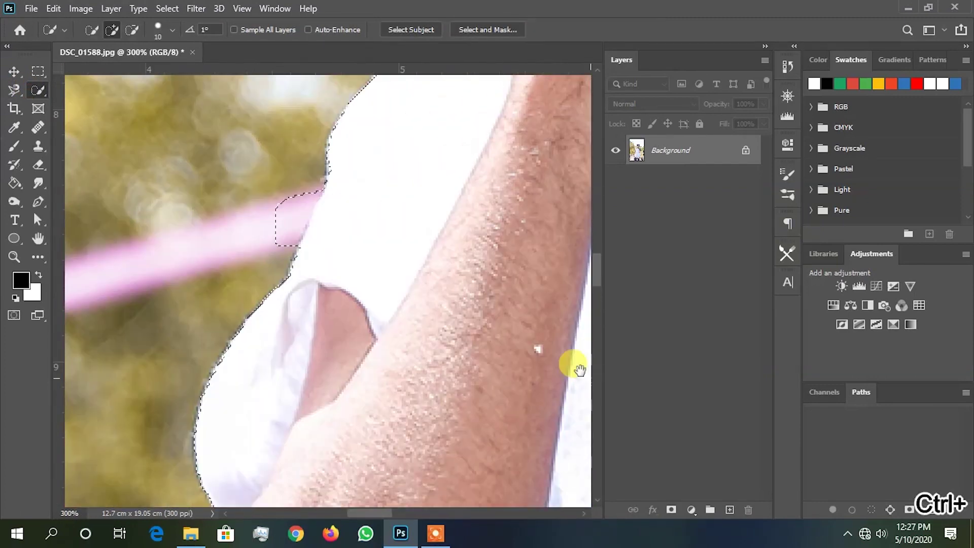
click(132, 30)
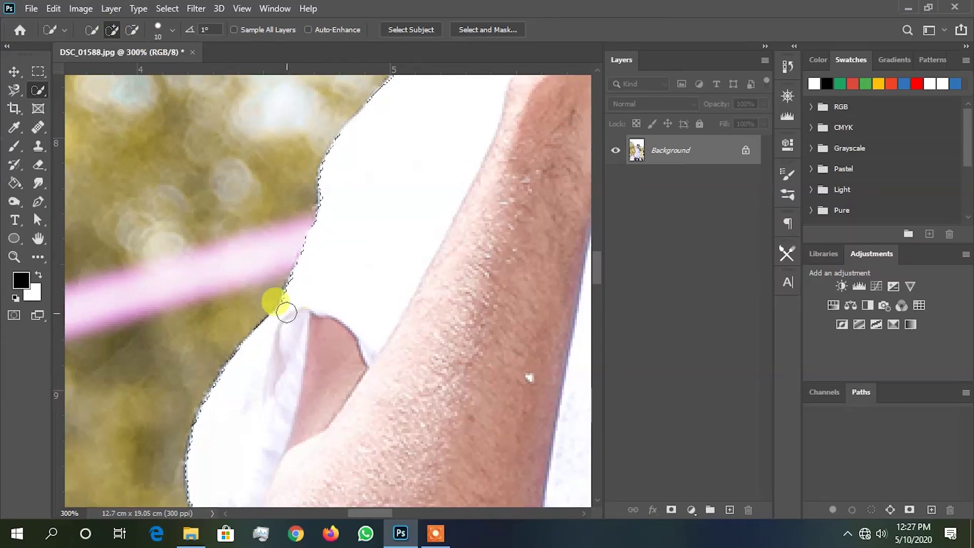
scroll(315, 299, up, 2)
scroll(315, 299, up, 8)
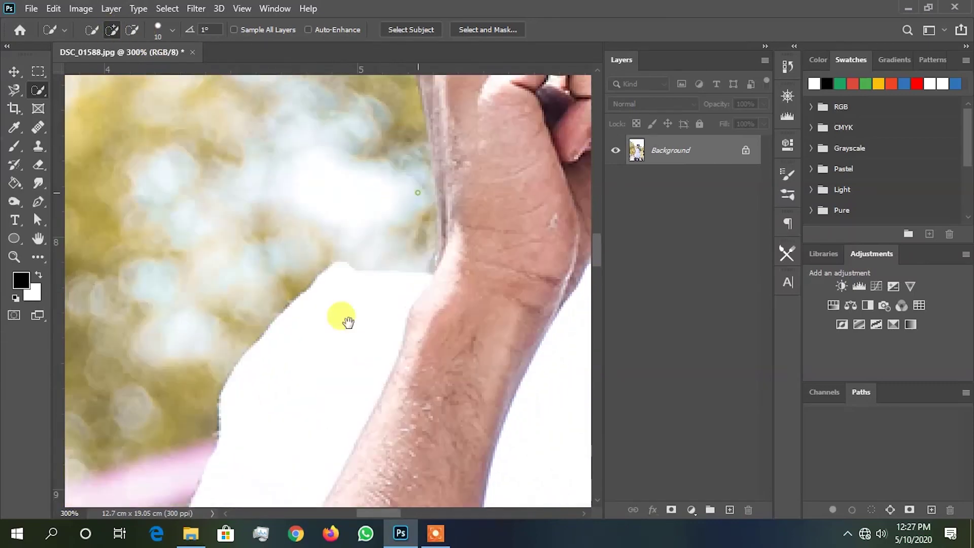
Step: Extend the selection over the ear beside the cap and raised hand using a Quick Selection brush of size 8
scroll(320, 326, right, 4)
mouse_move(308, 365)
mouse_down()
mouse_move(316, 406)
mouse_move(304, 321)
mouse_move(317, 312)
mouse_move(372, 339)
mouse_move(434, 277)
mouse_move(330, 397)
mouse_move(374, 323)
mouse_move(386, 322)
mouse_move(382, 312)
mouse_move(468, 339)
mouse_move(352, 358)
mouse_move(372, 373)
mouse_up()
scroll(320, 387, up, 2)
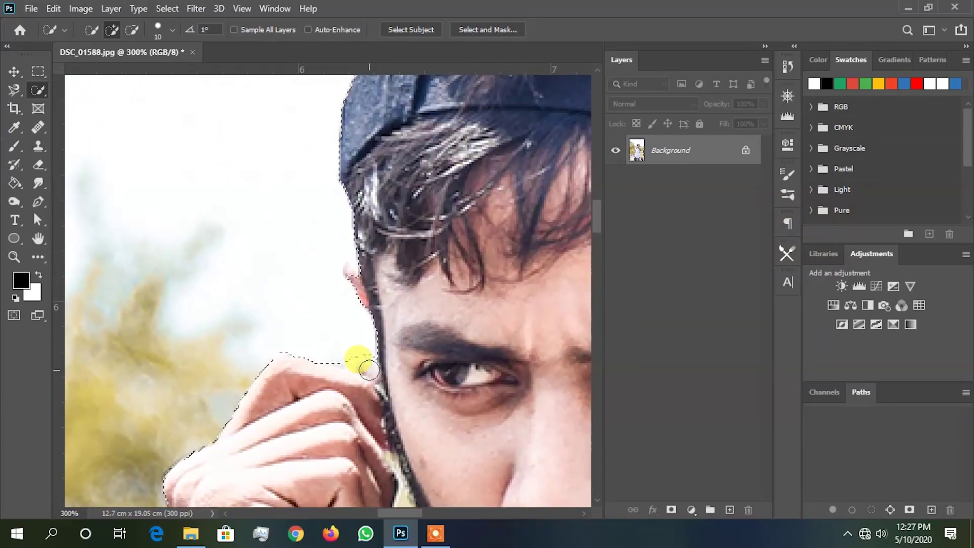
key(bracketleft)
key(bracketleft)
mouse_move(374, 295)
mouse_down()
mouse_move(374, 410)
mouse_move(354, 387)
mouse_up()
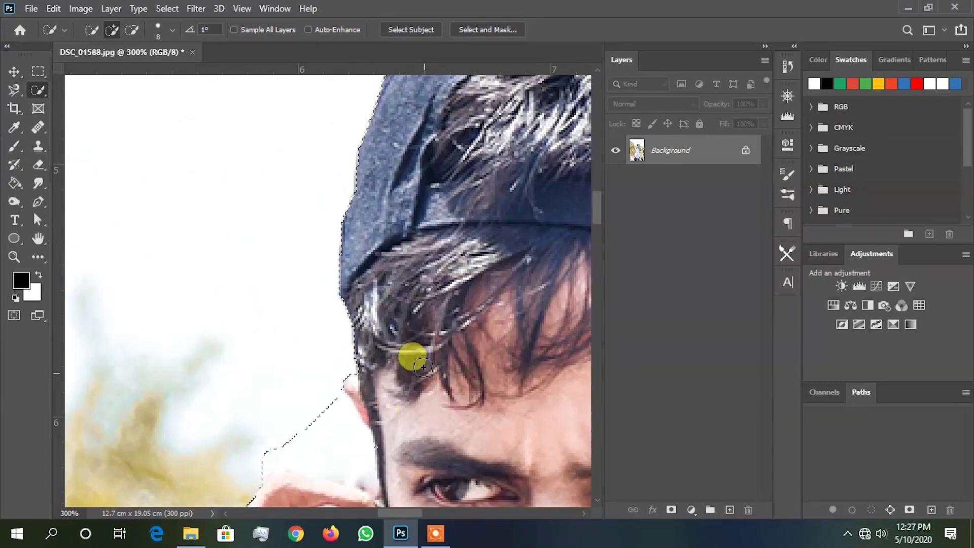
Step: Subtract part of the background between the ear and raised hand from the selection and undo the last stroke
scroll(408, 352, up, 3)
key(ctrl+plus)
key(ctrl+plus)
drag(400, 311, 400, 306)
click(133, 31)
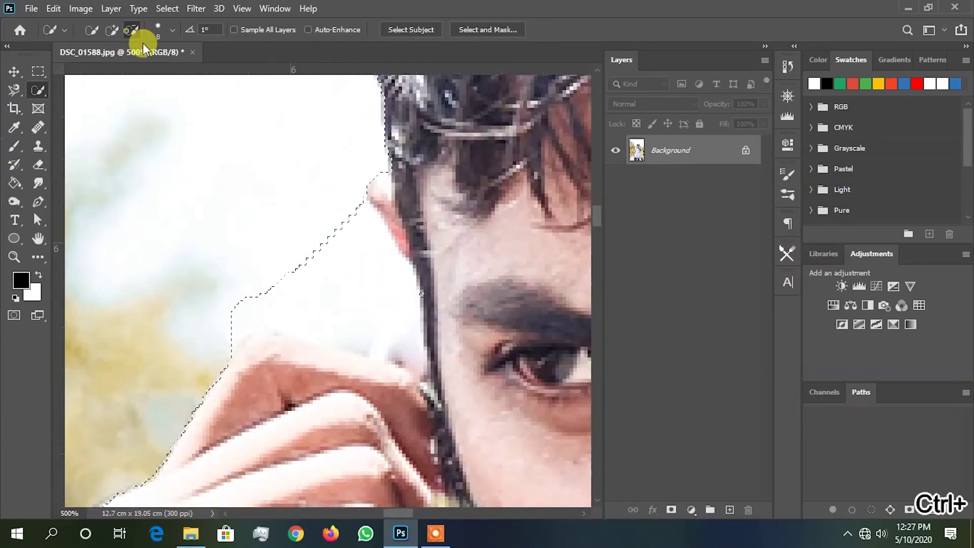
mouse_move(227, 328)
mouse_down()
mouse_move(266, 306)
mouse_move(344, 326)
mouse_up()
key(ctrl+z)
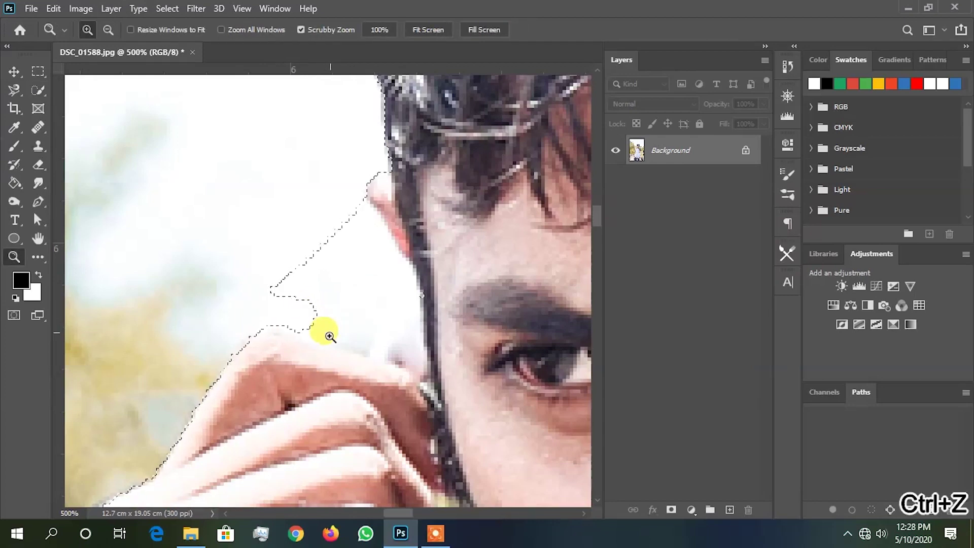
Step: Reduce the selection brush to size 2 and subtract the remaining background between the ear and fingers
key(ctrl+plus)
key(ctrl+plus)
key(ctrl+plus)
key(bracketleft)
key(bracketleft)
key(bracketleft)
key(bracketleft)
key(bracketleft)
key(bracketleft)
mouse_move(295, 351)
mouse_down()
mouse_move(361, 378)
mouse_move(342, 373)
mouse_move(392, 379)
mouse_move(407, 367)
mouse_move(378, 383)
mouse_move(459, 306)
mouse_up()
Step: Add the missing edges of the ear and raised hand back to the selection
click(115, 30)
mouse_move(502, 378)
mouse_down()
mouse_move(515, 382)
mouse_move(491, 327)
mouse_move(477, 319)
mouse_move(492, 300)
mouse_up()
drag(399, 423, 314, 390)
drag(485, 416, 470, 512)
mouse_move(430, 345)
mouse_down()
mouse_move(417, 339)
mouse_move(385, 264)
mouse_up()
click(132, 31)
click(112, 30)
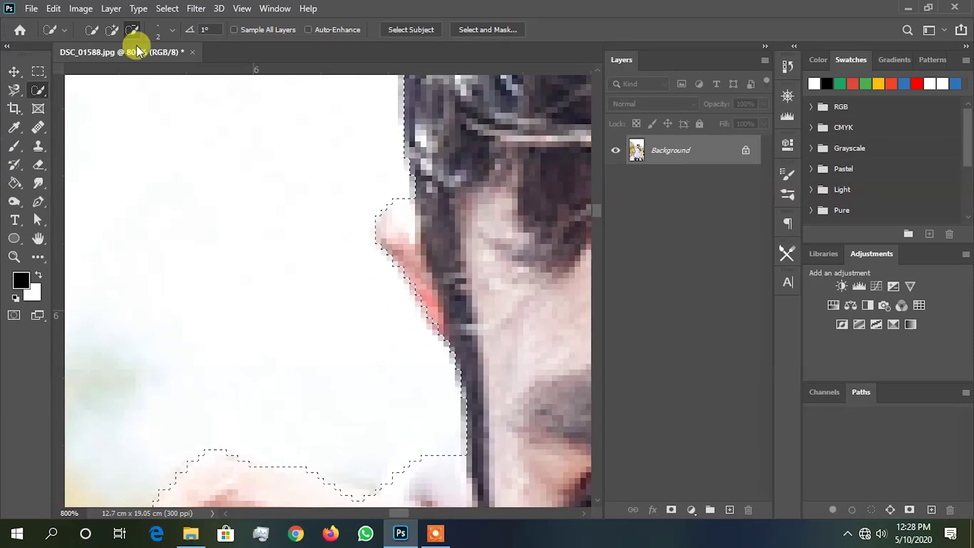
Step: Add the missing finger edge beside the white earphone on the other hand to the selection
drag(447, 203, 421, 334)
drag(414, 165, 373, 396)
drag(362, 248, 352, 431)
drag(384, 248, 254, 365)
drag(497, 213, 243, 203)
drag(445, 264, 254, 203)
drag(385, 406, 372, 174)
key(ctrl+minus)
key(ctrl+minus)
key(ctrl+minus)
drag(378, 234, 355, 71)
mouse_move(368, 449)
mouse_down()
mouse_move(335, 273)
mouse_move(369, 301)
mouse_up()
drag(367, 338, 352, 330)
drag(414, 350, 329, 264)
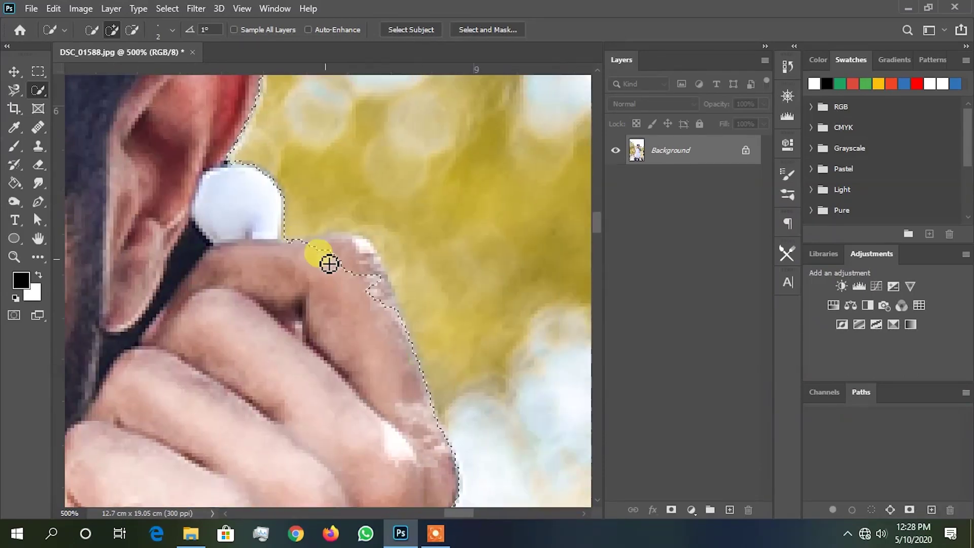
drag(400, 319, 390, 298)
click(132, 30)
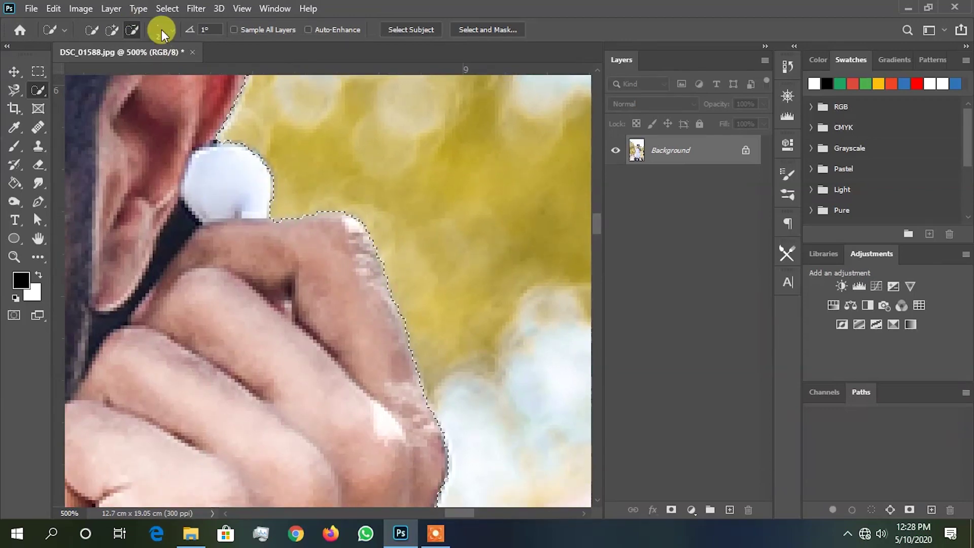
click(112, 30)
drag(186, 155, 198, 165)
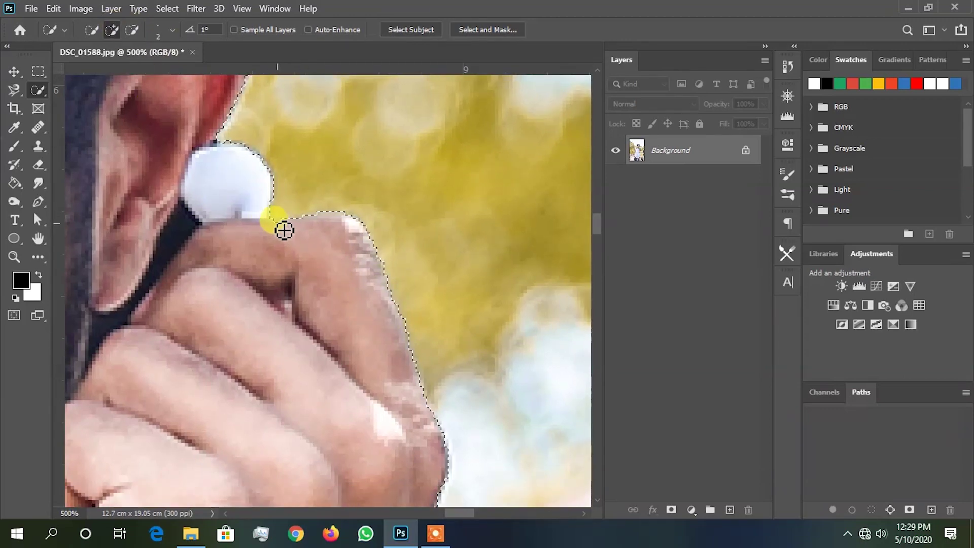
click(117, 30)
Step: Refine the selection from the wrist and watch down along the outer edge of the printed sleeve
drag(424, 308, 417, 170)
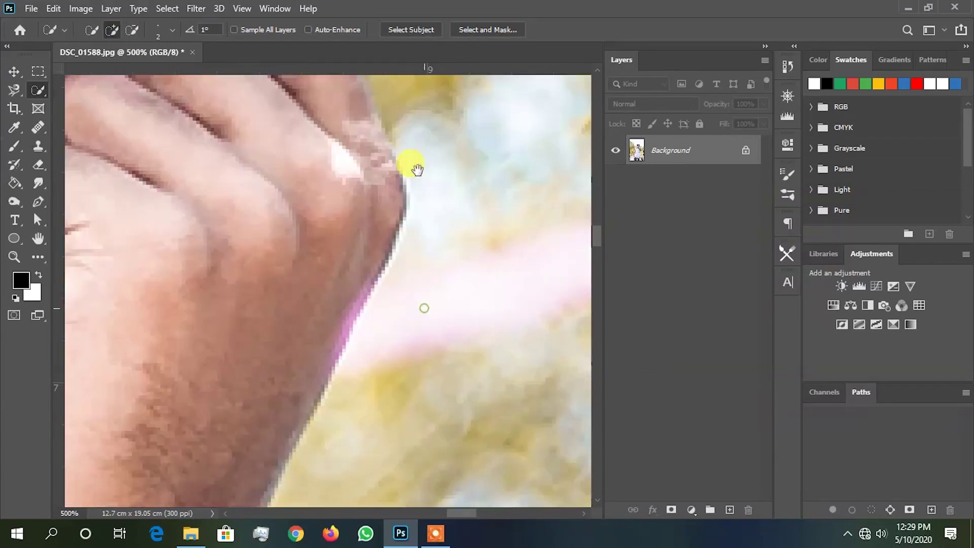
drag(441, 280, 428, 166)
drag(400, 338, 338, 226)
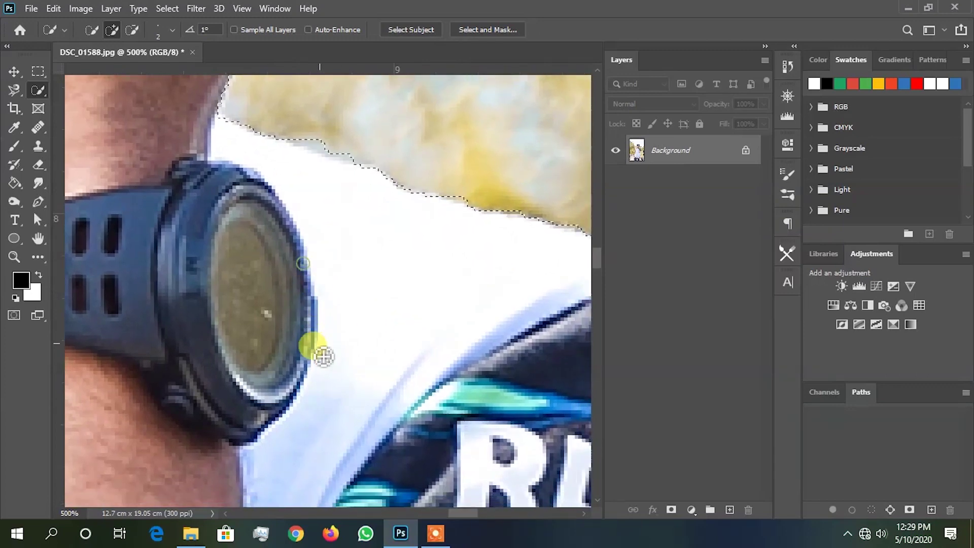
drag(551, 350, 322, 334)
drag(450, 352, 444, 269)
scroll(474, 297, down, 3)
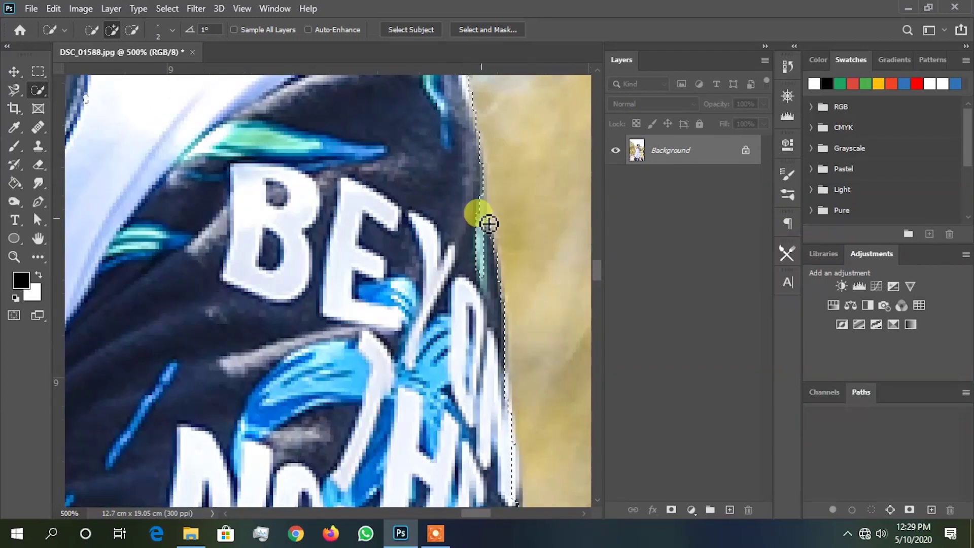
scroll(475, 199, down, 3)
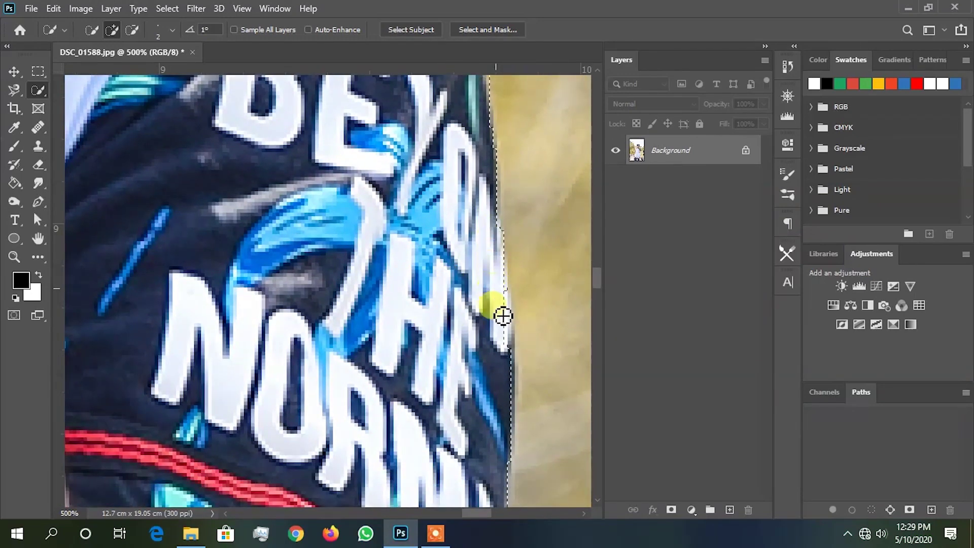
scroll(507, 307, down, 1)
Step: Examine the rest of the selection outline along the arm, shirt and trousers
drag(486, 271, 472, 132)
drag(488, 441, 478, 168)
drag(325, 315, 386, 196)
drag(162, 376, 320, 91)
key(ctrl+minus)
key(ctrl+minus)
key(ctrl+minus)
key(ctrl+plus)
drag(333, 459, 369, 158)
mouse_move(380, 343)
mouse_down()
mouse_move(357, 138)
mouse_move(374, 121)
mouse_up()
drag(389, 392, 383, 111)
drag(376, 294, 359, 157)
key(ctrl+0)
Step: Subtract the enclosed background between the hand, earphone cable and bearded jaw from the selection
key(ctrl+plus)
key(ctrl+plus)
key(ctrl+plus)
key(ctrl+plus)
key(ctrl+plus)
key(ctrl+plus)
key(ctrl+plus)
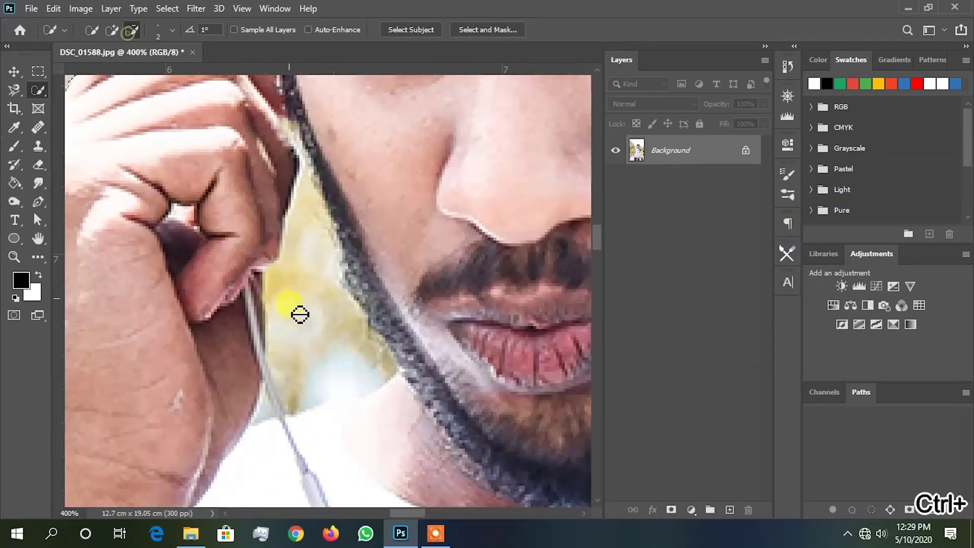
mouse_move(299, 314)
mouse_down()
mouse_move(300, 326)
mouse_move(287, 157)
mouse_move(396, 348)
mouse_up()
Step: Add the jaw and neck edge along the enclosed gap back to the selection
click(114, 30)
click(407, 355)
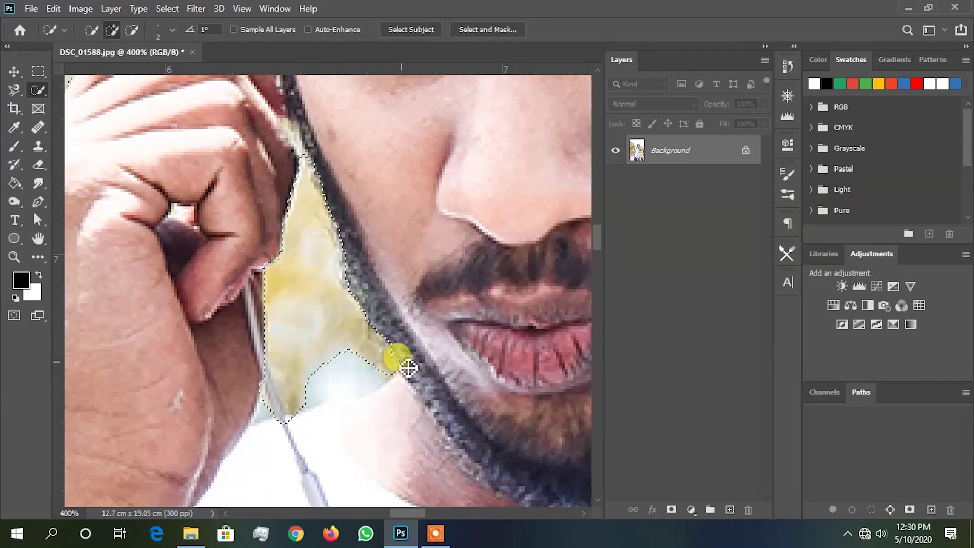
drag(386, 326, 388, 410)
drag(388, 410, 440, 383)
Step: Refine the lower edge of the enclosed gap where the background meets the collar and neck
click(132, 30)
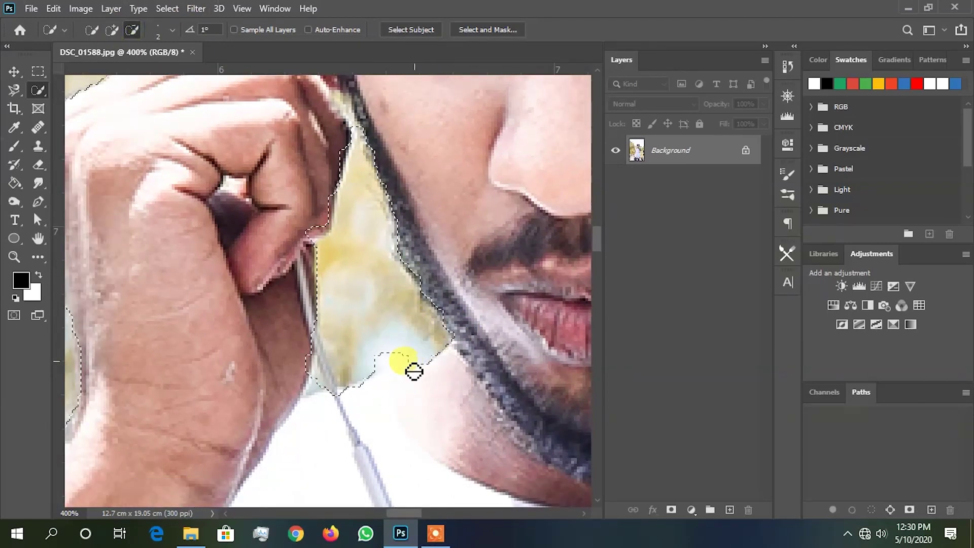
drag(322, 357, 330, 401)
key(ctrl+plus)
key(ctrl+plus)
key(ctrl+plus)
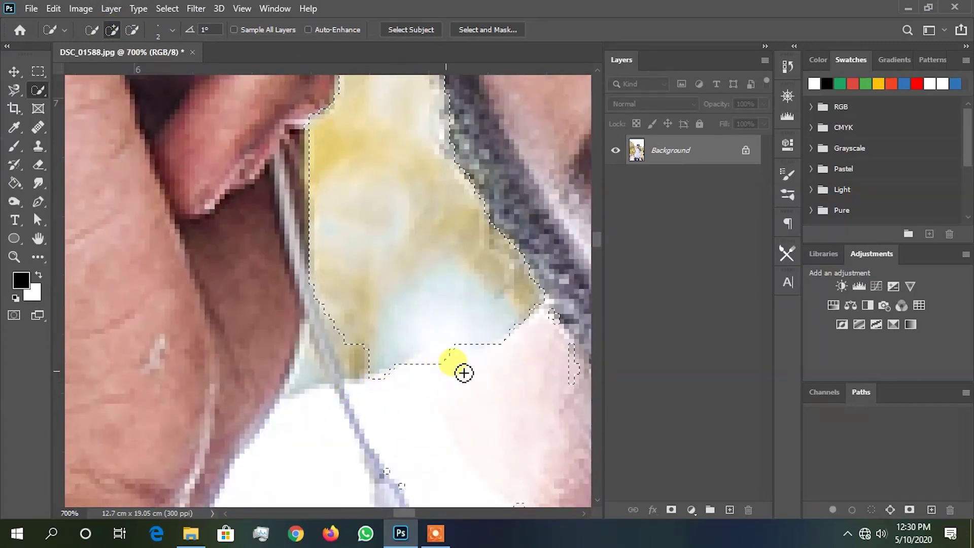
mouse_move(442, 483)
mouse_down()
mouse_move(391, 461)
mouse_move(396, 486)
mouse_up()
Step: Subtract the small background patch between the earphone cable and wrist, and undo the last stray stroke
click(132, 30)
mouse_move(312, 376)
mouse_down()
mouse_move(306, 355)
mouse_move(326, 365)
mouse_move(258, 394)
mouse_move(270, 370)
mouse_move(272, 388)
mouse_move(260, 392)
mouse_move(261, 360)
mouse_move(318, 399)
mouse_up()
key(ctrl+z)
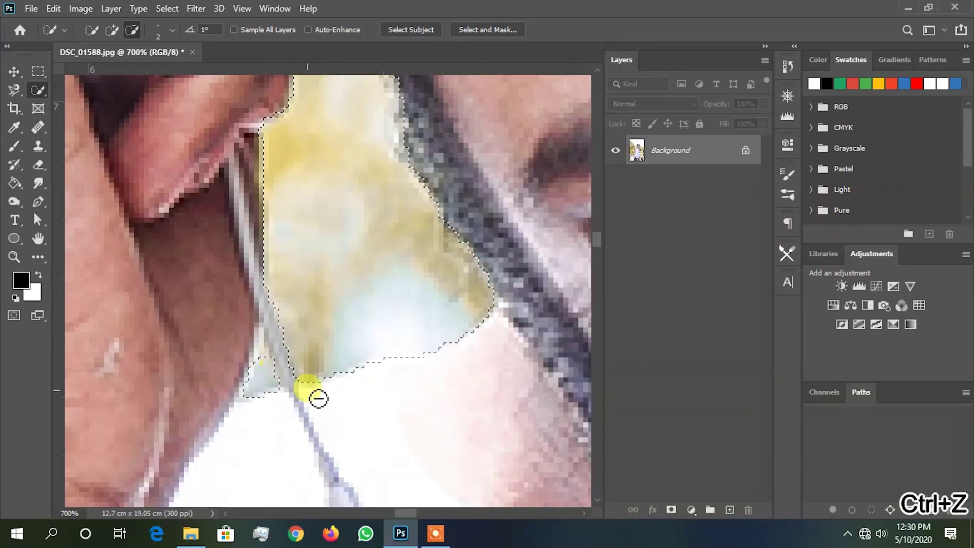
key(ctrl+0)
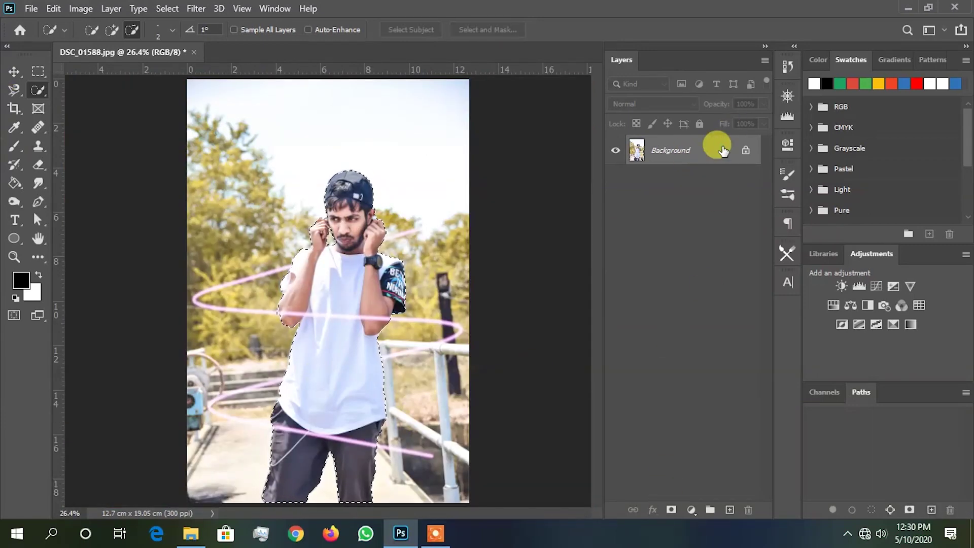
Step: Try unlocking the Background layer and masking it with the selection, and undo the layer mask
click(722, 150)
click(671, 509)
key(ctrl+plus)
key(ctrl+plus)
key(ctrl+plus)
key(ctrl+minus)
key(ctrl+0)
key(ctrl+z)
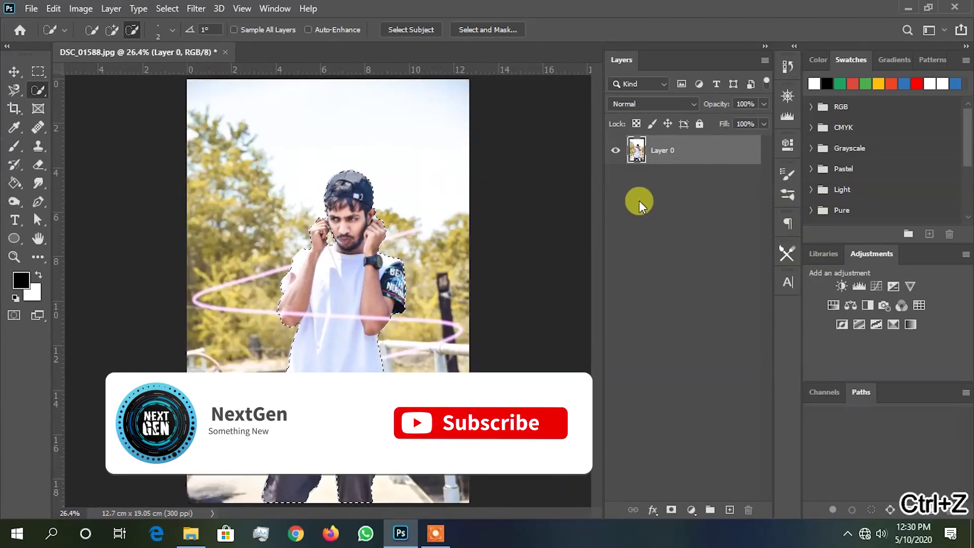
Step: Copy the selected man to a new layer and mark that layer with a yellow colour label
key(ctrl+j)
right_click(696, 149)
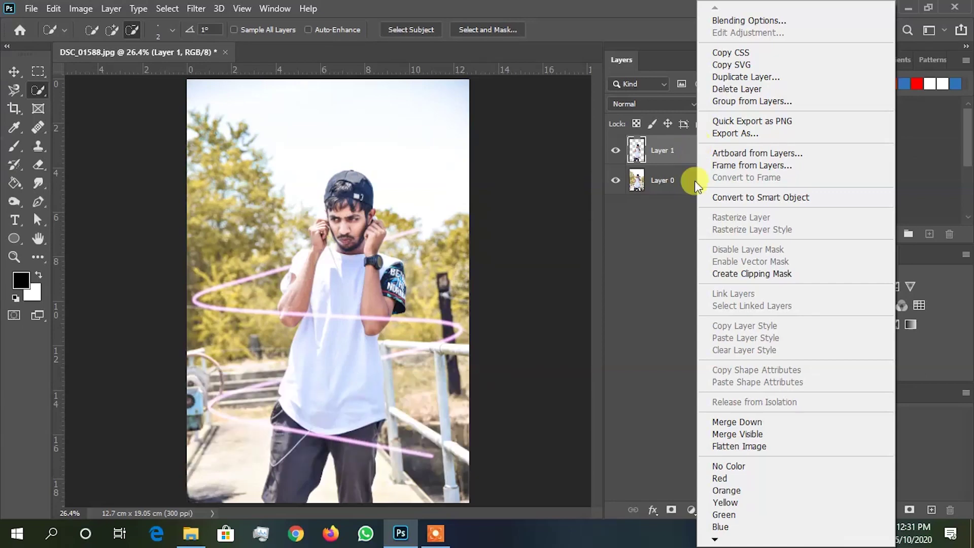
click(740, 464)
right_click(713, 152)
click(743, 502)
key(ctrl+z)
right_click(697, 152)
click(732, 492)
click(687, 243)
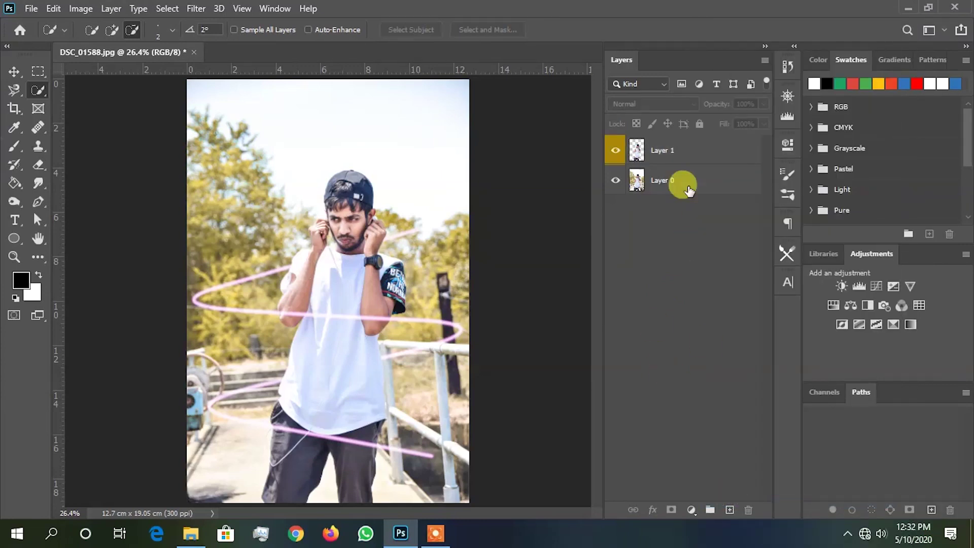
Step: Convert Layer 0 back into the locked Background layer
right_click(682, 181)
click(113, 8)
click(111, 8)
mouse_move(274, 29)
click(339, 34)
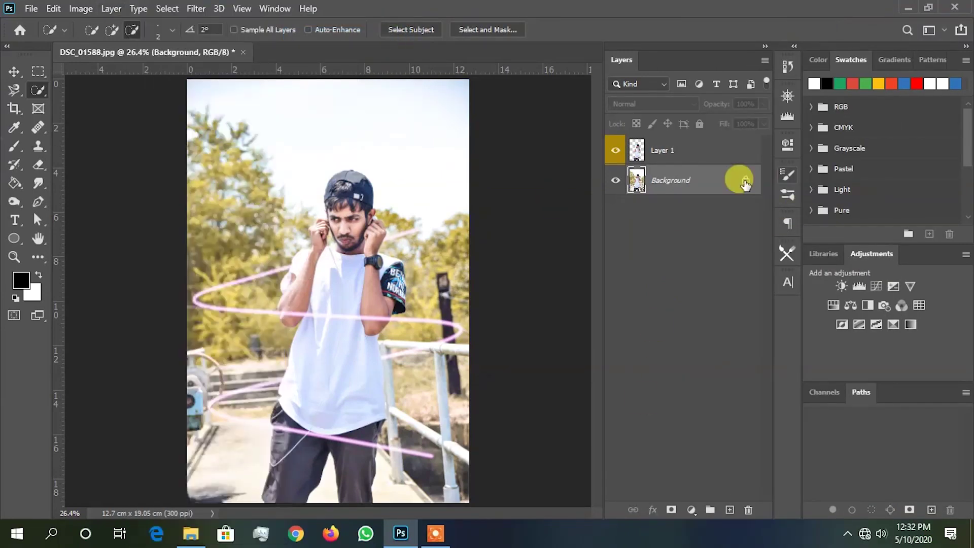
Step: Try duplicating the whole Background layer and undo the duplication
key(ctrl+j)
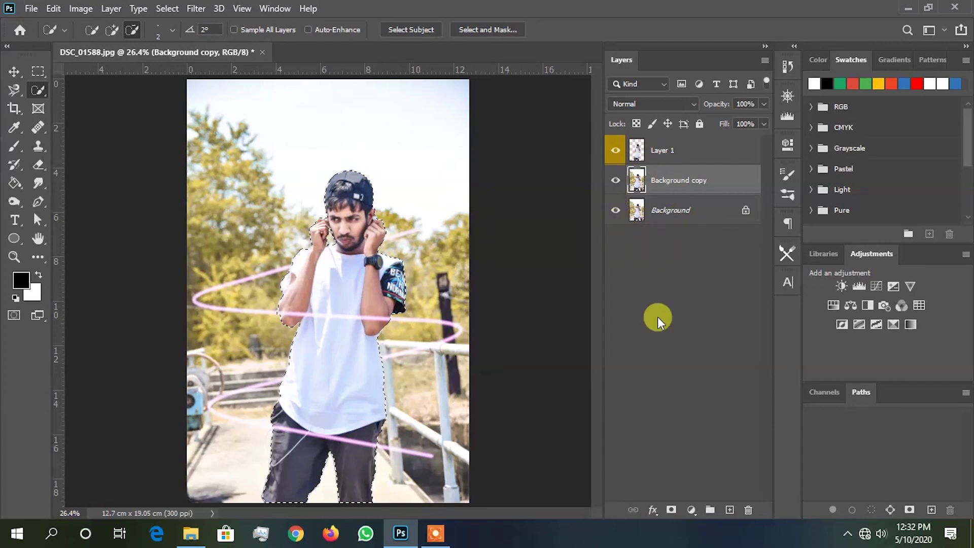
key(ctrl+z)
key(ctrl+z)
key(ctrl+z)
key(ctrl+z)
Step: Load Layer 1's outline as a selection and copy that area of the Background to a new layer
ctrl+click(632, 151)
key(ctrl+j)
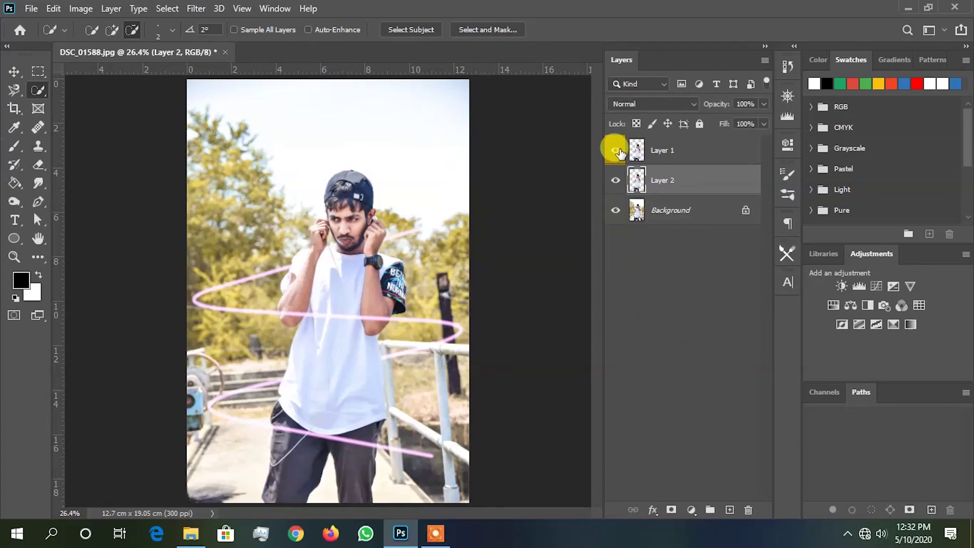
click(689, 152)
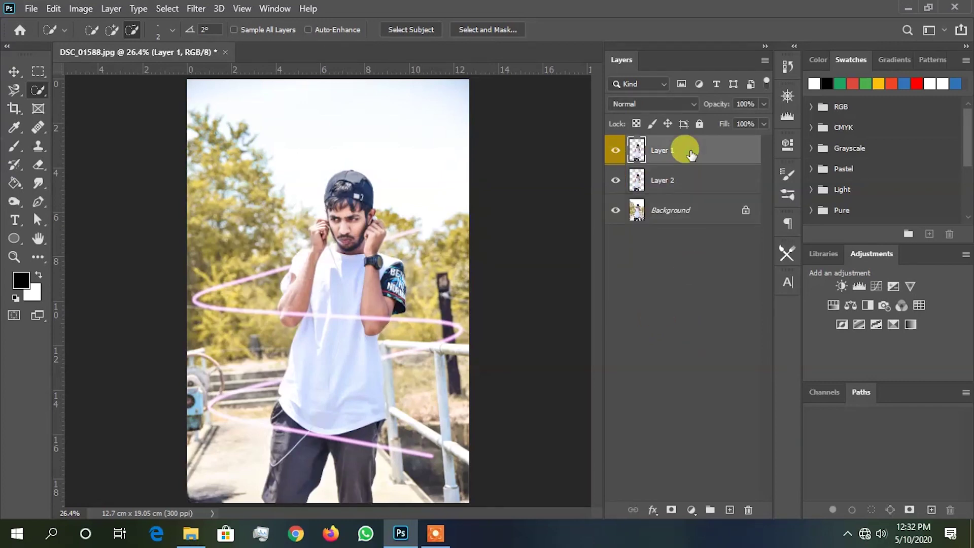
click(686, 186)
Step: Hide Layer 1, leave Layer 2 and the Background shown, and make Layer 2 the active layer
click(612, 179)
click(615, 210)
click(616, 150)
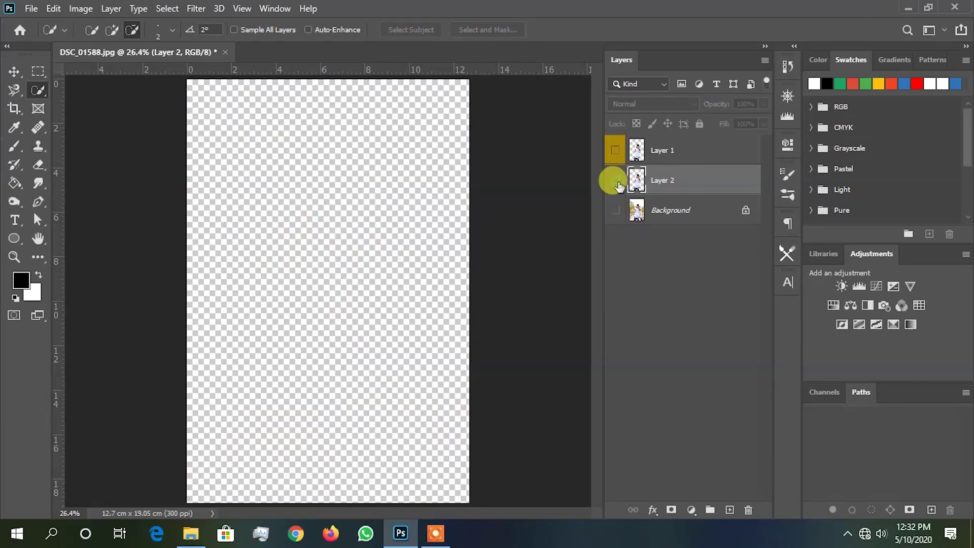
click(615, 180)
click(614, 211)
click(659, 180)
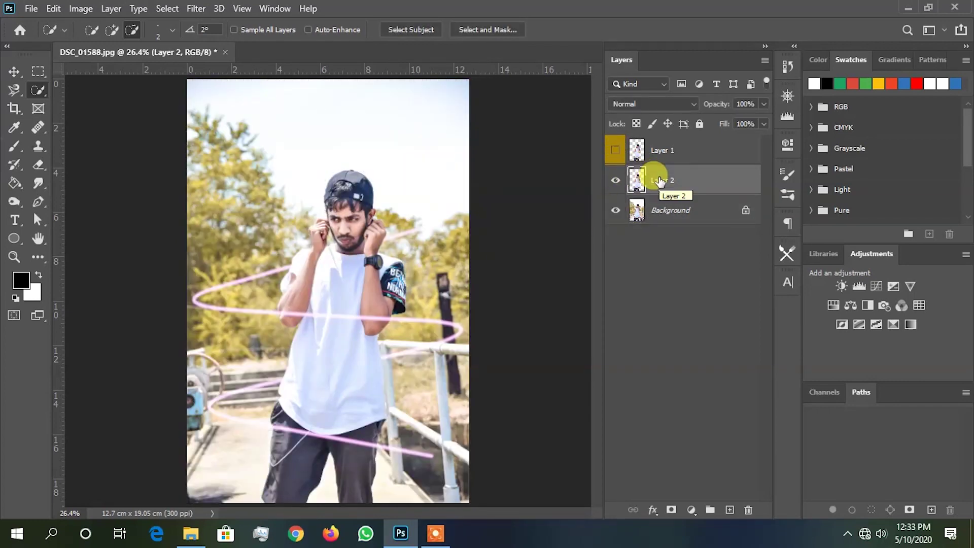
Step: Start the Oil Paint filter on Layer 2 and preview the man's face at 100%
click(196, 9)
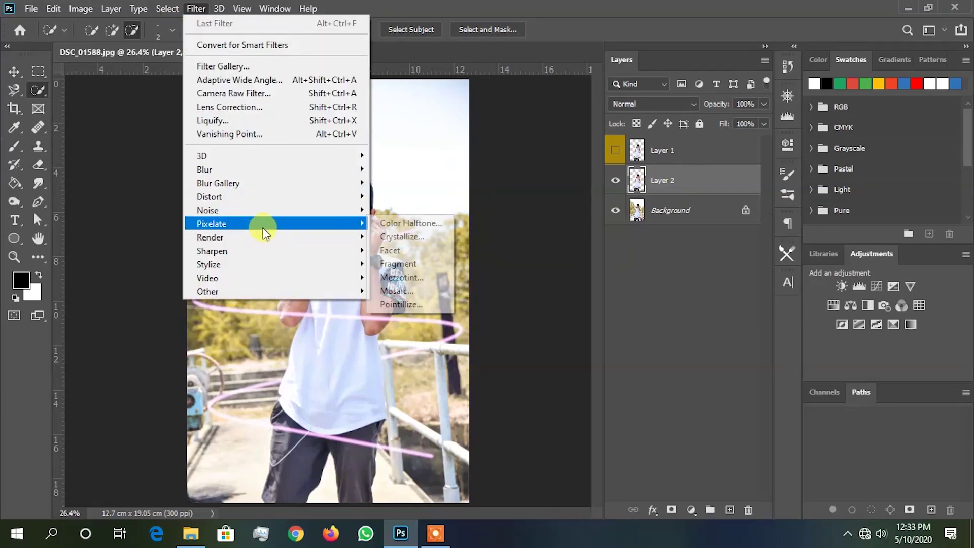
mouse_move(278, 264)
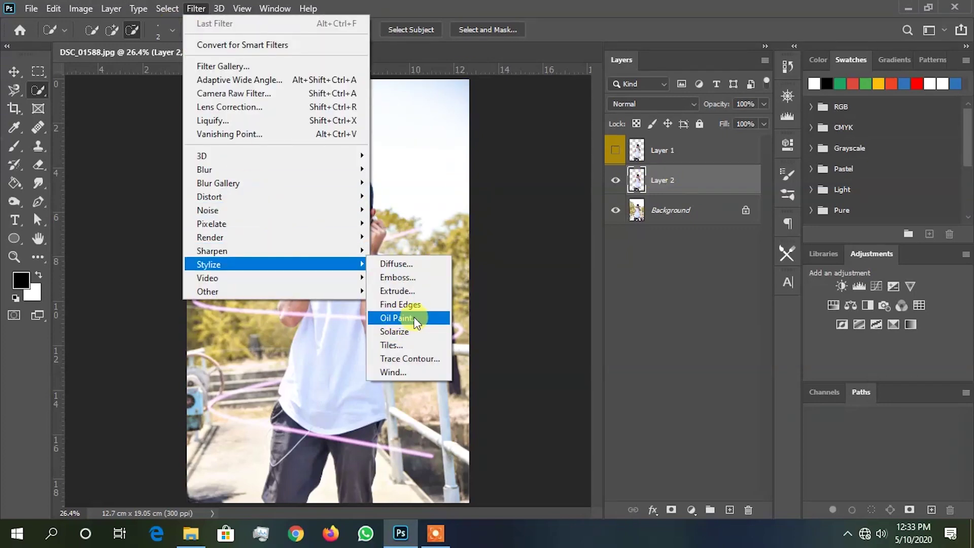
click(415, 320)
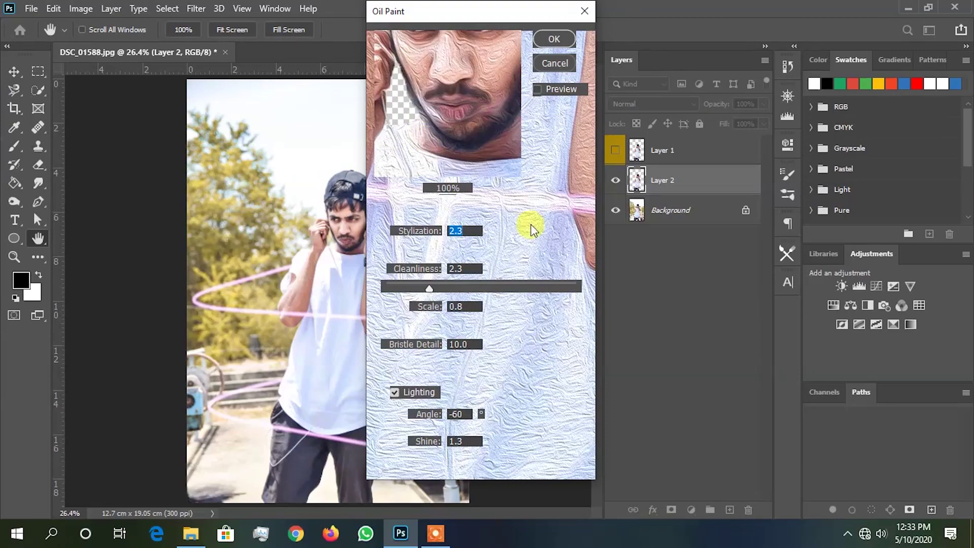
drag(490, 13, 488, 20)
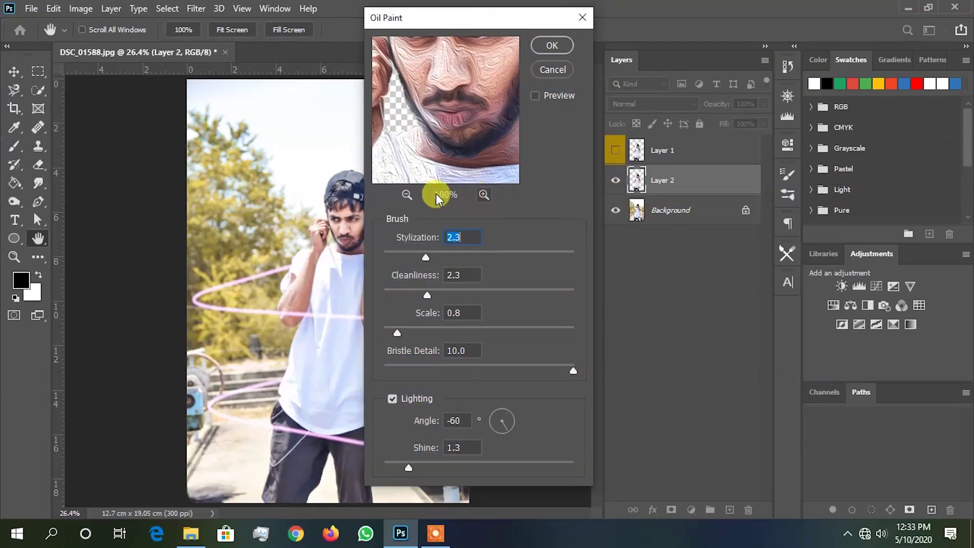
click(404, 191)
click(405, 191)
click(481, 192)
click(480, 192)
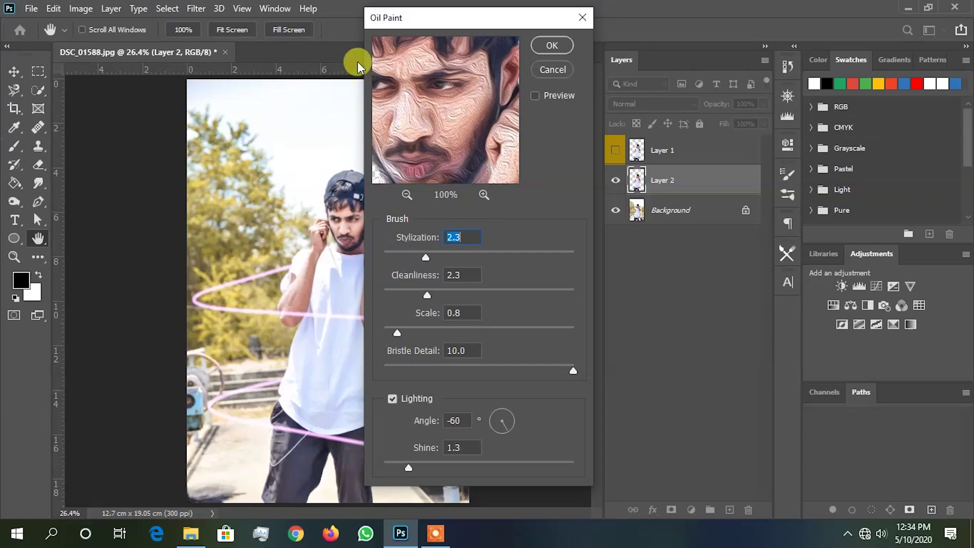
Step: Set the Oil Paint brush to Stylization 5, Cleanliness 4, Scale 3 and Bristle Detail 4
key(Tab)
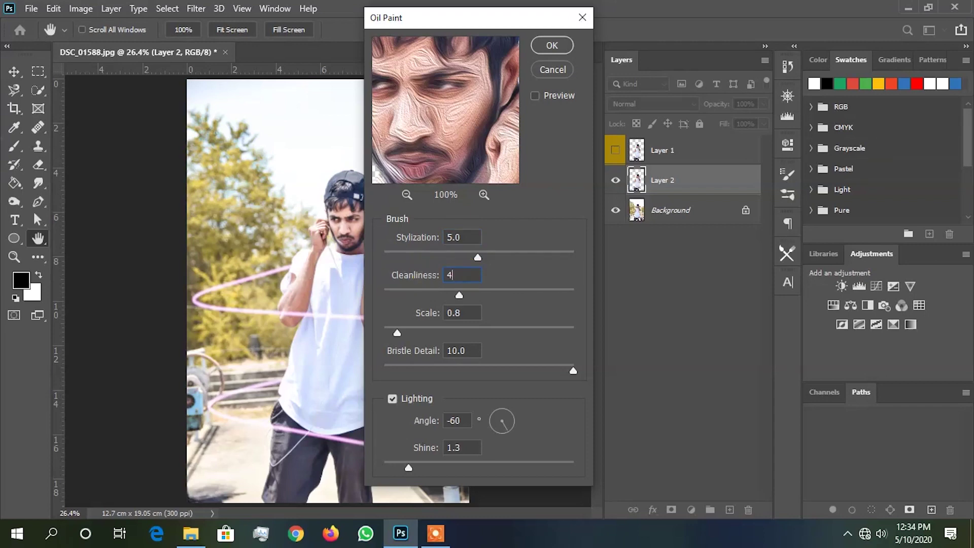
key(Tab)
text(3)
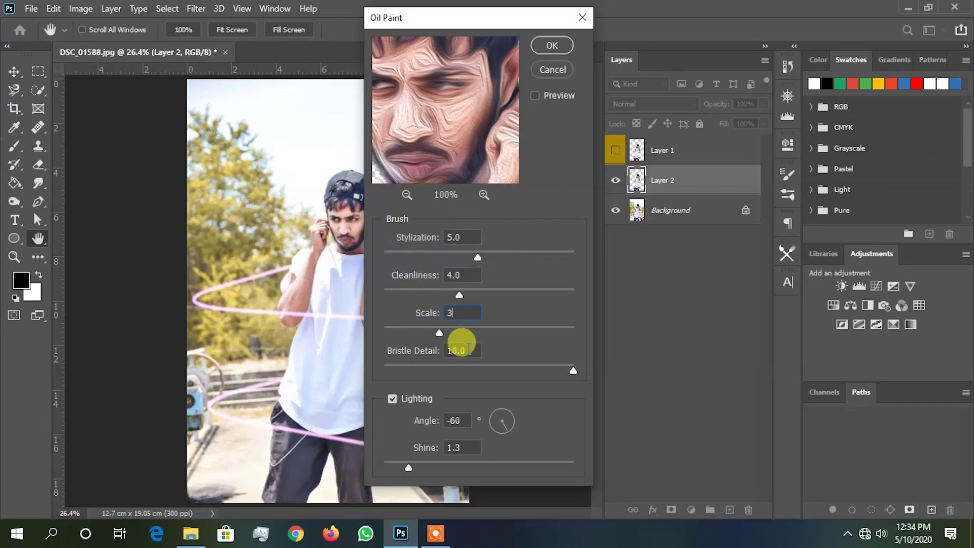
key(Tab)
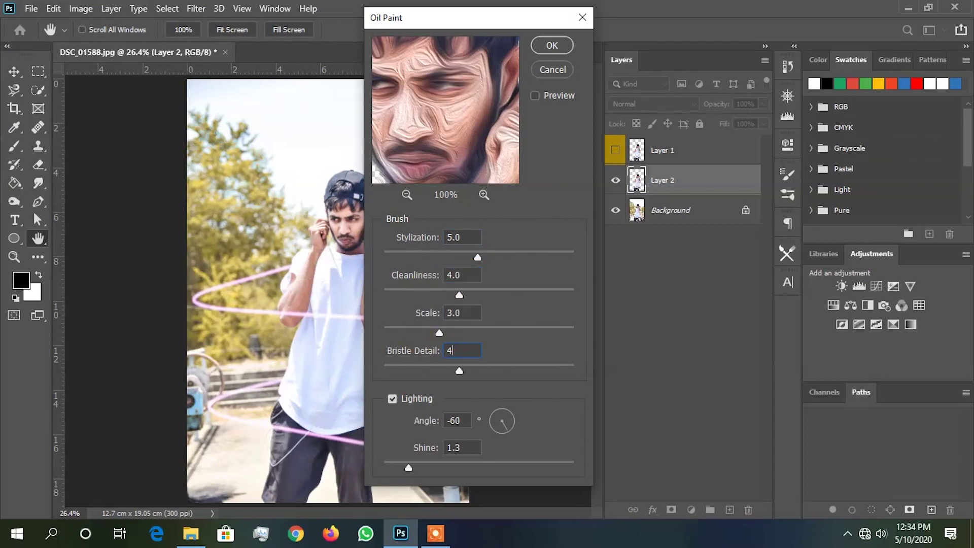
Step: Set the Oil Paint lighting to Angle 0 and Shine 0.2, and check the face and hand in the preview
drag(467, 426, 428, 451)
text(00.3)
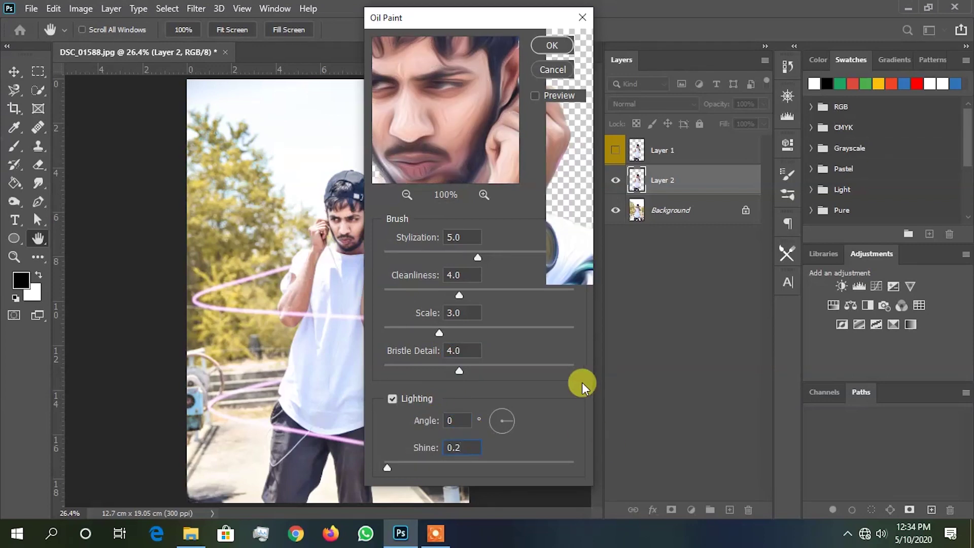
drag(431, 114, 455, 134)
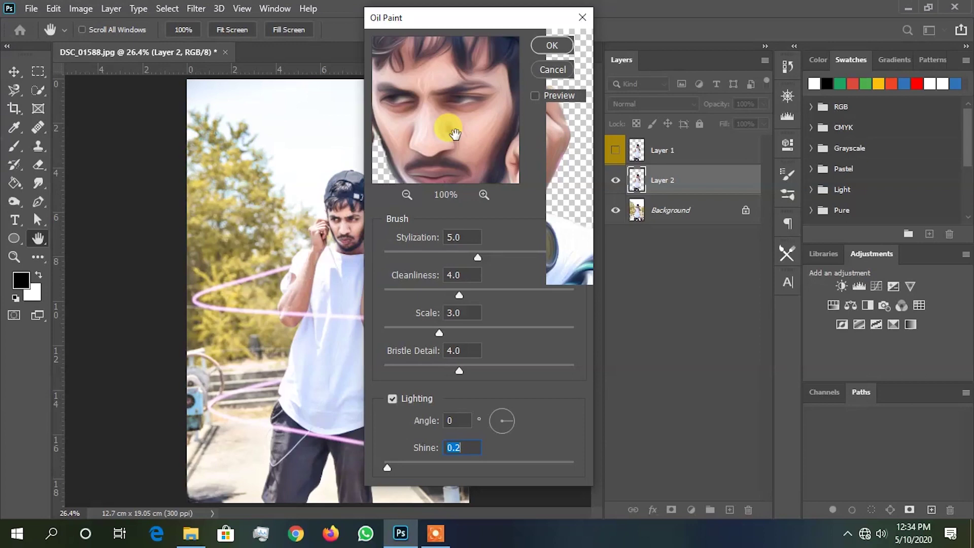
mouse_move(474, 153)
mouse_down()
mouse_move(459, 59)
mouse_move(472, 127)
mouse_up()
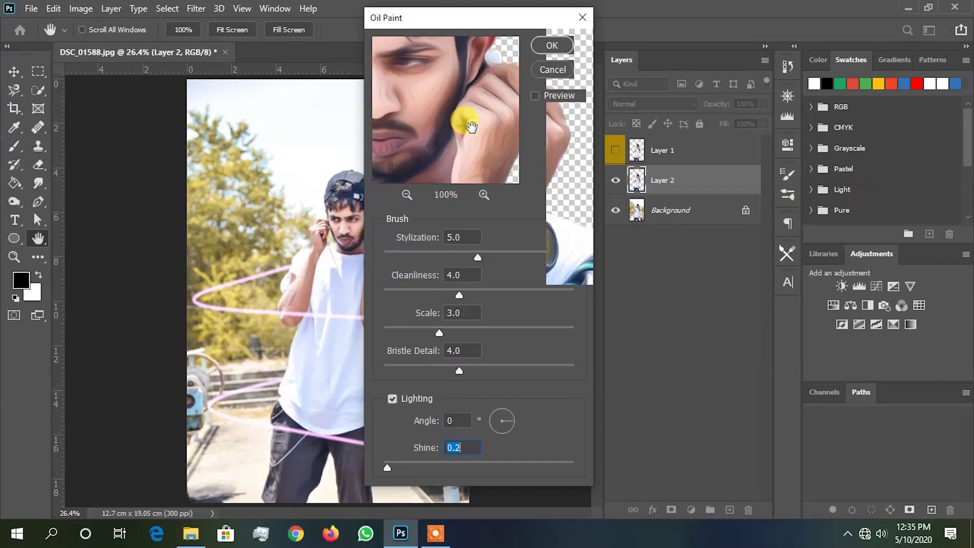
Step: Reduce Stylization to 3.0, Cleanliness to 0.9 and Scale to 1.3 with Bristle Detail 4, adjust Shine, and apply the Oil Paint filter
drag(479, 256, 440, 257)
drag(416, 296, 408, 295)
drag(439, 333, 428, 333)
drag(459, 370, 406, 370)
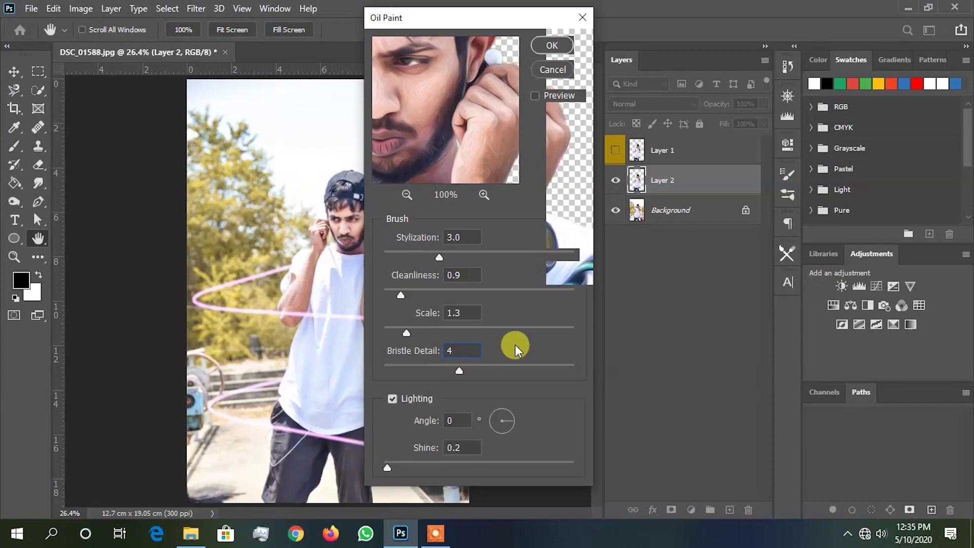
drag(387, 467, 420, 466)
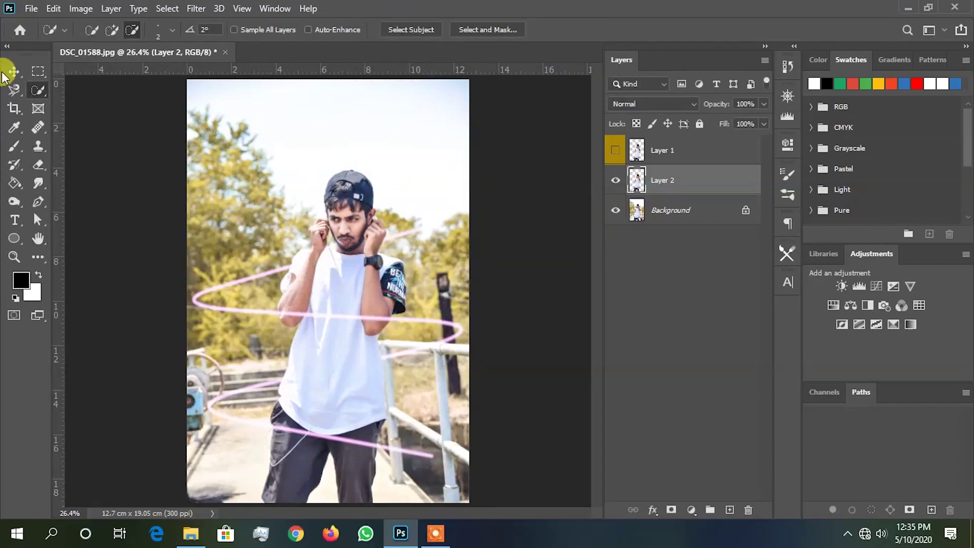
Step: Desaturate the man's cutout on Layer 2 to black and white
click(12, 72)
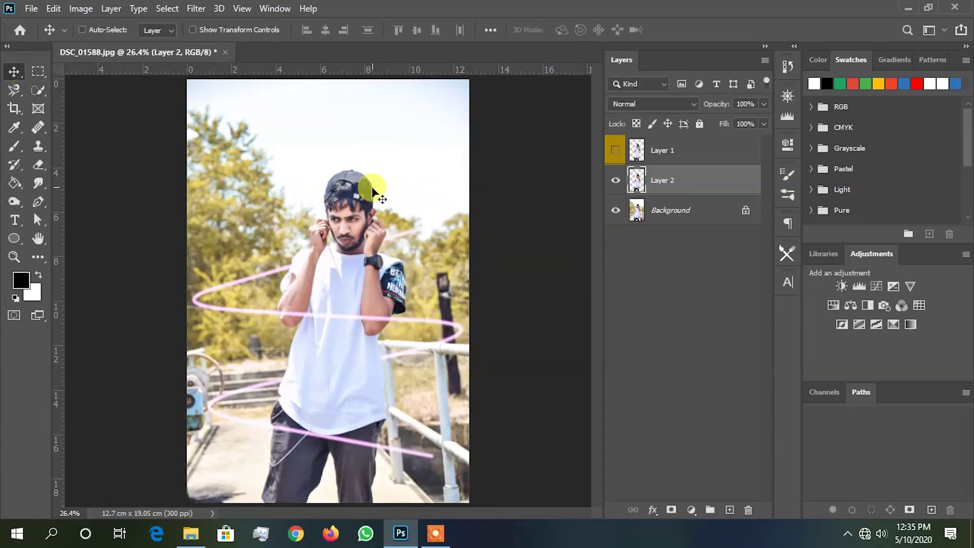
key(ctrl+plus)
key(ctrl+plus)
key(ctrl+plus)
key(ctrl+plus)
drag(434, 139, 348, 338)
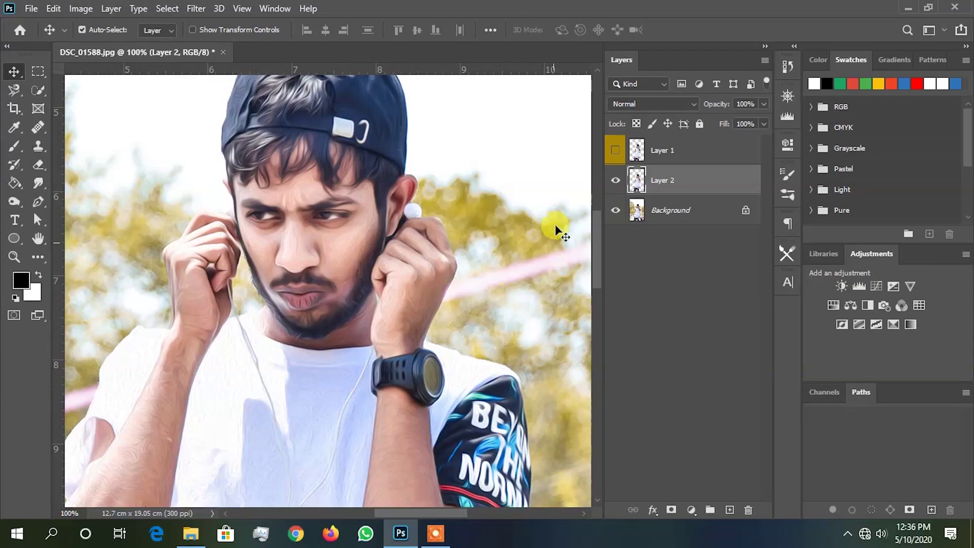
click(81, 9)
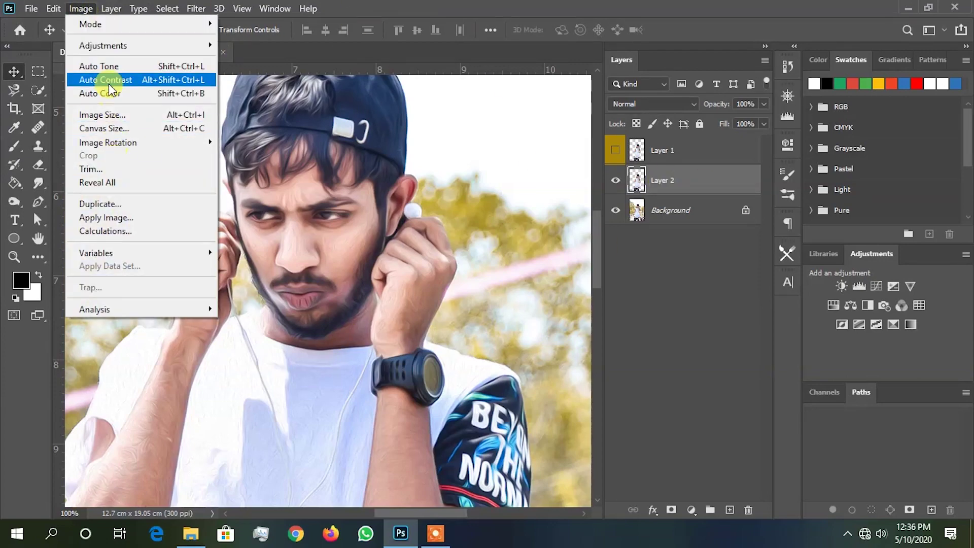
mouse_move(101, 46)
click(312, 321)
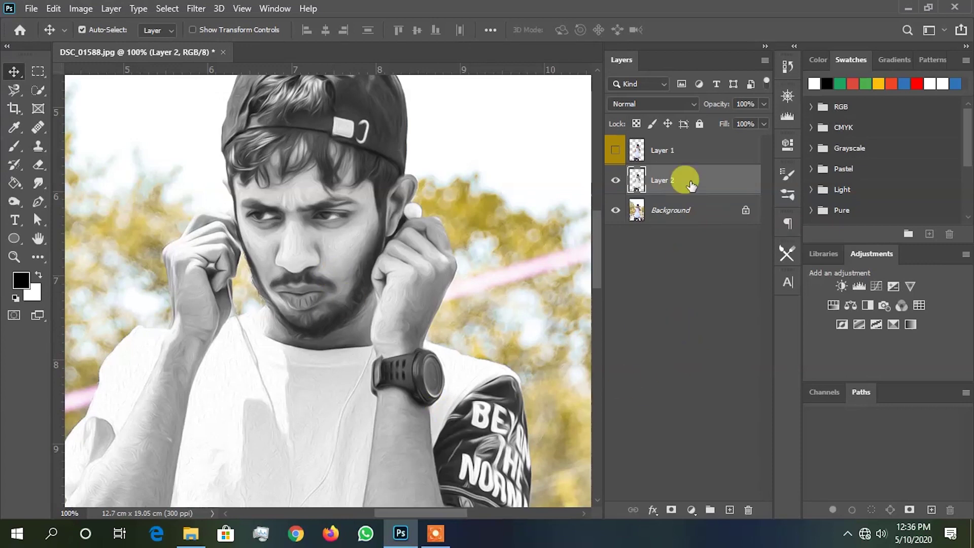
Step: Add a Levels adjustment layer above Layer 2 and clip it to that layer
click(692, 511)
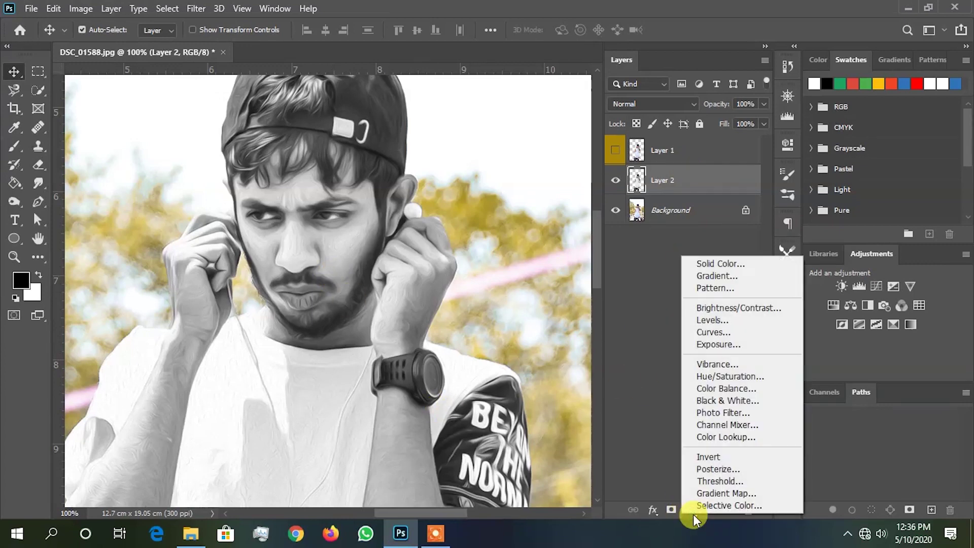
click(715, 321)
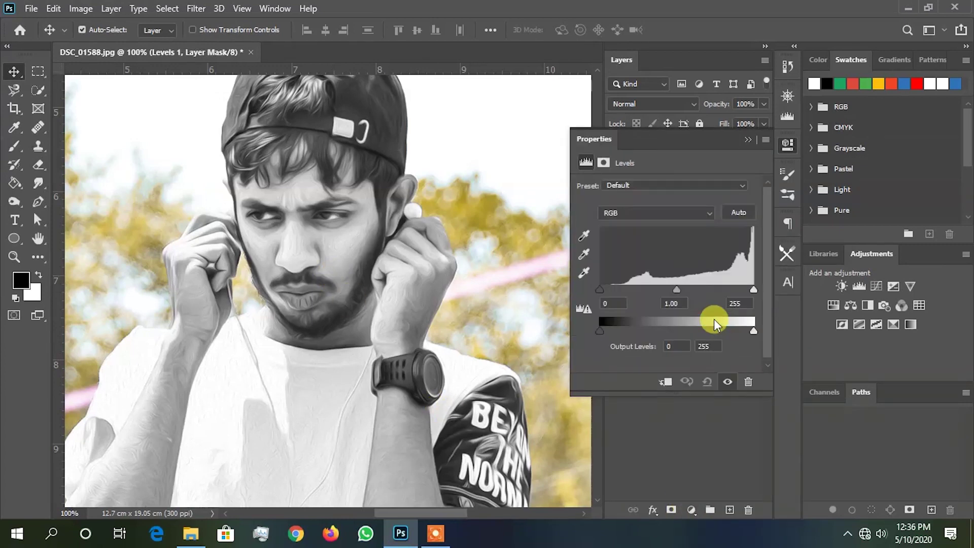
click(664, 381)
click(745, 141)
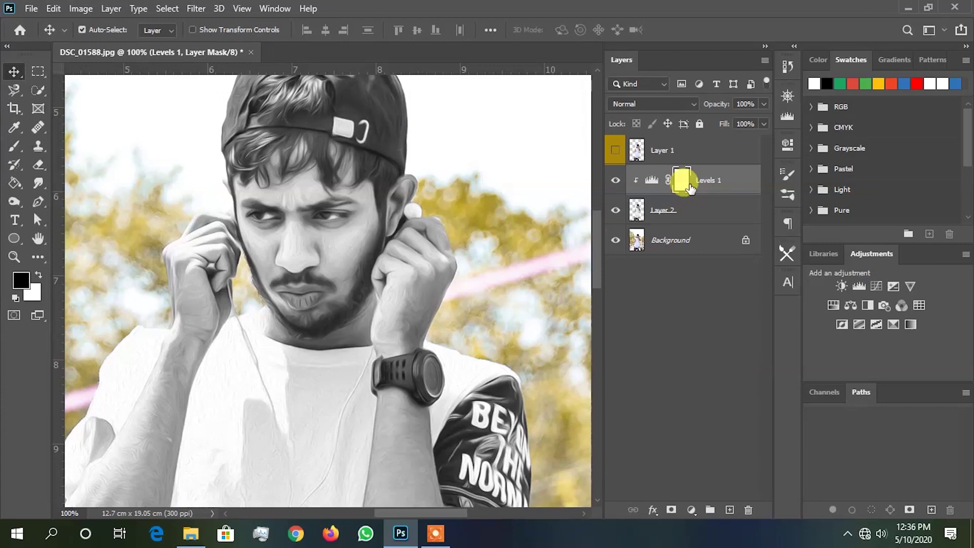
Step: Add a Posterize adjustment layer above Levels 1 and clip it to Layer 2
click(691, 510)
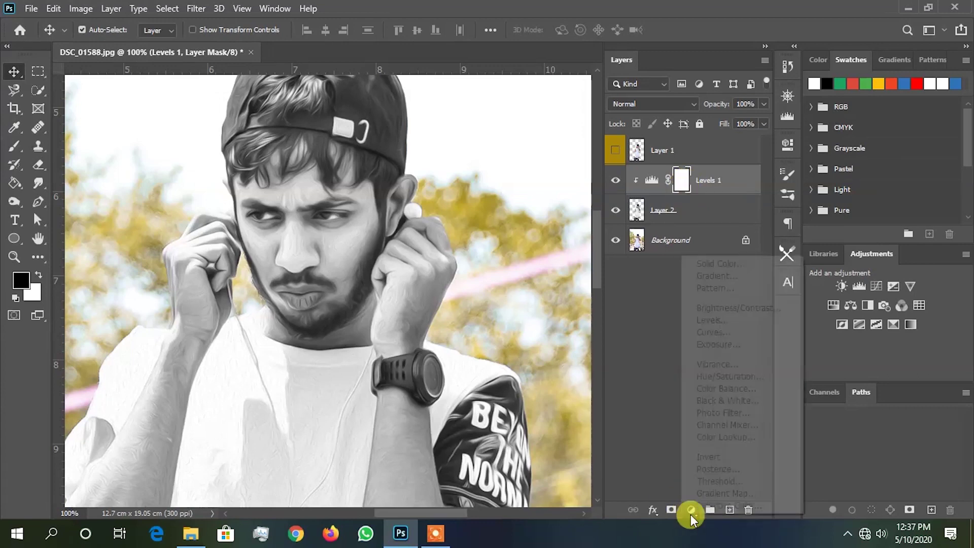
click(718, 468)
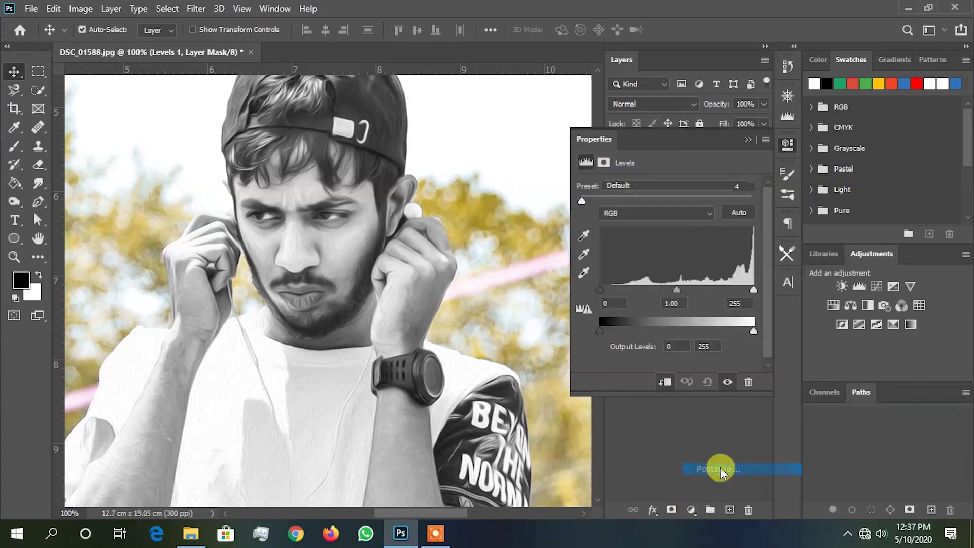
click(666, 382)
click(787, 194)
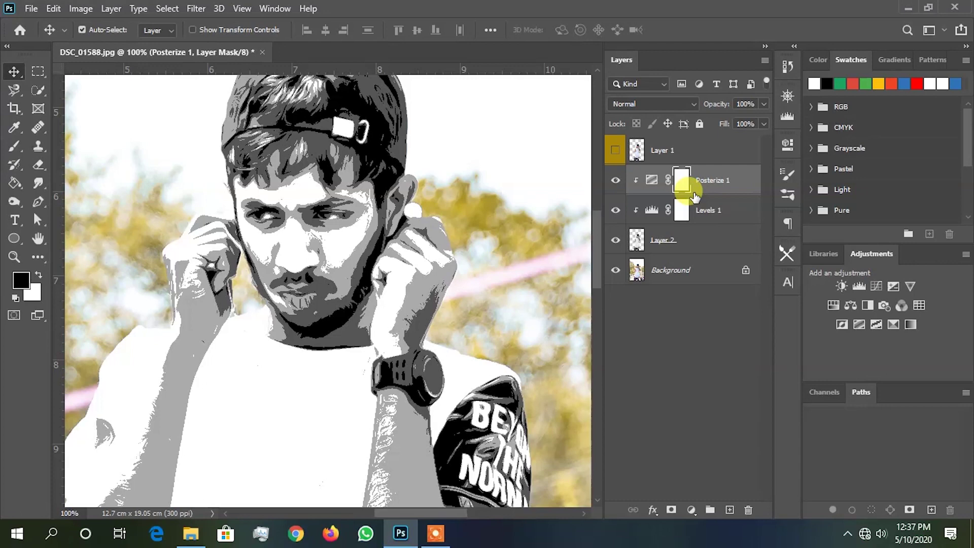
Step: Try a value of 1 for the Posterize levels, and set them back to 4
key(ctrl+minus)
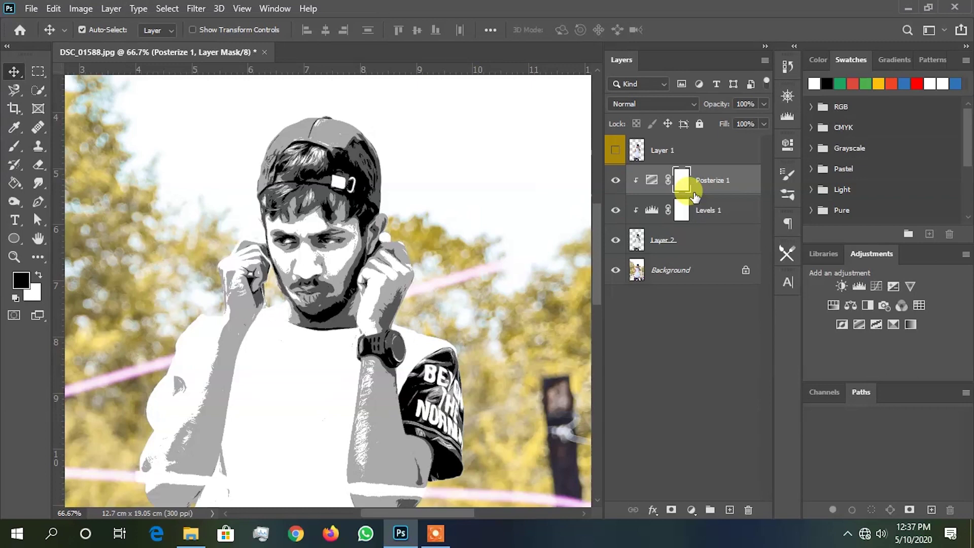
click(728, 179)
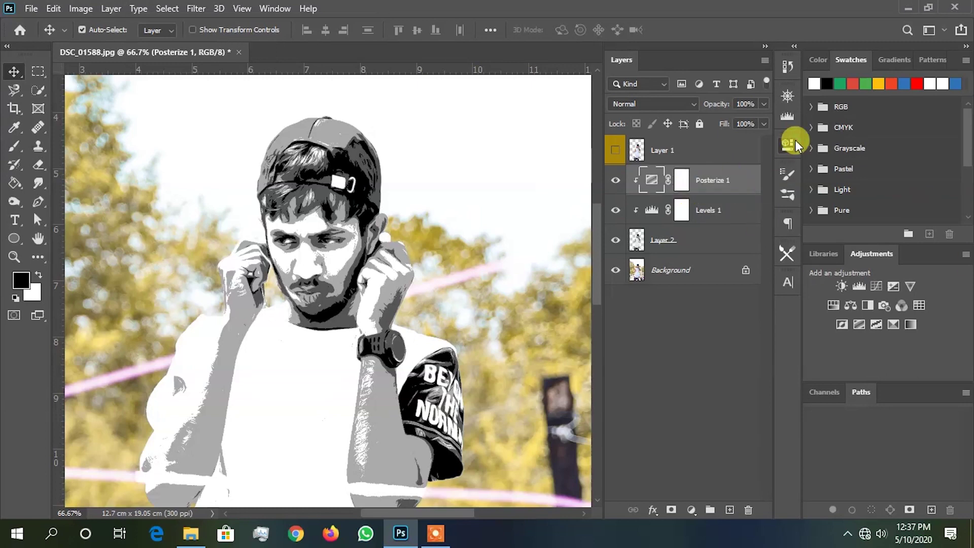
click(788, 144)
text(1)
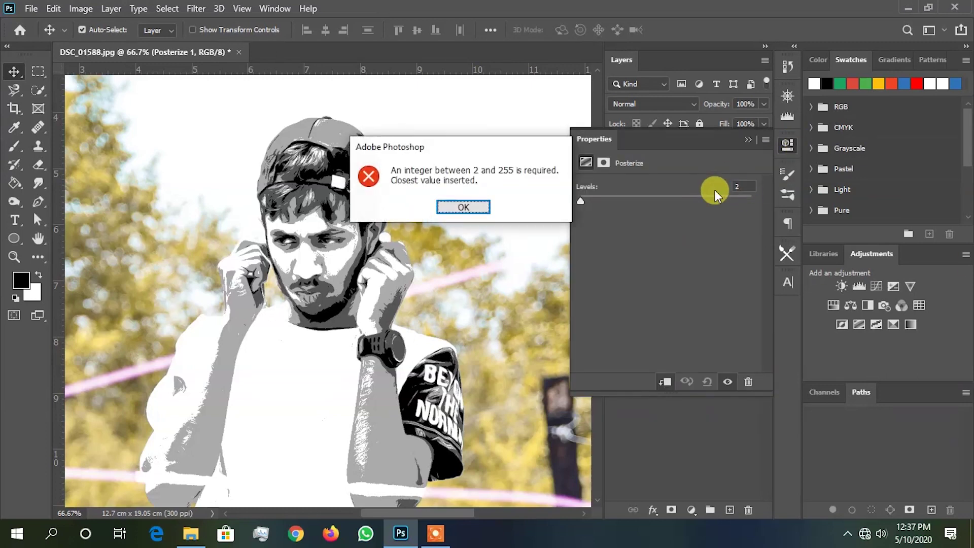
click(450, 205)
text(4)
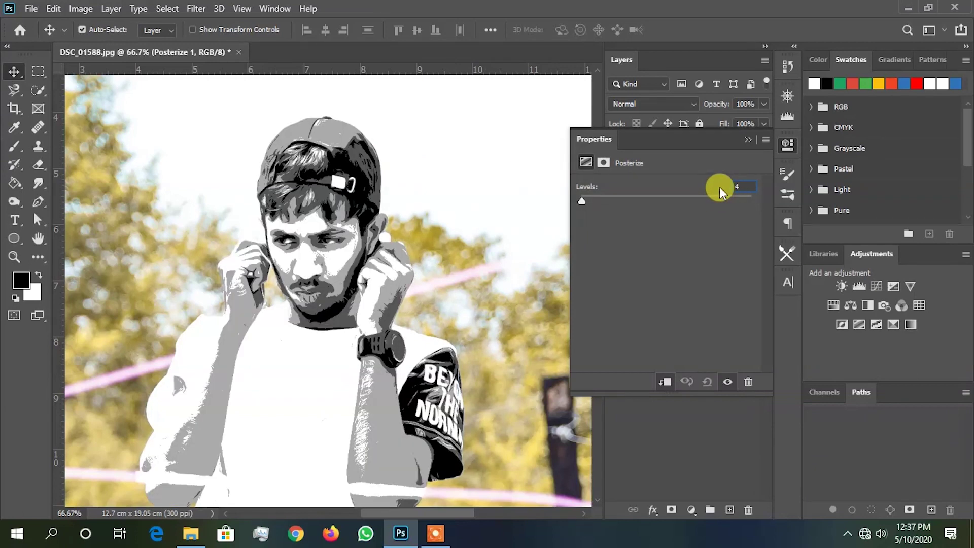
click(748, 139)
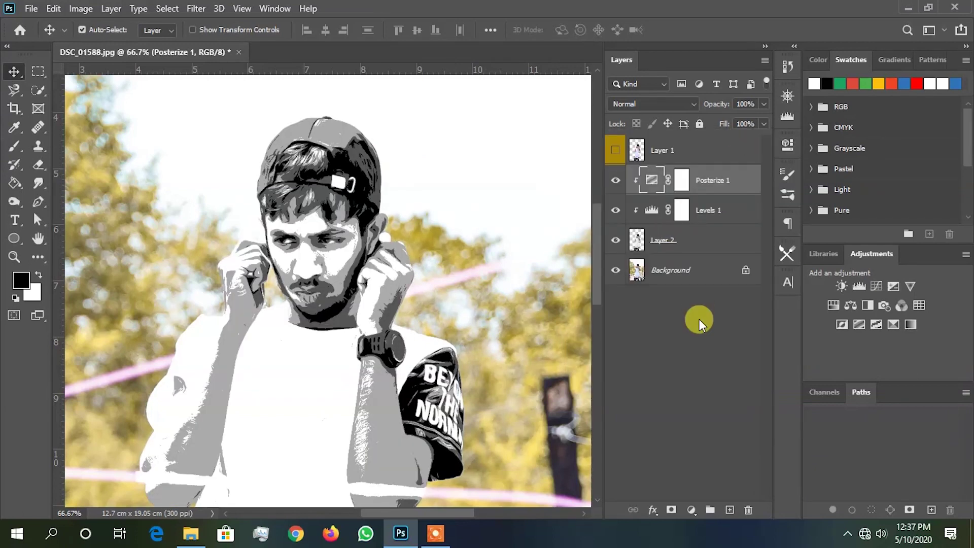
Step: Adjust Levels 1 to a shadow input of 0 and a midtone of 0.75, and lower the highlight input
double_click(652, 209)
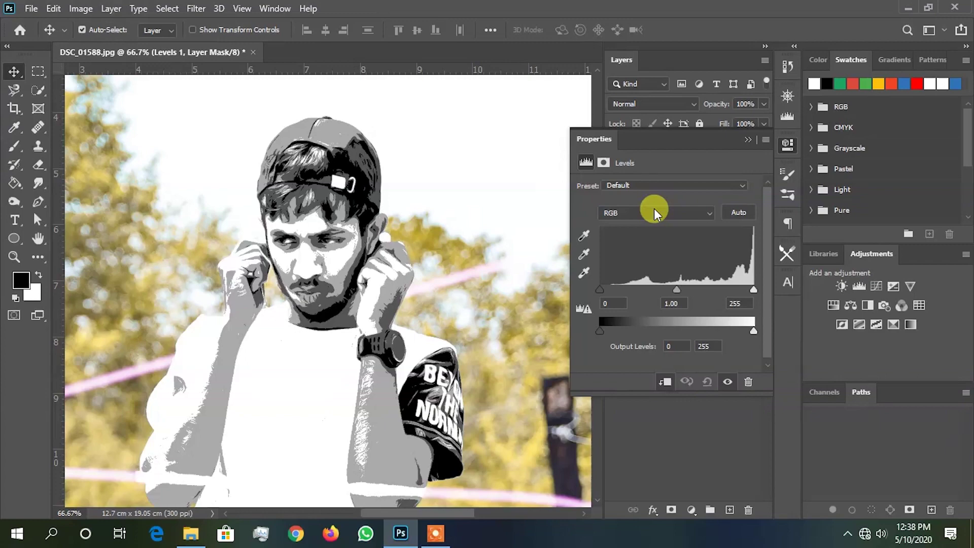
key(ctrl+minus)
scroll(485, 276, down, 1)
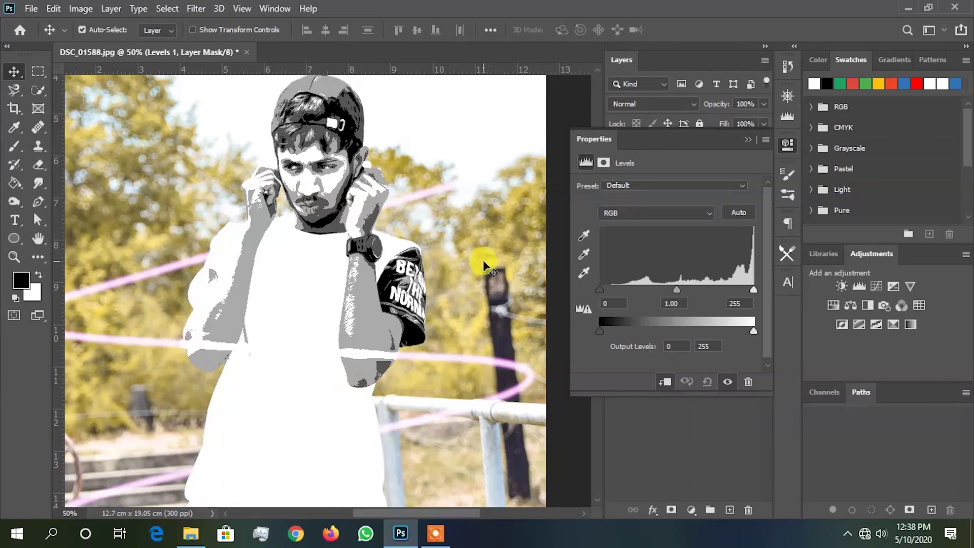
drag(754, 290, 754, 291)
drag(602, 291, 611, 289)
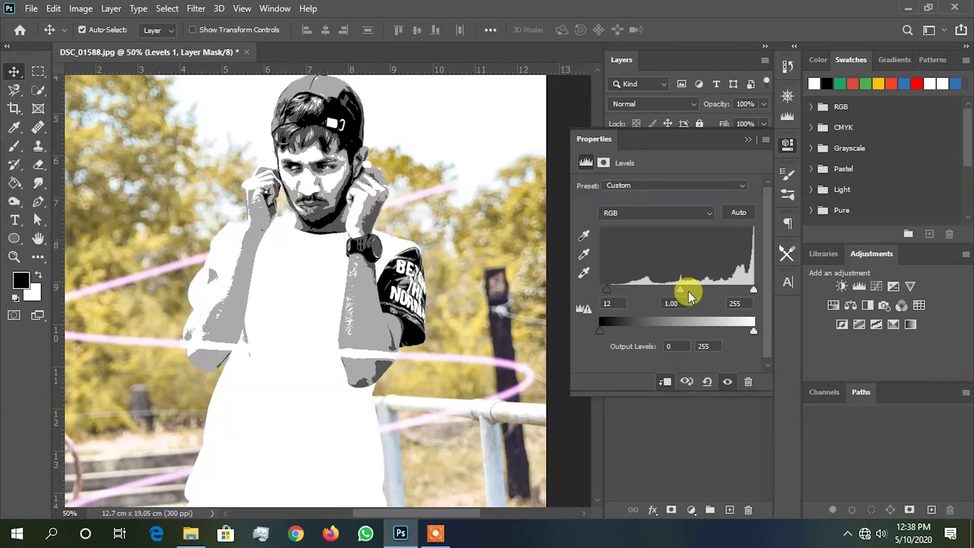
mouse_move(688, 290)
mouse_down()
mouse_move(673, 287)
mouse_move(750, 291)
mouse_move(693, 288)
mouse_up()
drag(607, 289, 600, 290)
drag(689, 288, 687, 288)
drag(747, 289, 737, 293)
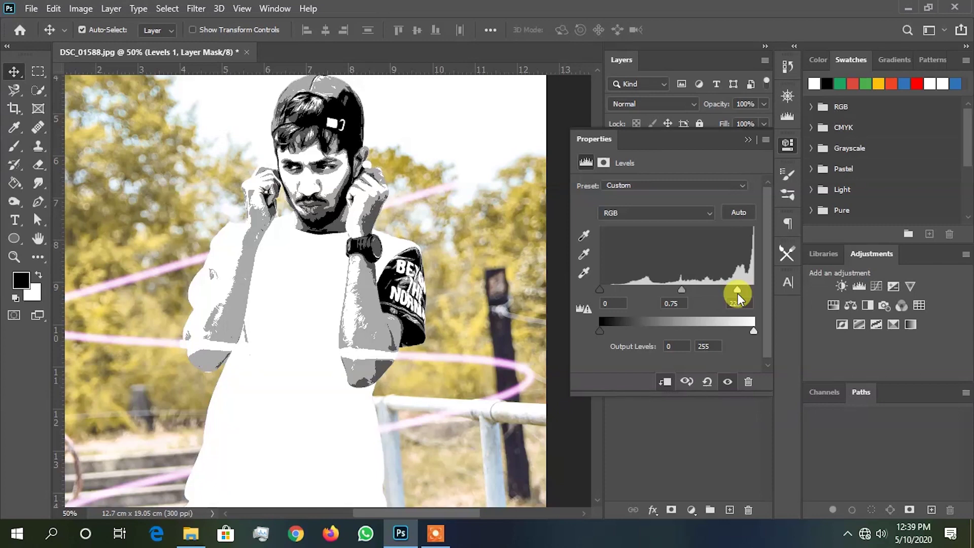
click(749, 141)
Step: Merge Posterize 1, Levels 1 and Layer 2 into a single layer
click(733, 180)
shift+click(728, 245)
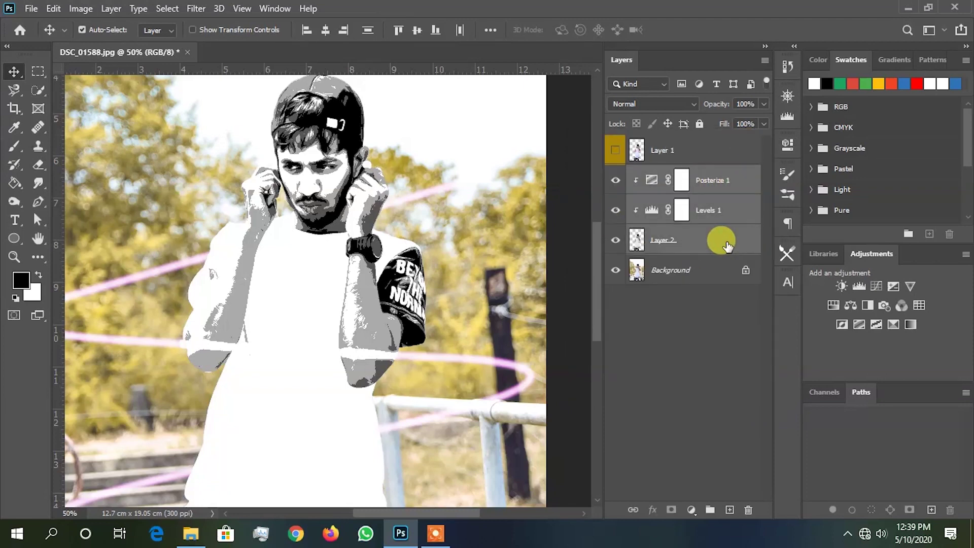
right_click(723, 240)
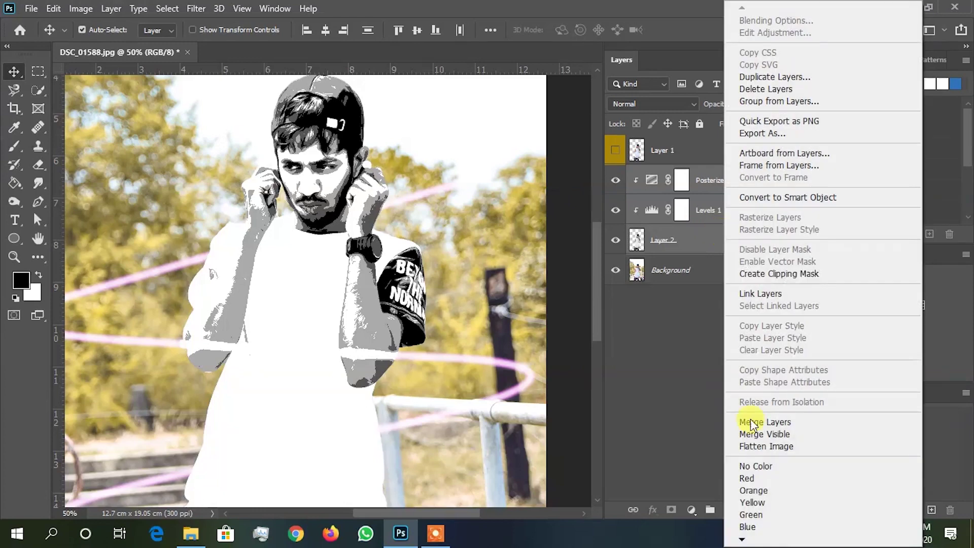
click(796, 424)
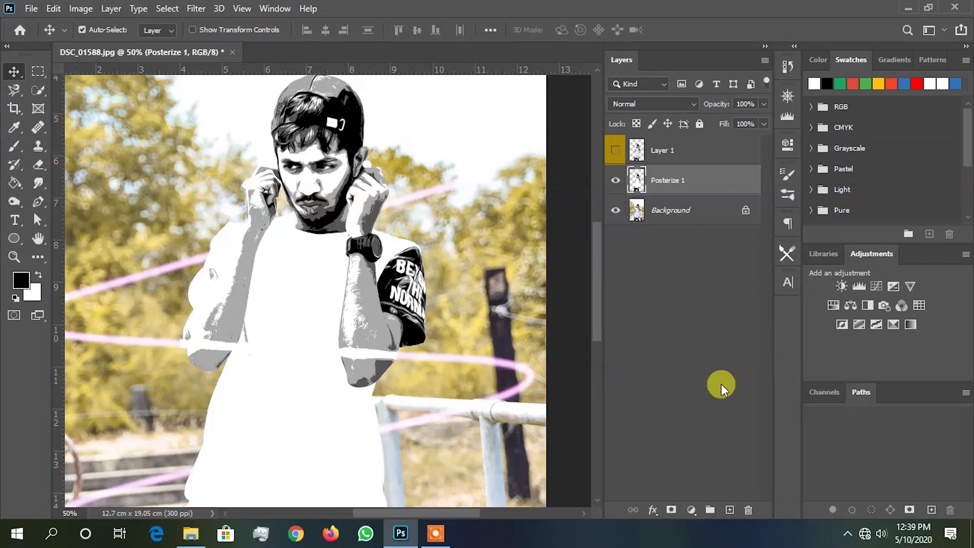
Step: Open the Oil Paint filter for the Posterize 1 layer and frame the man's face in its preview
click(196, 9)
mouse_move(226, 250)
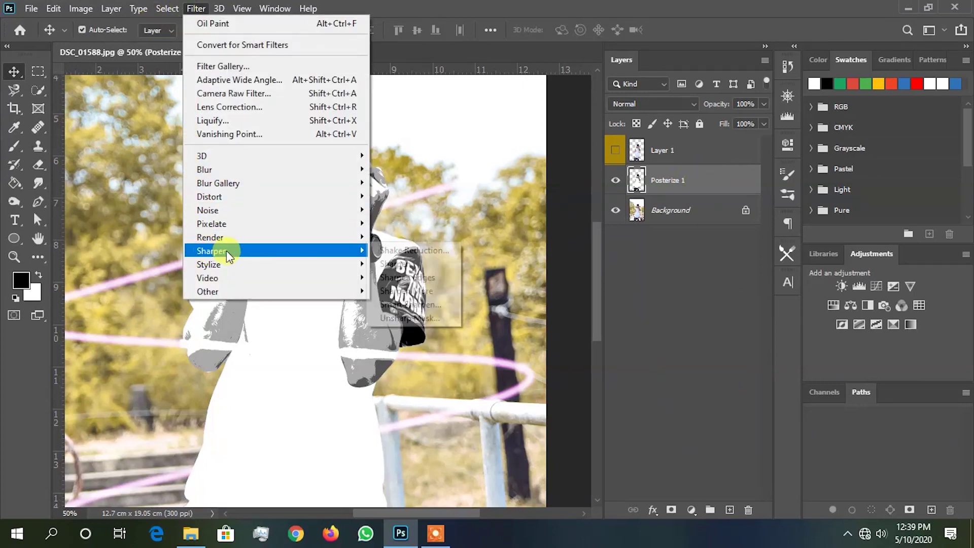
click(405, 318)
click(406, 195)
mouse_move(432, 63)
mouse_down()
mouse_move(400, 145)
mouse_move(450, 113)
mouse_up()
click(484, 195)
drag(480, 146, 449, 167)
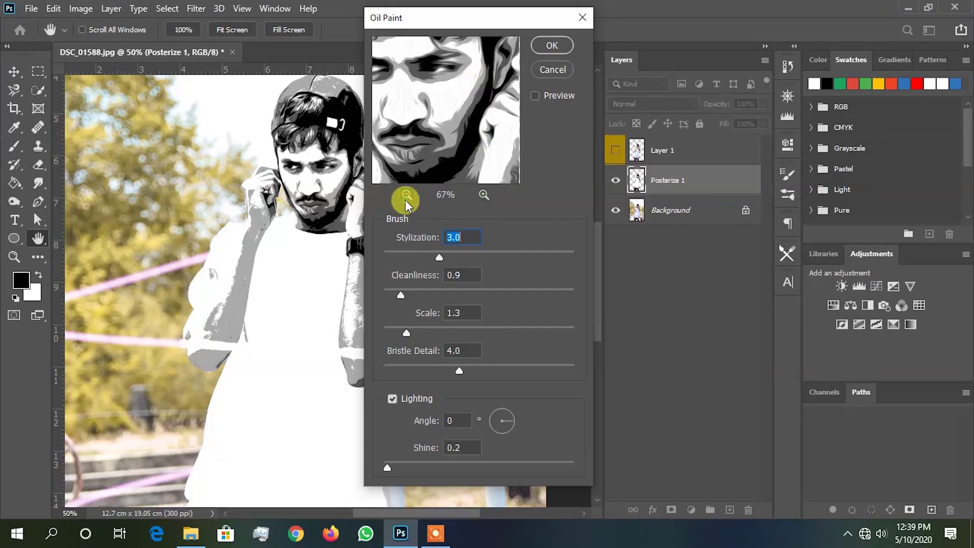
Step: Try Oil Paint settings of Stylization 5.9, Cleanliness 3.3 and Scale 1.6, with Bristle Detail at 4.0
click(407, 195)
text(10)
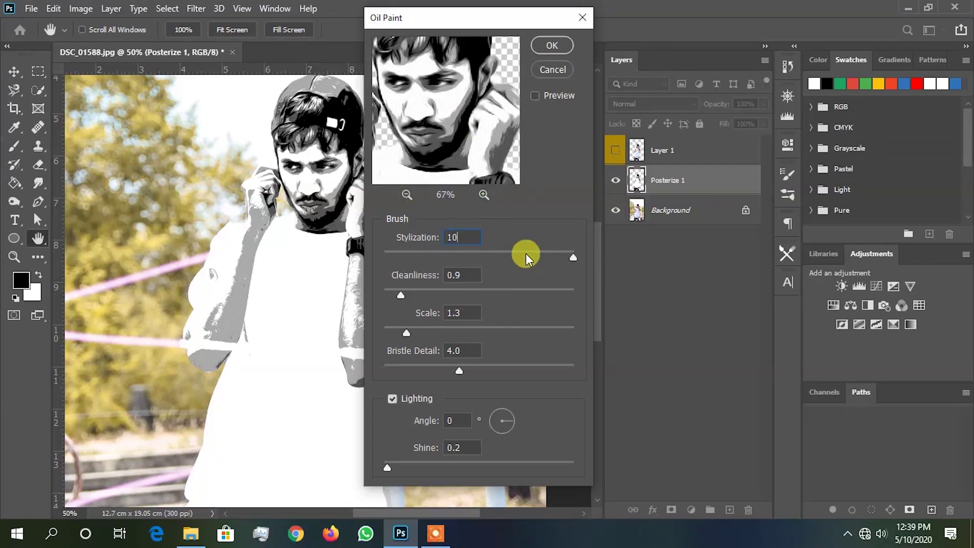
key(Tab)
text(5)
key(Tab)
text(3)
key(Tab)
text(4)
click(495, 257)
click(447, 290)
drag(440, 333, 422, 330)
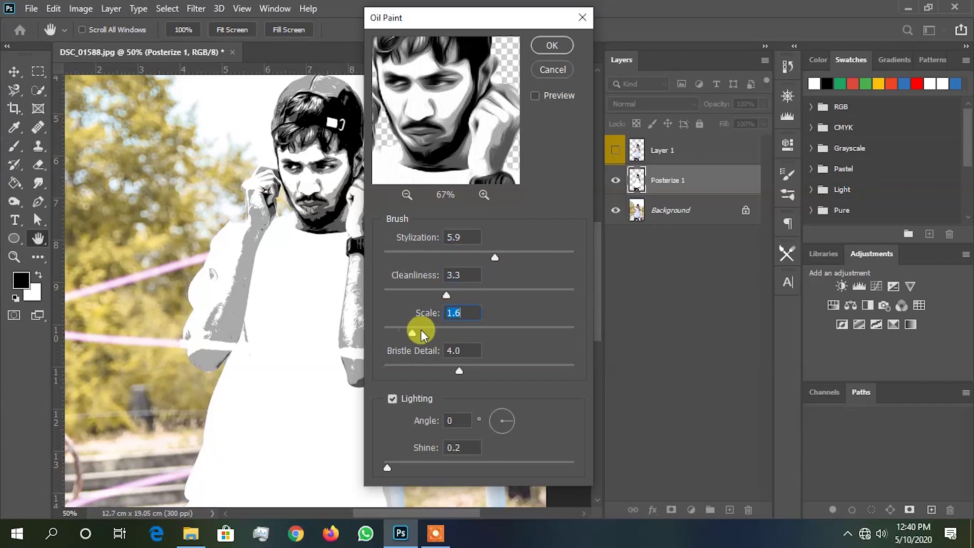
Step: Try Oil Paint with Cleanliness 0.0, Scale 0.1, Bristle Detail 0.0 and a lower Stylization
click(406, 194)
drag(457, 256, 465, 258)
drag(446, 295, 416, 295)
drag(455, 370, 383, 372)
drag(411, 333, 383, 333)
drag(415, 295, 383, 295)
mouse_move(463, 257)
mouse_down()
mouse_move(385, 258)
mouse_move(408, 257)
mouse_up()
click(484, 195)
click(407, 194)
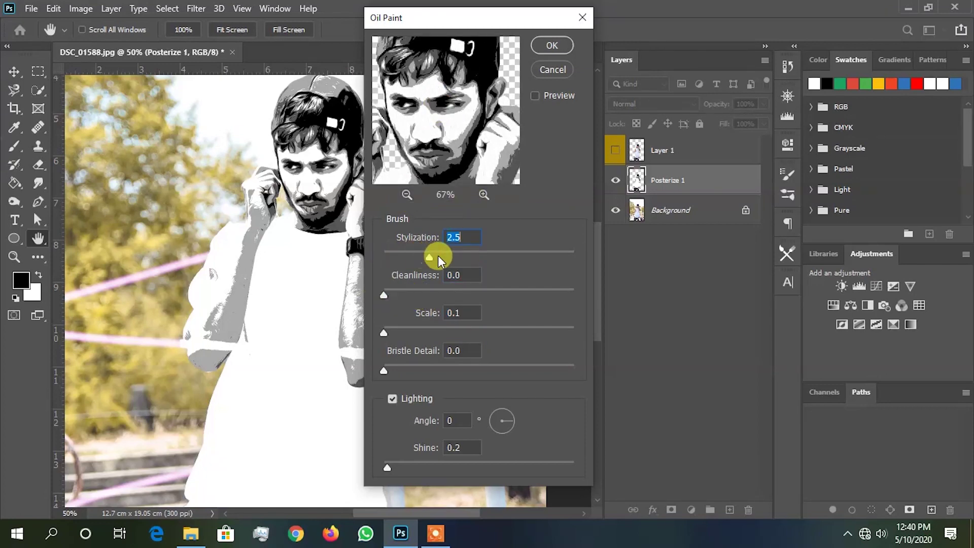
Step: Apply Oil Paint to Posterize 1 with Stylization 3.3, Cleanliness 0.0, Scale 1.7 and Bristle Detail 1.2
drag(477, 254, 477, 257)
mouse_move(384, 294)
mouse_down()
mouse_move(435, 291)
mouse_move(372, 293)
mouse_up()
drag(383, 332, 433, 330)
click(484, 195)
drag(466, 141, 456, 133)
drag(384, 370, 406, 371)
drag(433, 332, 414, 332)
drag(390, 293, 379, 296)
drag(477, 256, 445, 251)
click(406, 195)
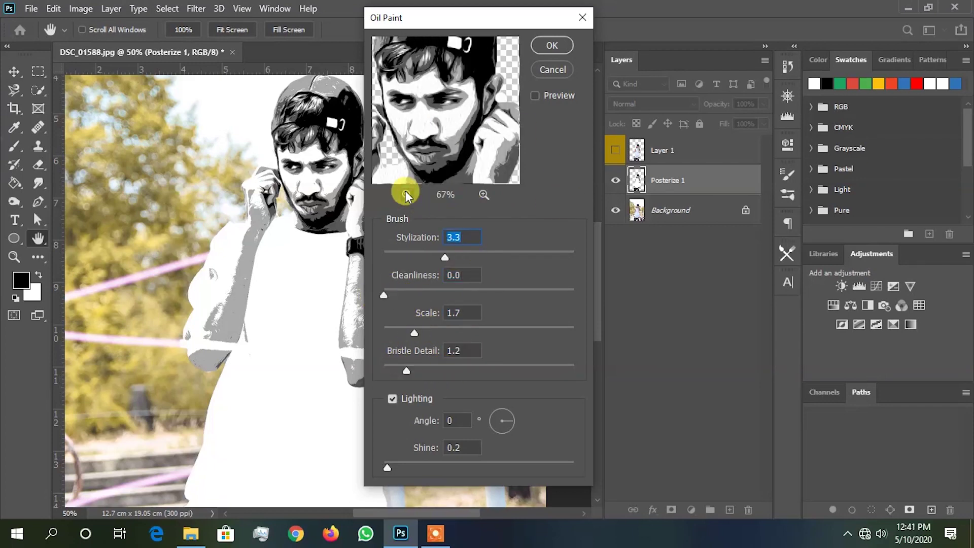
key(Return)
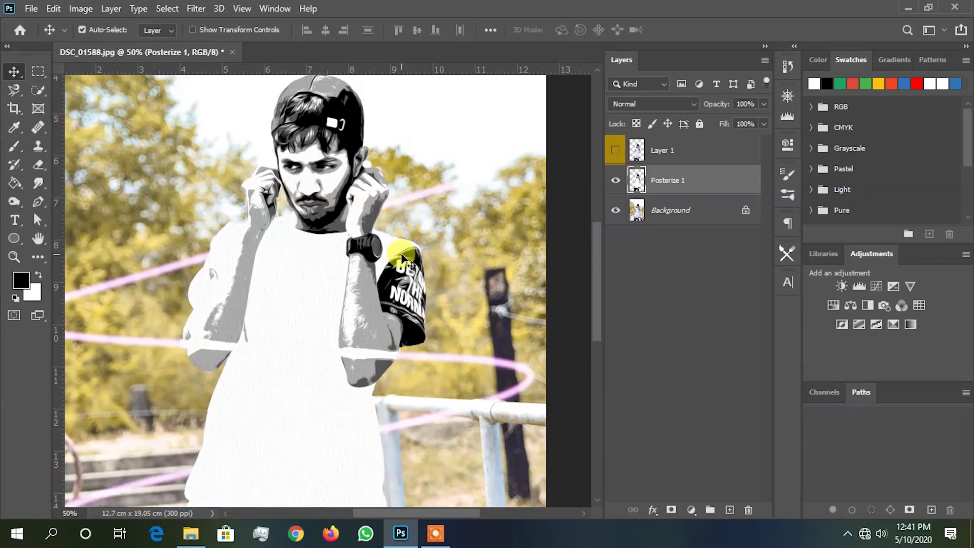
Step: Rename the Posterize 1 layer as Base
double_click(668, 180)
text(Base)
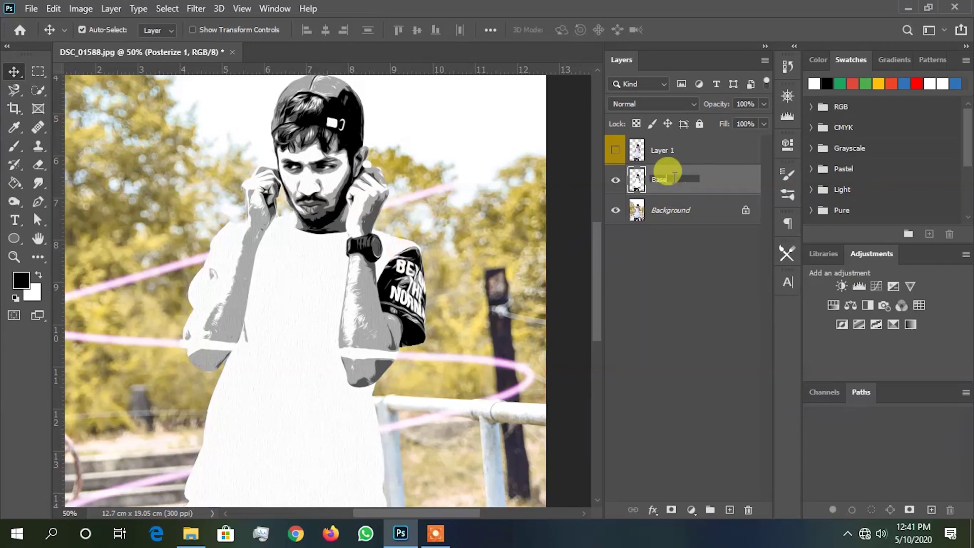
key(Return)
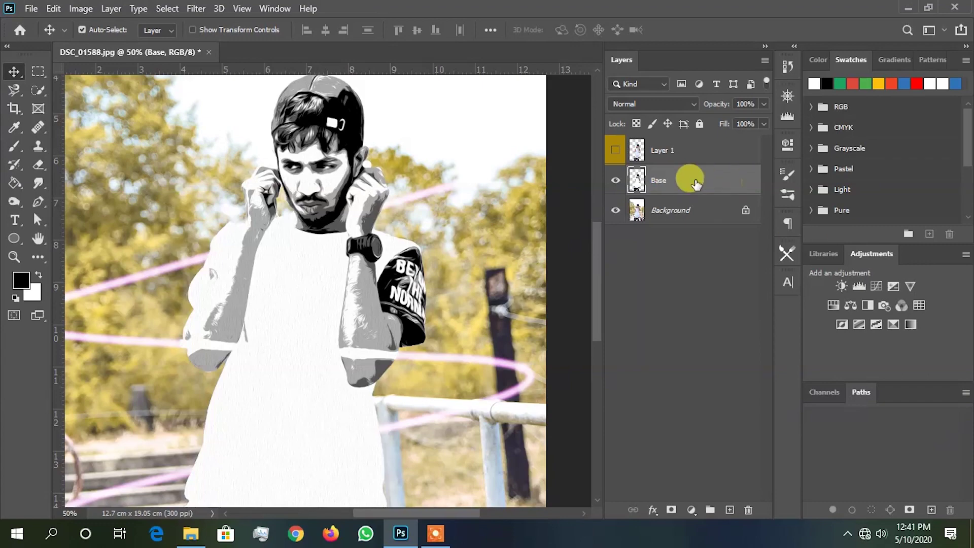
double_click(695, 181)
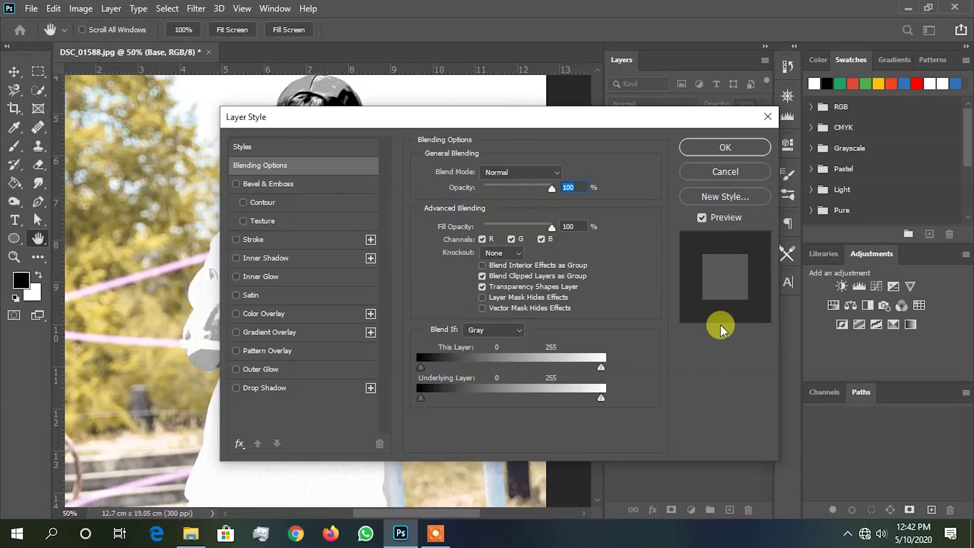
drag(421, 367, 464, 366)
drag(442, 125, 610, 123)
drag(632, 365, 561, 362)
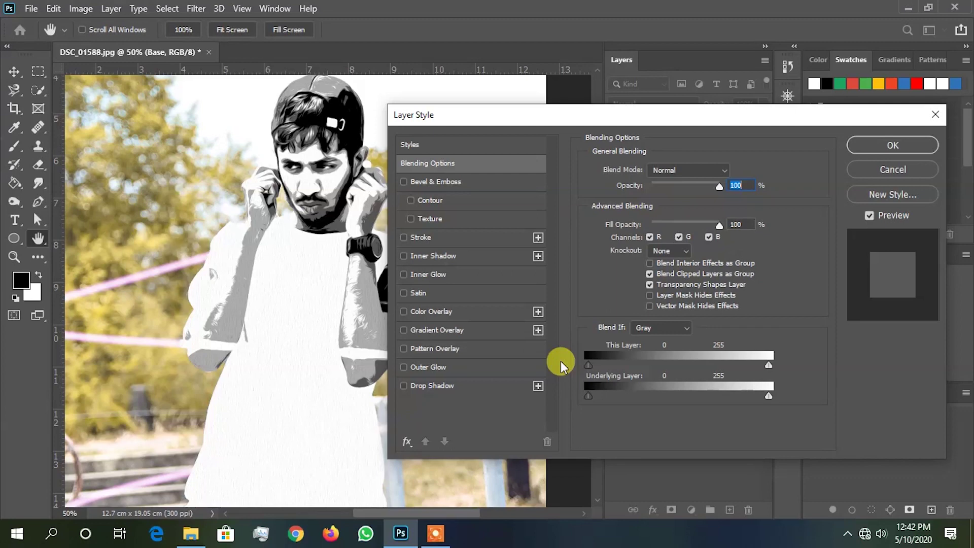
drag(589, 365, 726, 366)
drag(717, 124, 691, 247)
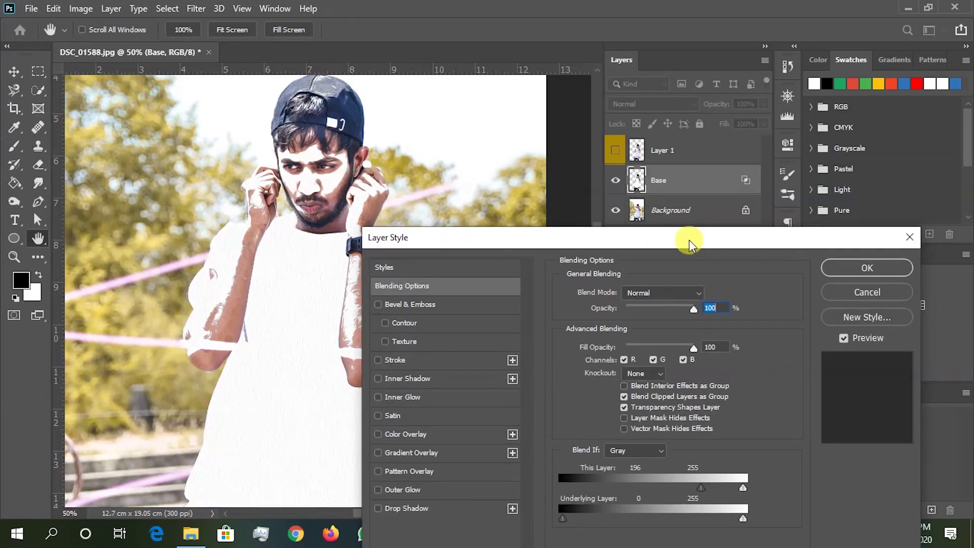
click(833, 297)
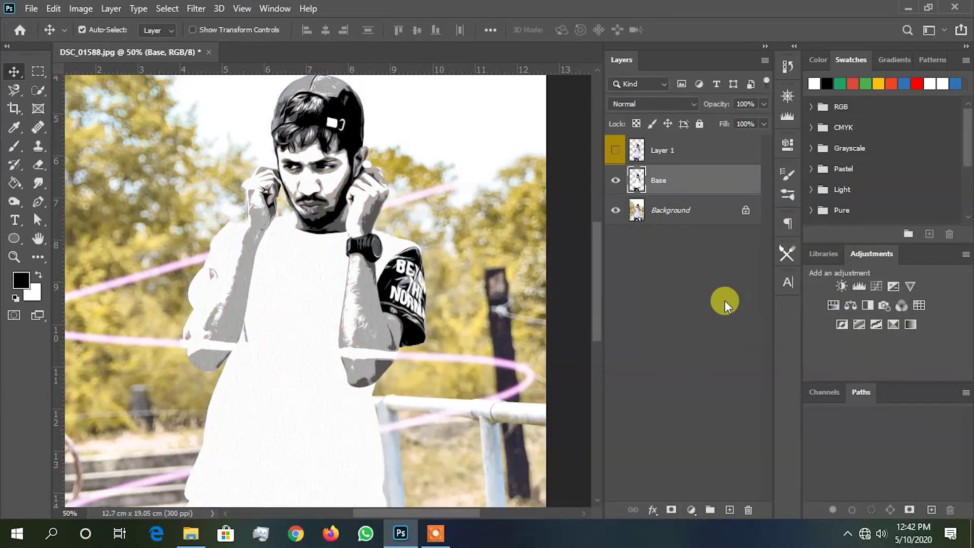
Step: Hide the Background layer and set Base's Blend If black limit for This Layer to 186
click(615, 210)
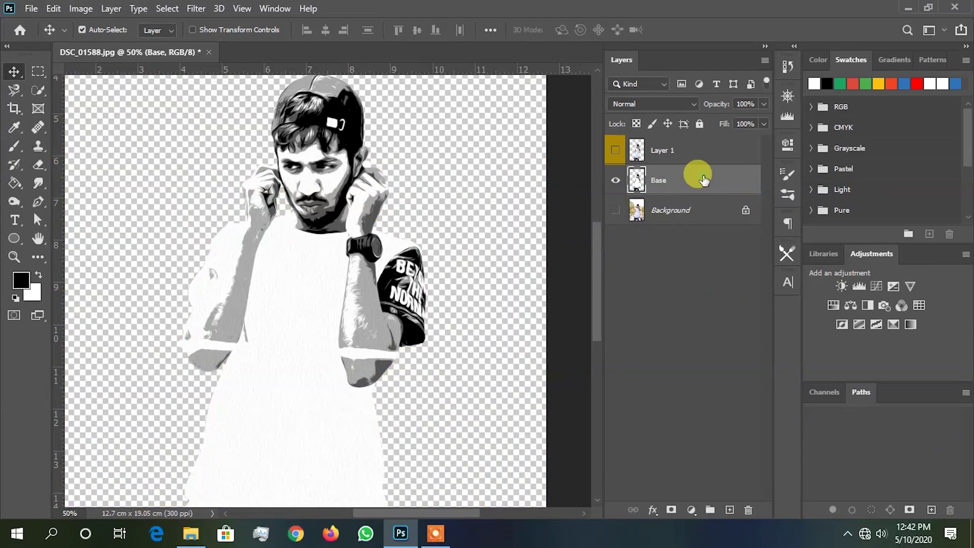
double_click(702, 176)
drag(489, 174, 502, 86)
drag(574, 329, 702, 333)
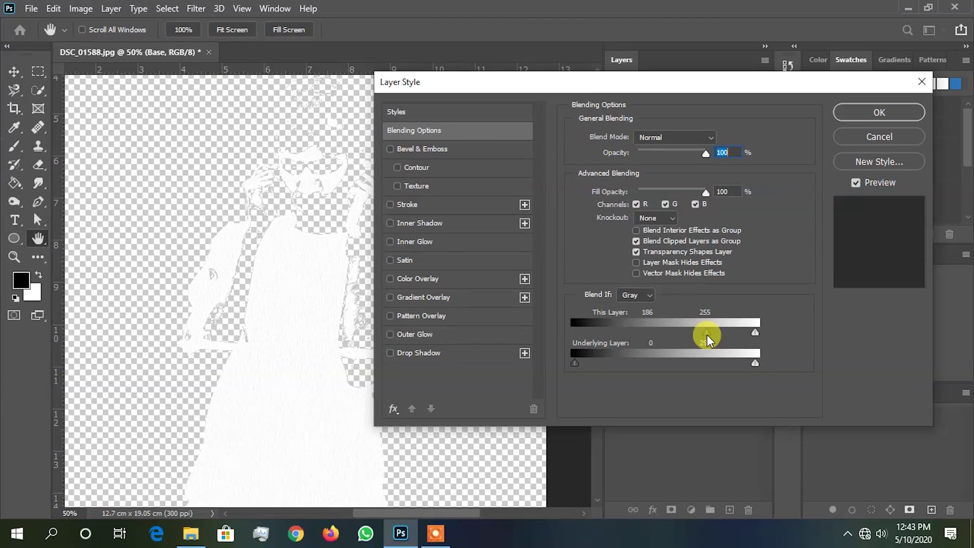
key(Return)
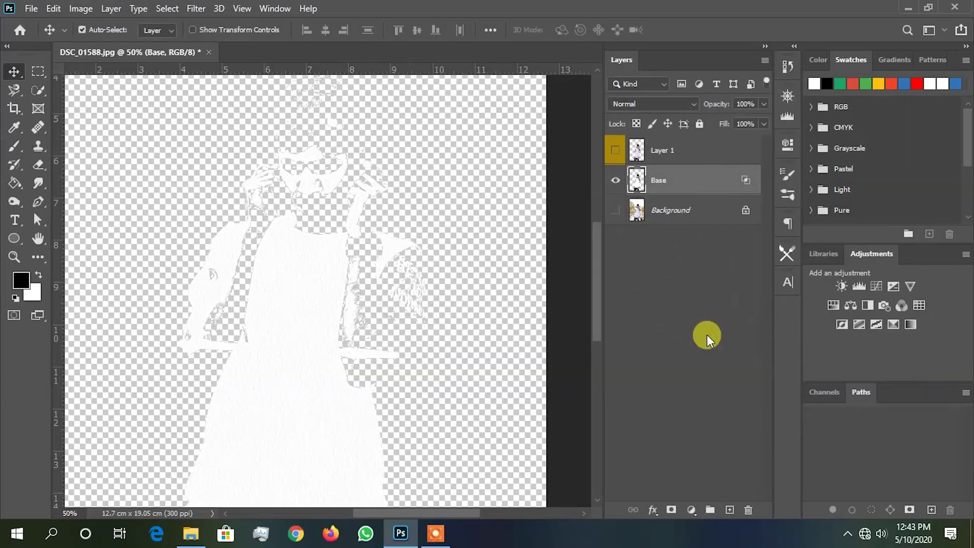
Step: Duplicate the Base layer and convert the copy to a smart object
key(ctrl+0)
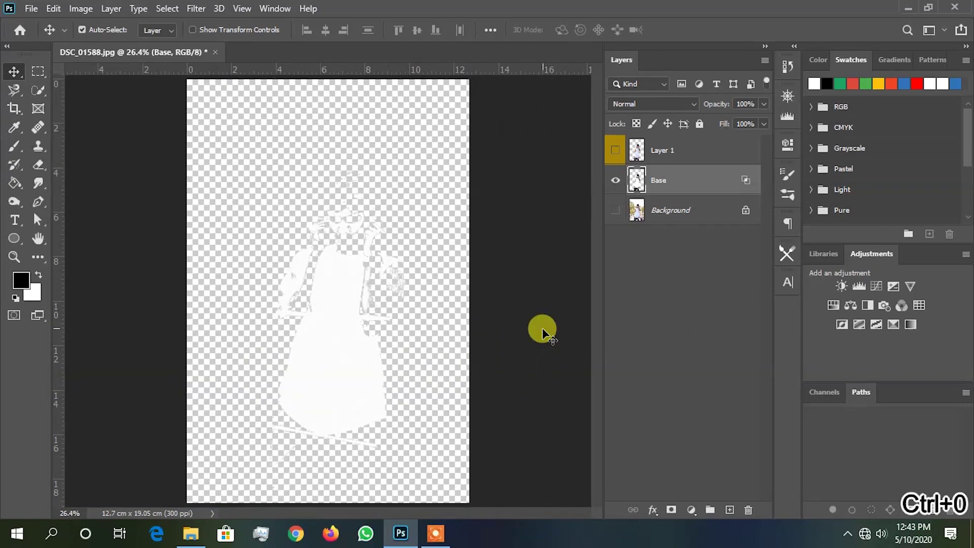
key(ctrl+j)
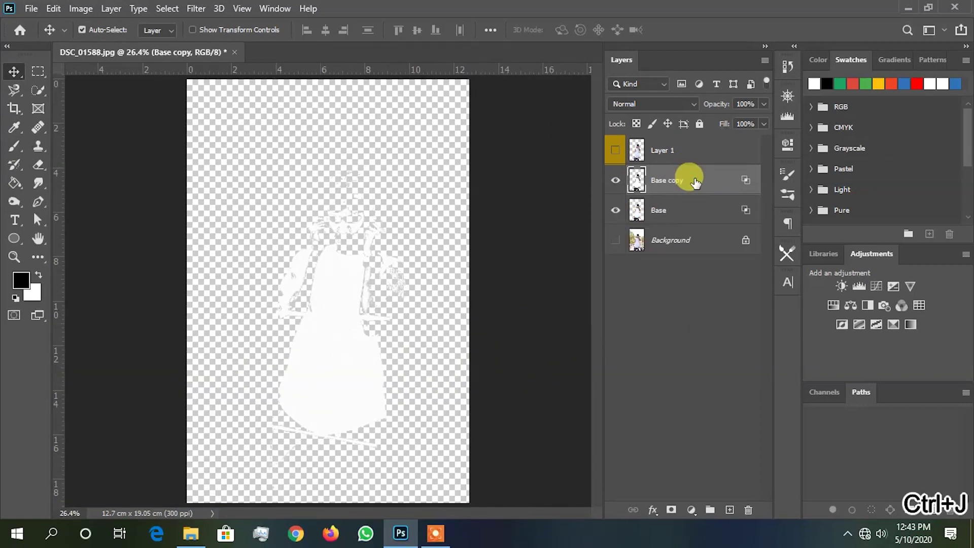
right_click(689, 177)
click(691, 196)
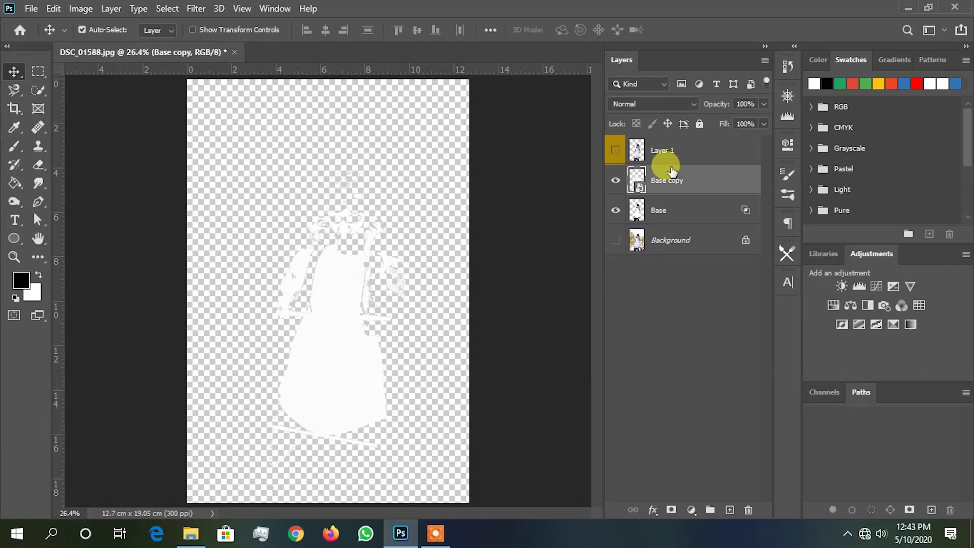
Step: Load the Base copy's pixels as a selection and turn it into a work path with a 1.0 pixel tolerance
ctrl+click(629, 179)
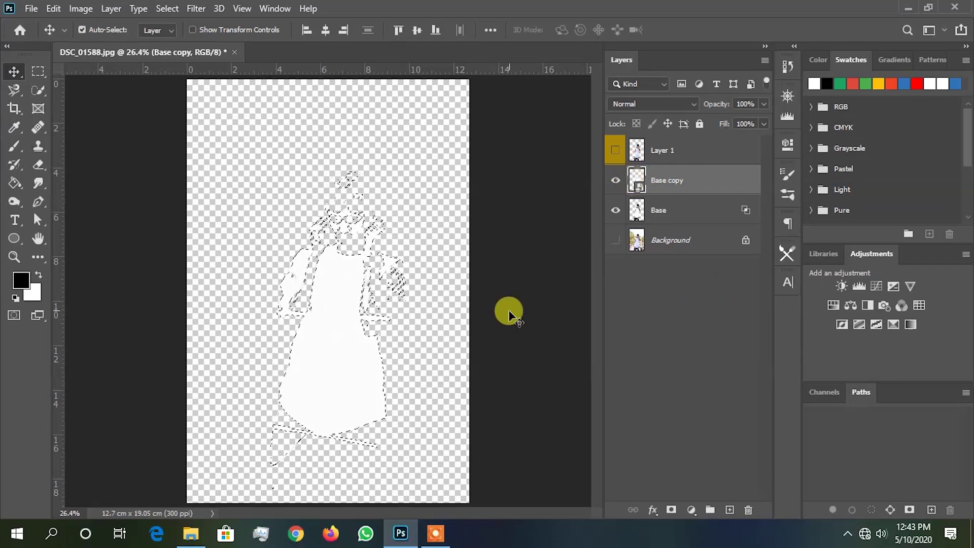
click(336, 278)
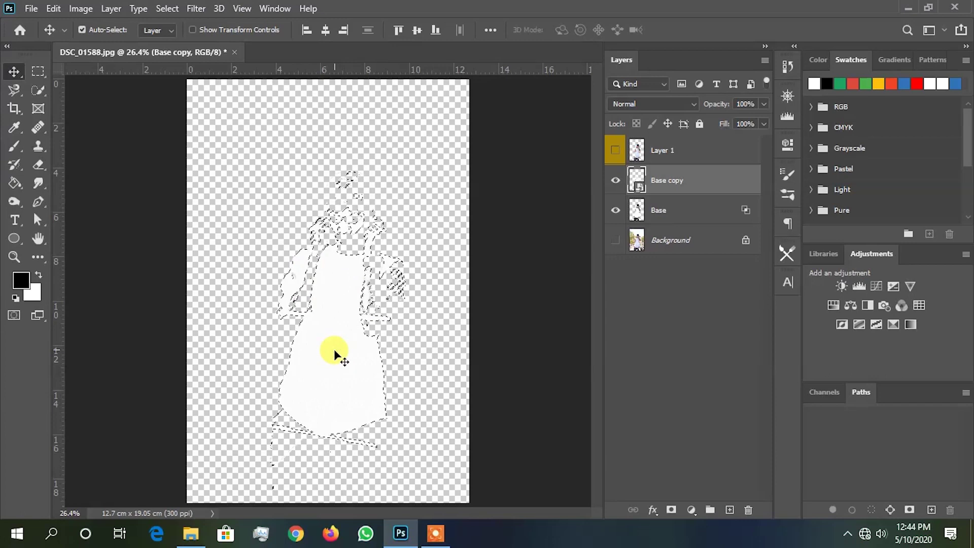
click(38, 71)
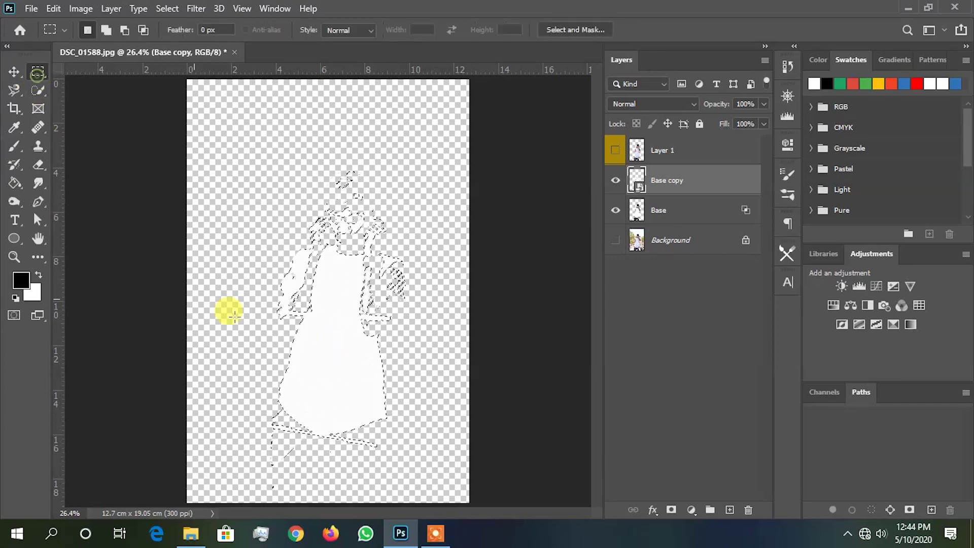
right_click(335, 349)
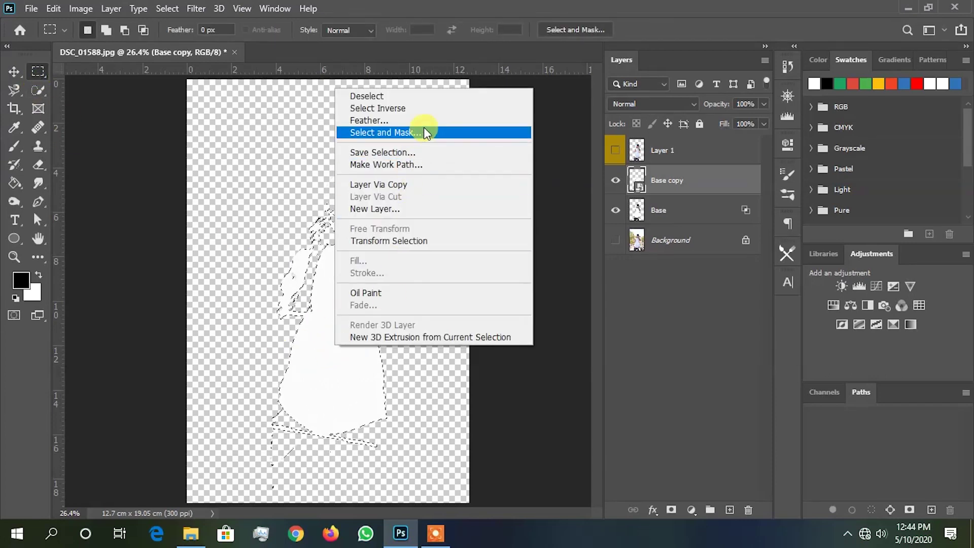
click(400, 164)
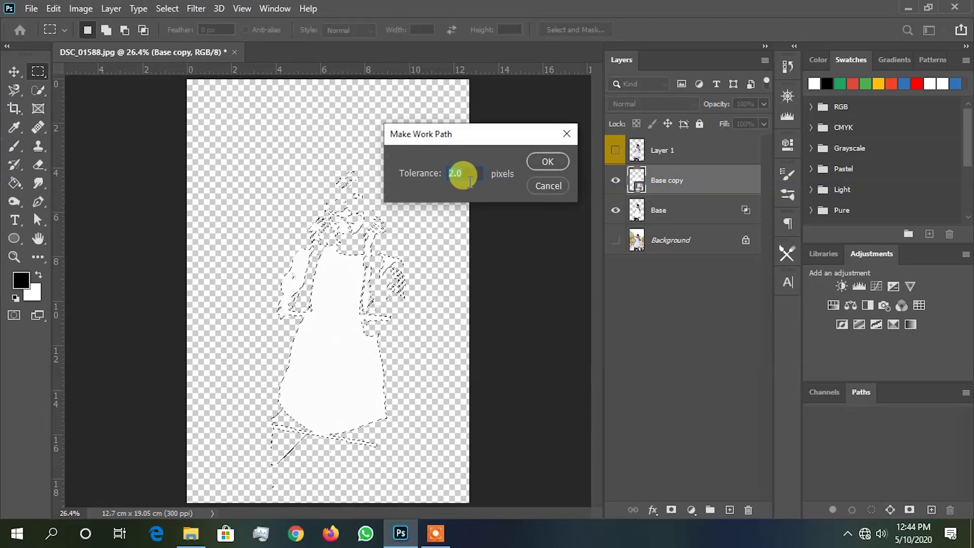
text(1.0)
key(Return)
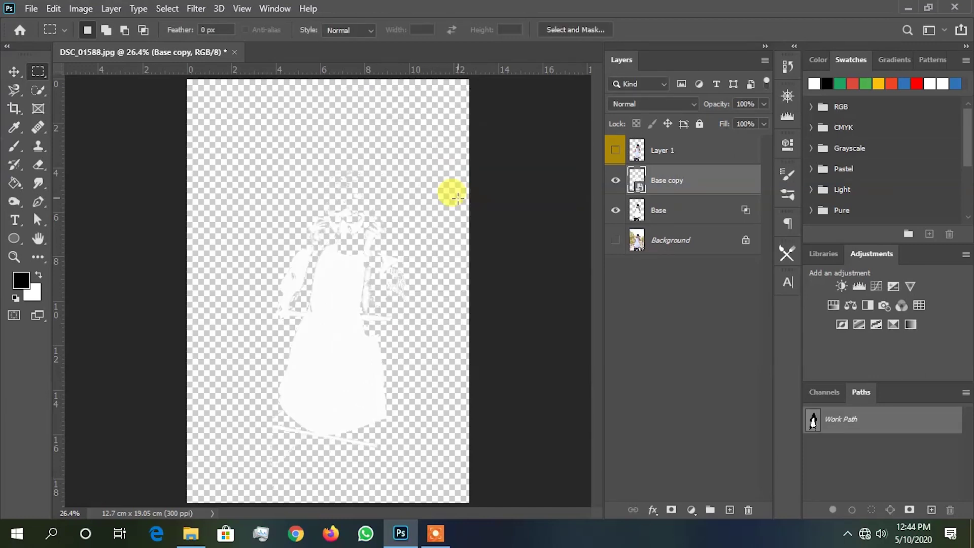
Step: Create a white (ffffff) Solid Color fill layer from the work path
click(692, 509)
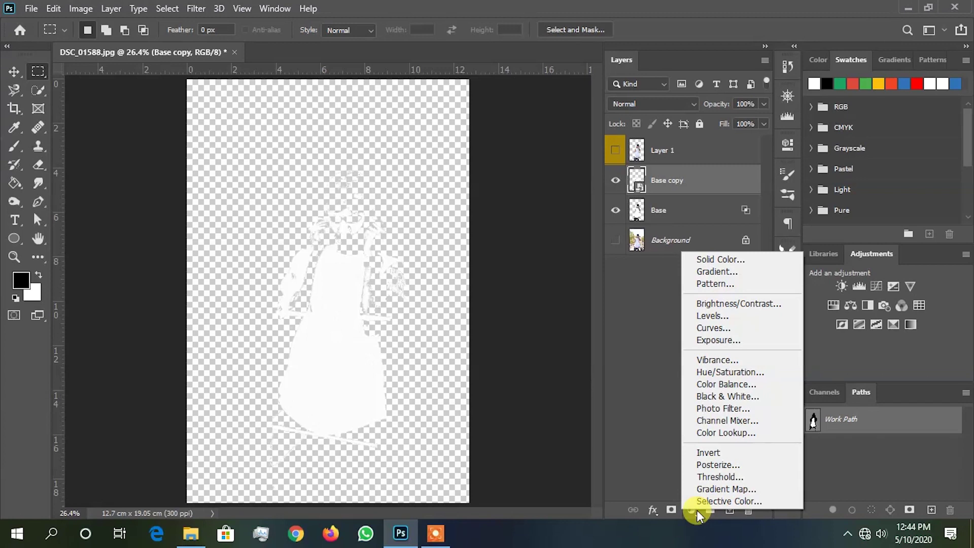
click(721, 259)
drag(651, 395, 470, 191)
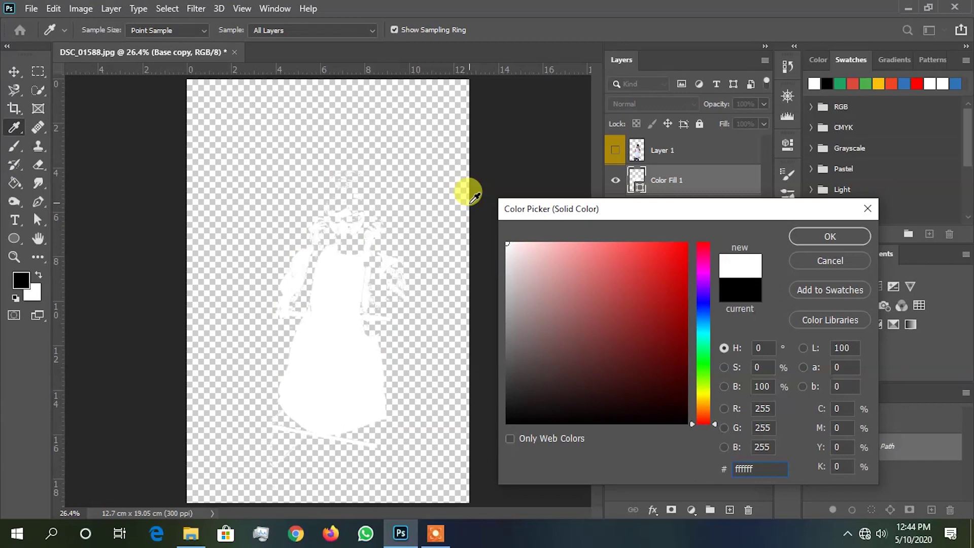
click(838, 236)
Step: Rename the white fill layer as Highlights and delete the Base copy layer
double_click(675, 177)
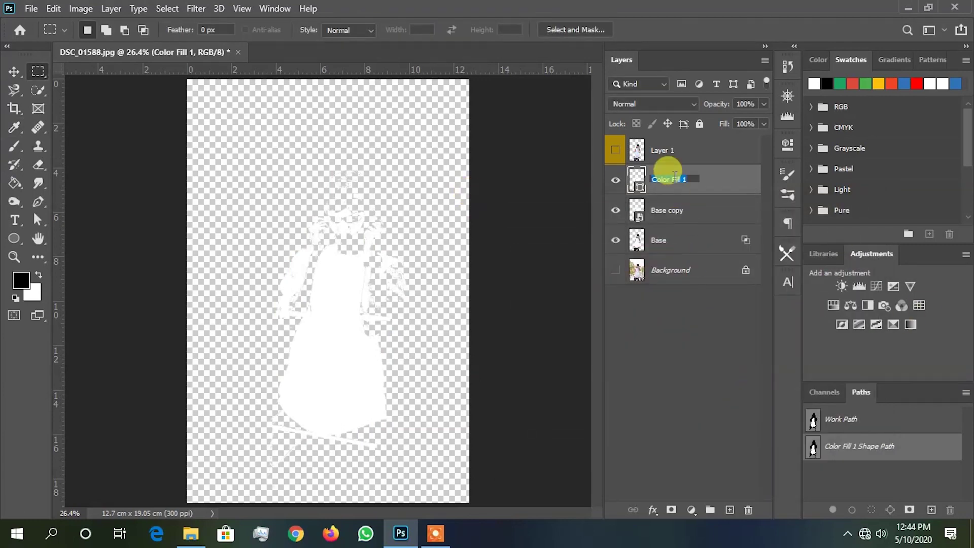
text(highlights)
key(Return)
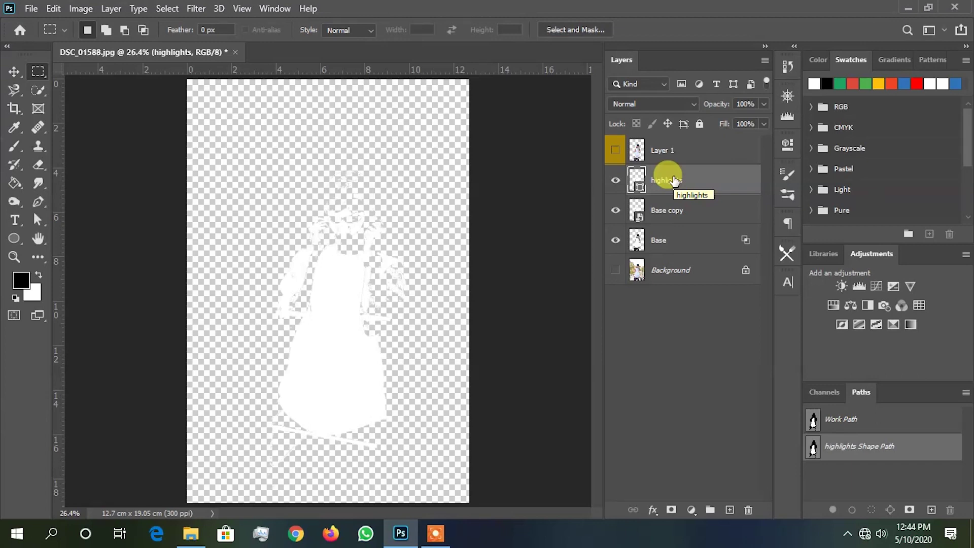
double_click(690, 186)
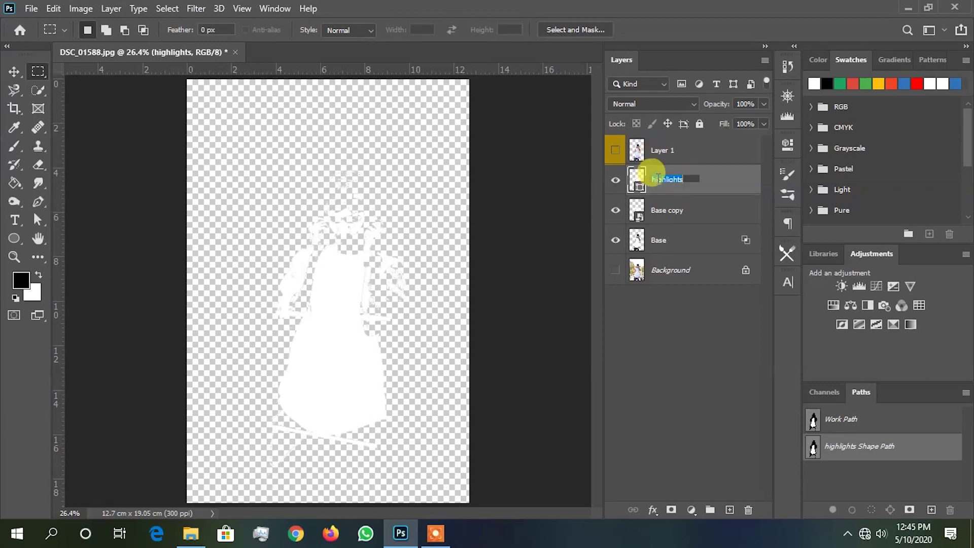
click(695, 216)
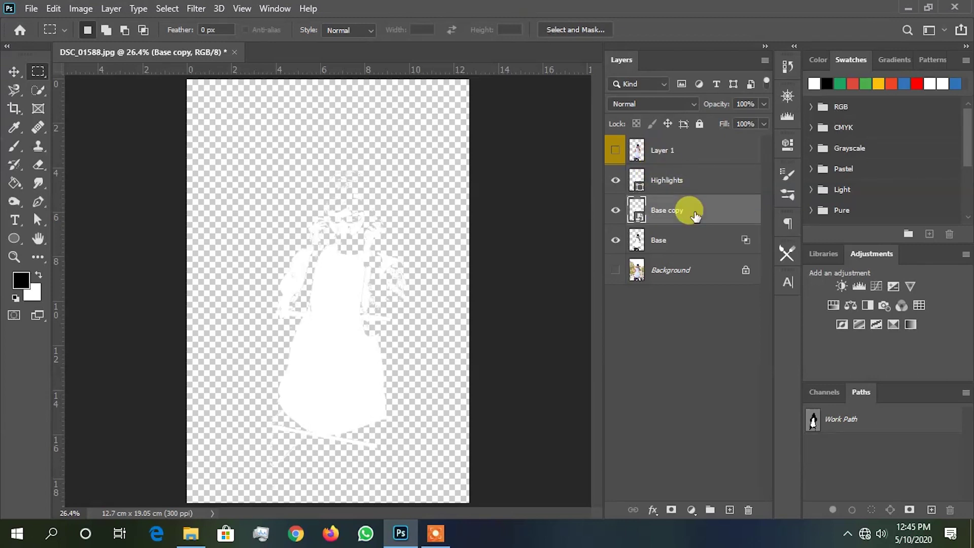
drag(679, 212, 748, 510)
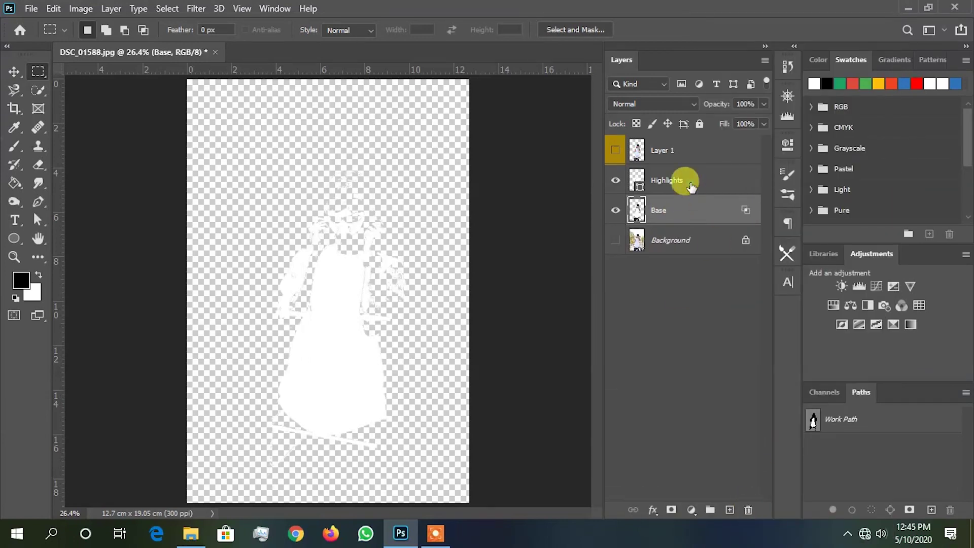
Step: Hide the Highlights layer and select the Base layer
click(690, 185)
key(a)
click(662, 218)
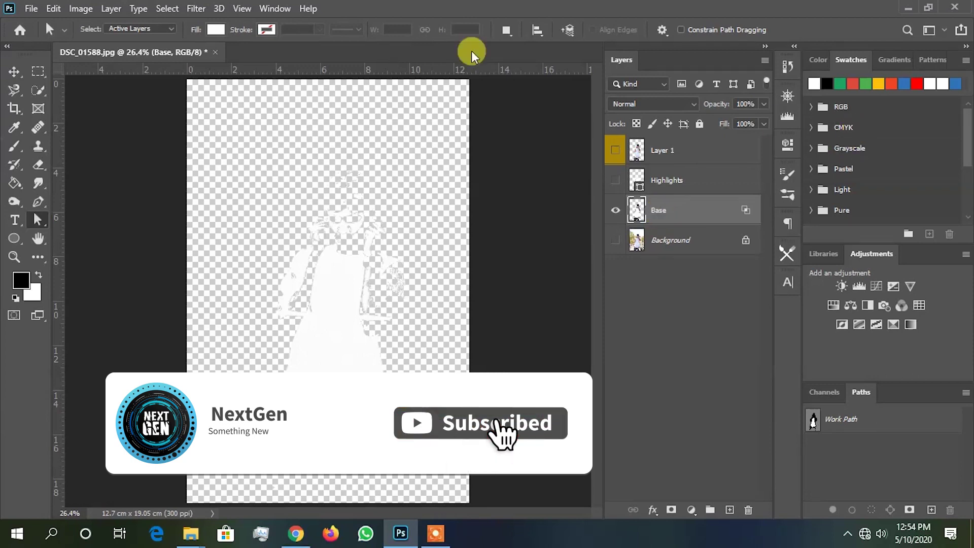
Step: Load the action set Vectorizer with Blend If! from the New folder (11) folder in Downloads
click(275, 8)
click(314, 102)
drag(755, 145, 739, 315)
click(765, 61)
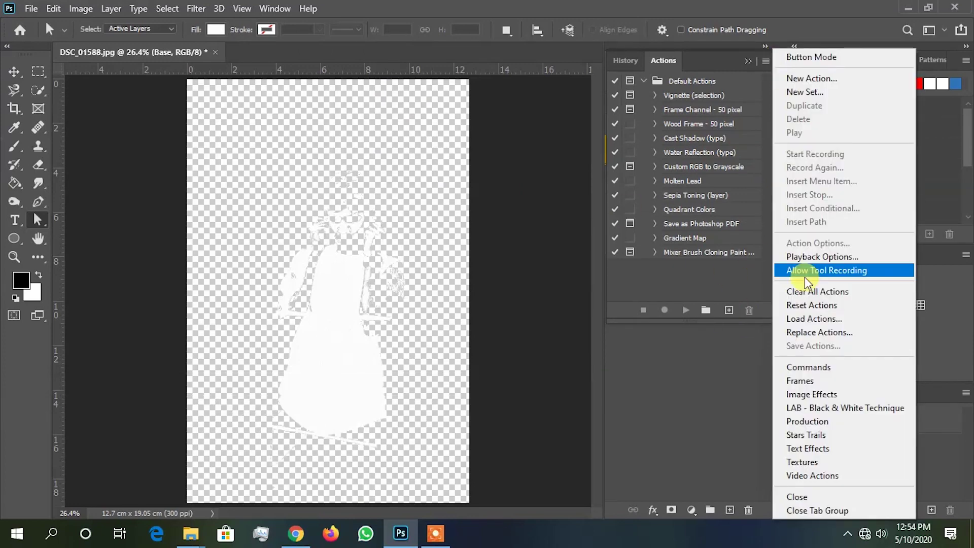
click(814, 318)
click(65, 126)
double_click(163, 127)
click(165, 105)
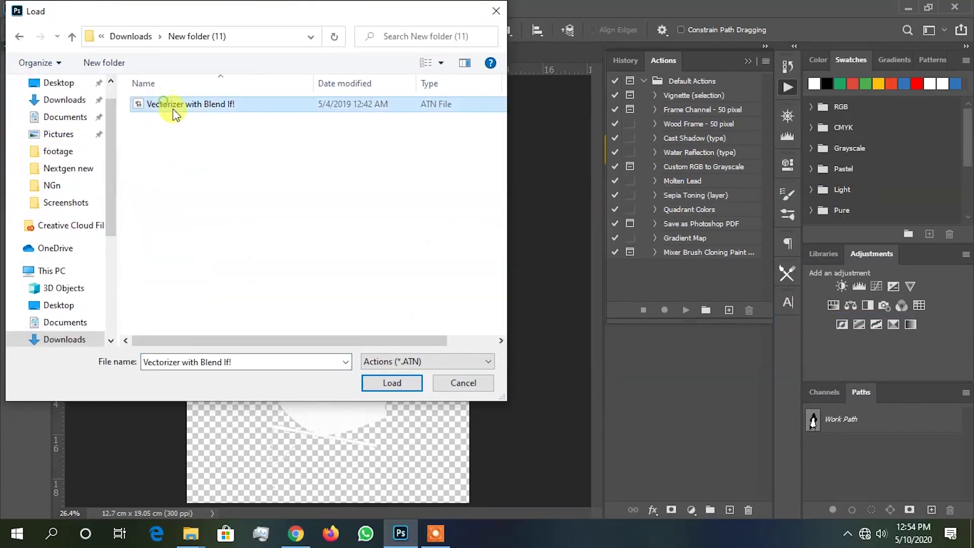
click(385, 383)
click(643, 266)
scroll(737, 285, down, 2)
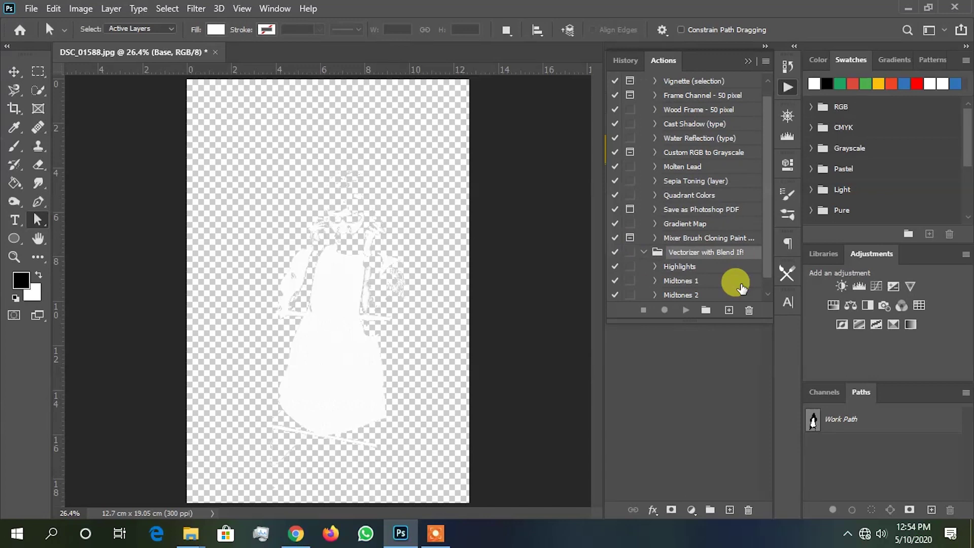
click(747, 62)
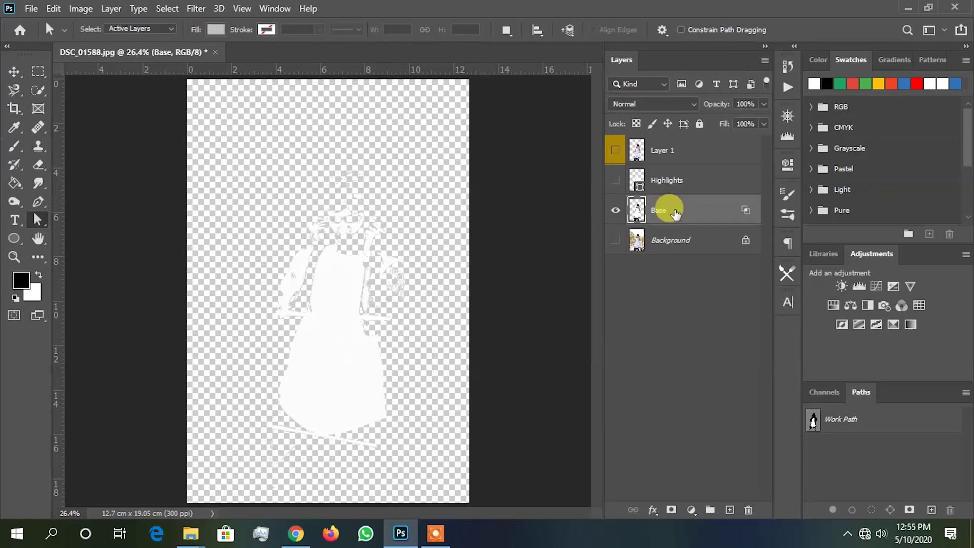
Step: Lower the dark Blend If threshold for This Layer on the Base layer to bring in the light grey midtones
double_click(677, 213)
drag(574, 333, 657, 328)
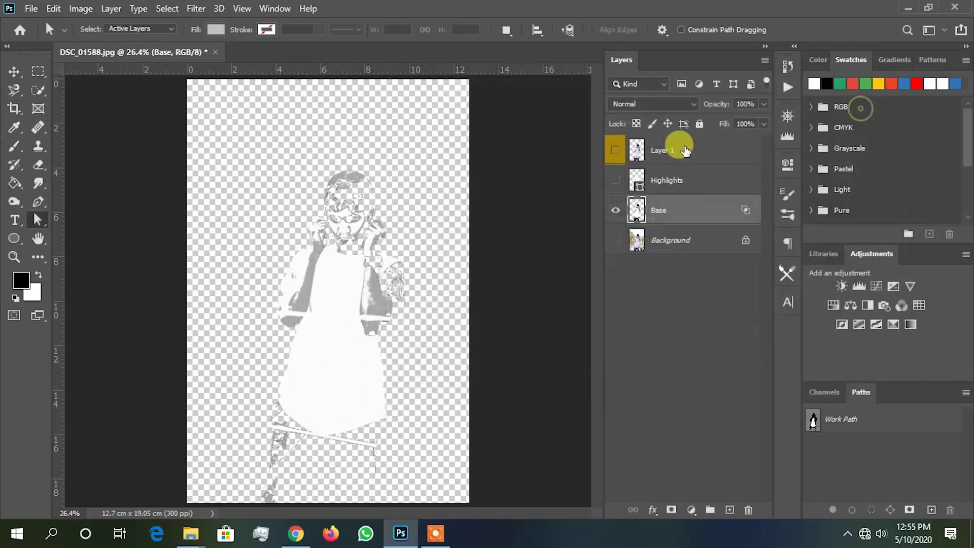
key(ctrl+plus)
key(ctrl+plus)
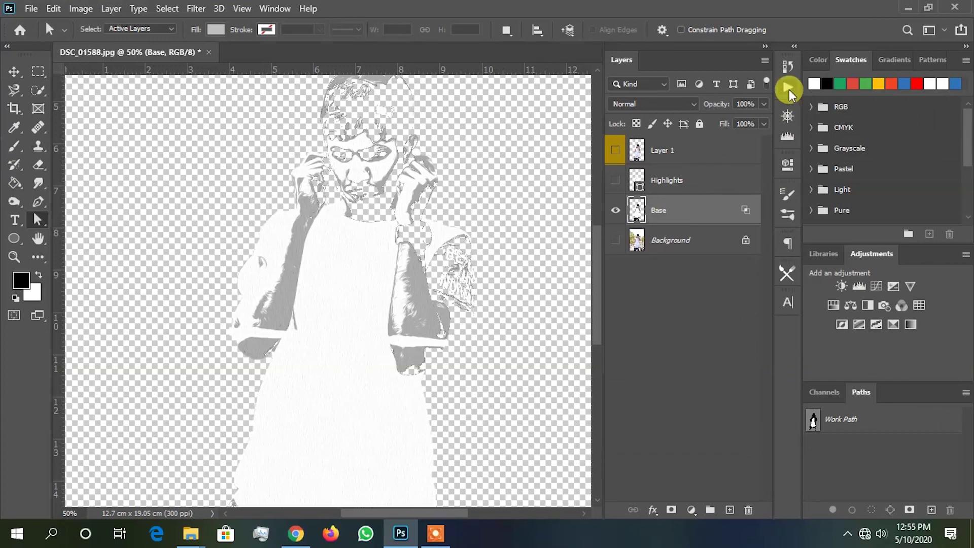
Step: Play the Midtones 1 action on Base and toggle Base and Midtones 1 visibility to check the shape layer
click(788, 87)
click(683, 266)
click(686, 310)
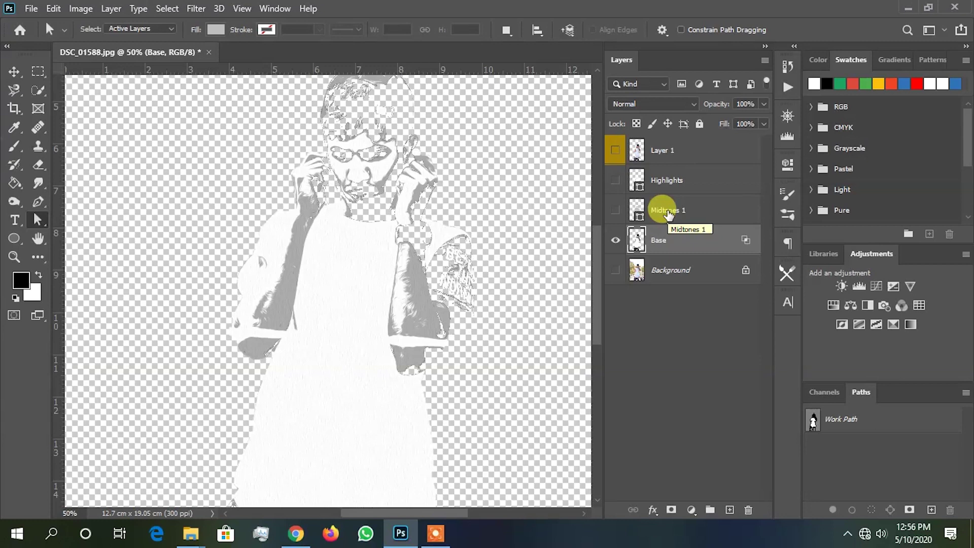
click(616, 240)
click(615, 210)
click(616, 210)
click(615, 240)
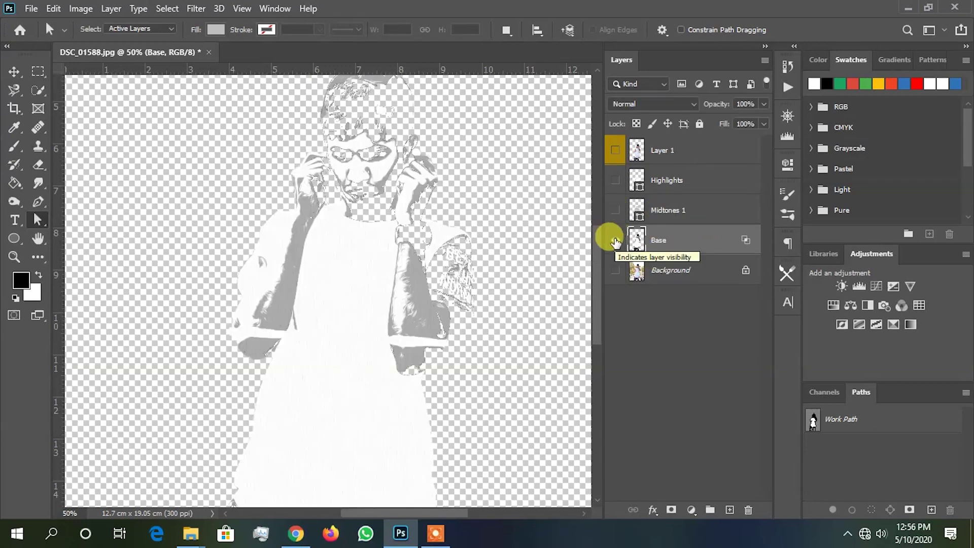
Step: Set the Base layer's Blend If dark threshold for This Layer to 67
double_click(710, 247)
drag(668, 331, 627, 330)
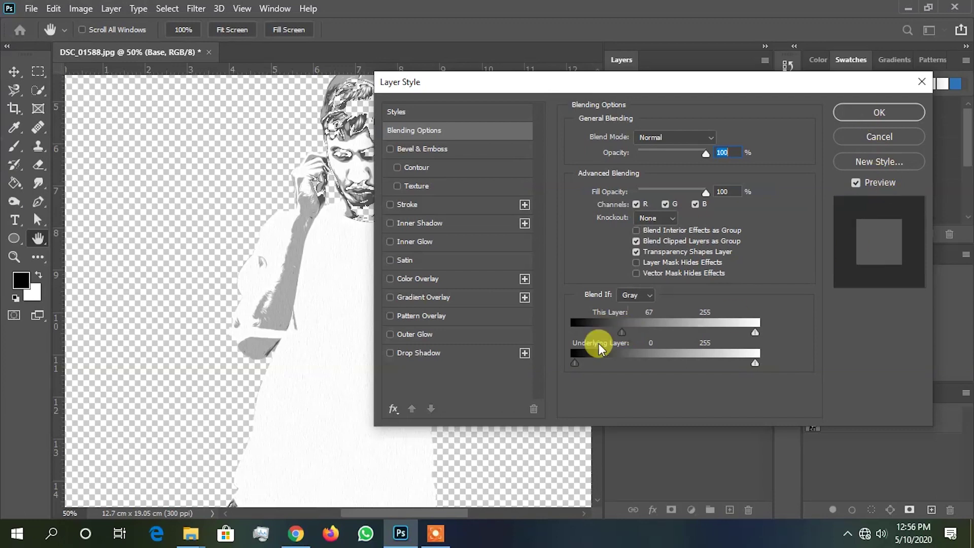
click(863, 113)
Step: Play the Midtones 2 action and show the Midtones 2, Midtones 1 and Highlights layers
click(787, 86)
click(680, 280)
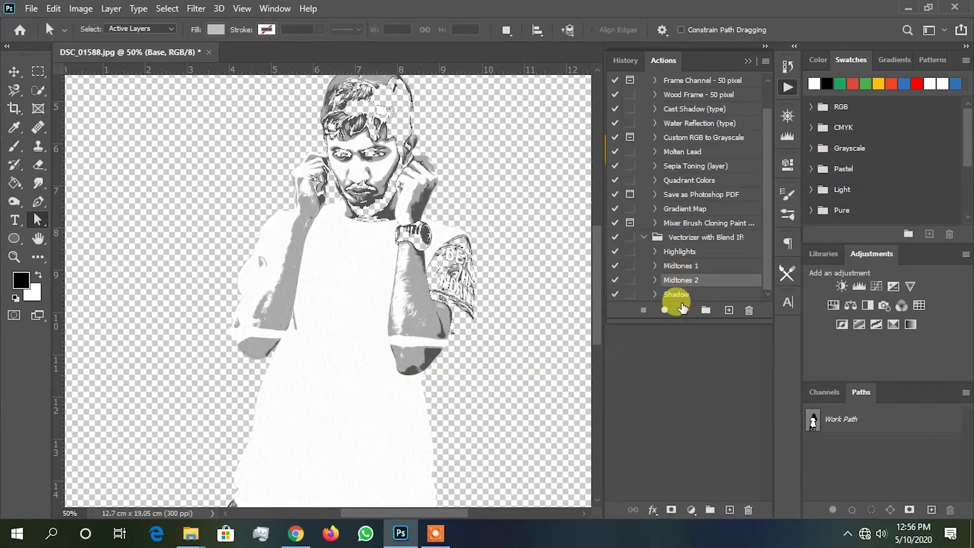
click(749, 66)
drag(615, 241, 627, 187)
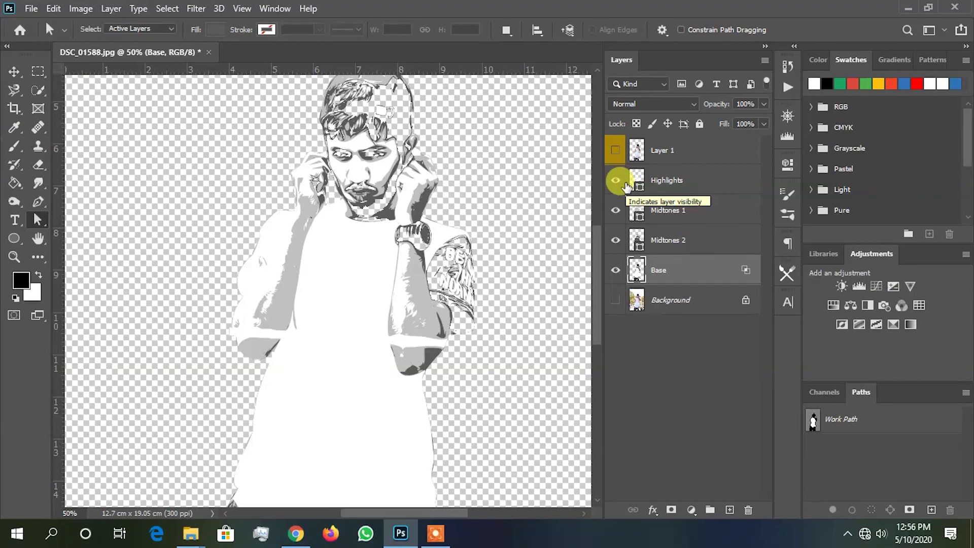
Step: Set the Base layer's Blend If dark threshold for This Layer to 0
double_click(707, 266)
drag(632, 350, 554, 324)
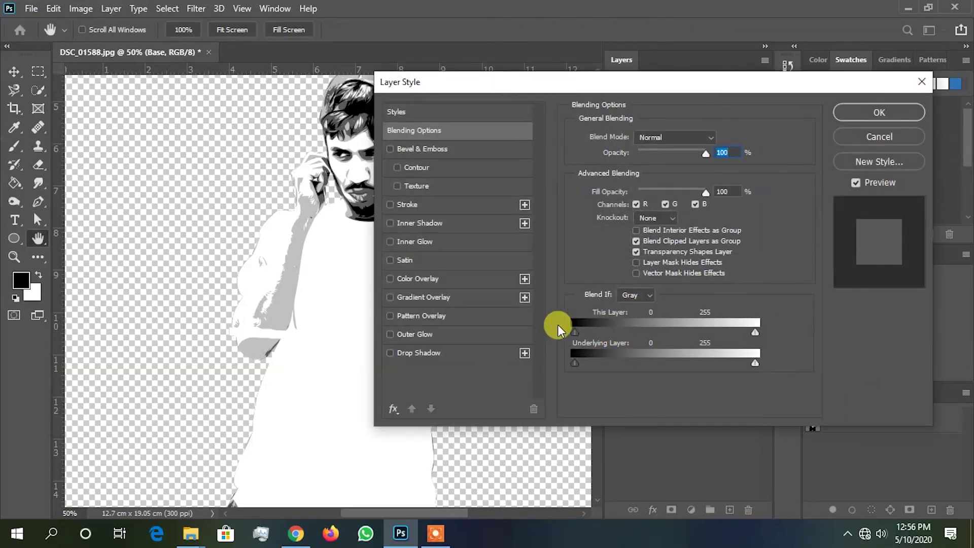
click(874, 112)
Step: Play the Shadow action on the Base layer and show the Shadows shape layer
click(787, 86)
click(680, 306)
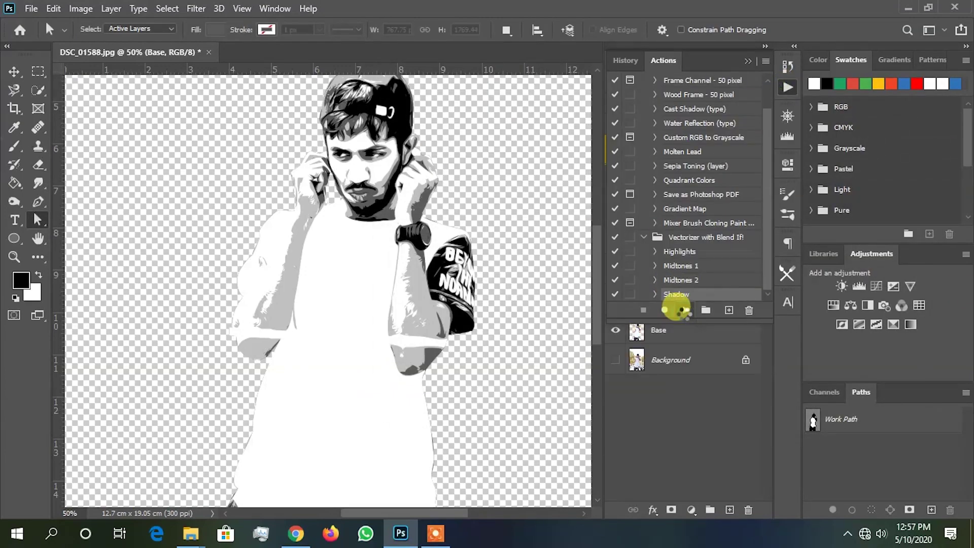
click(749, 63)
click(615, 270)
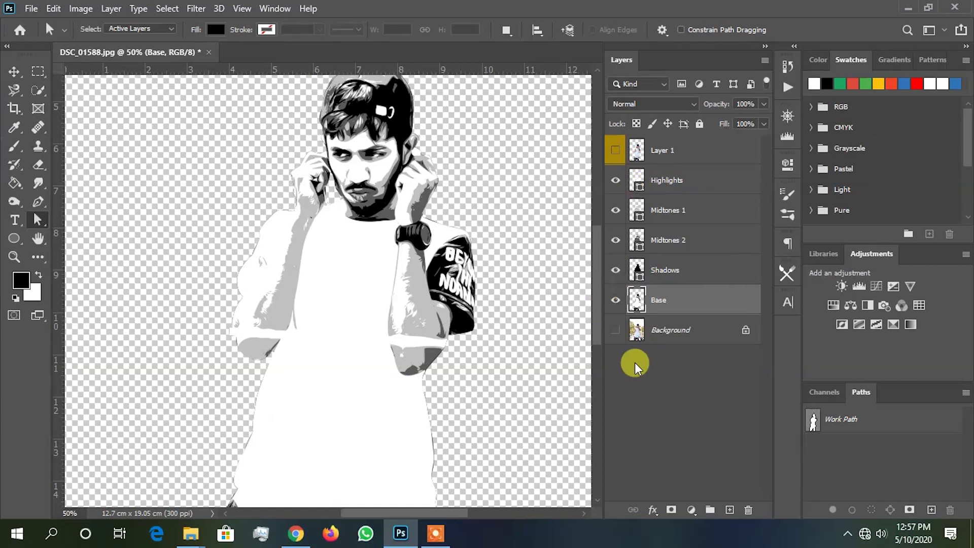
Step: Group the Base, Shadows, Midtones 2, Midtones 1 and Highlights layers as Vector Group
shift+click(702, 180)
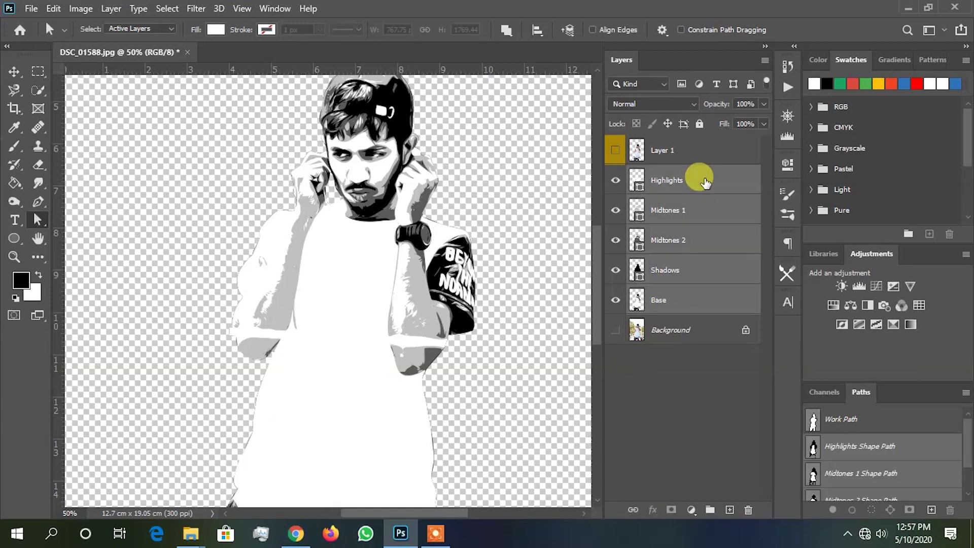
click(710, 509)
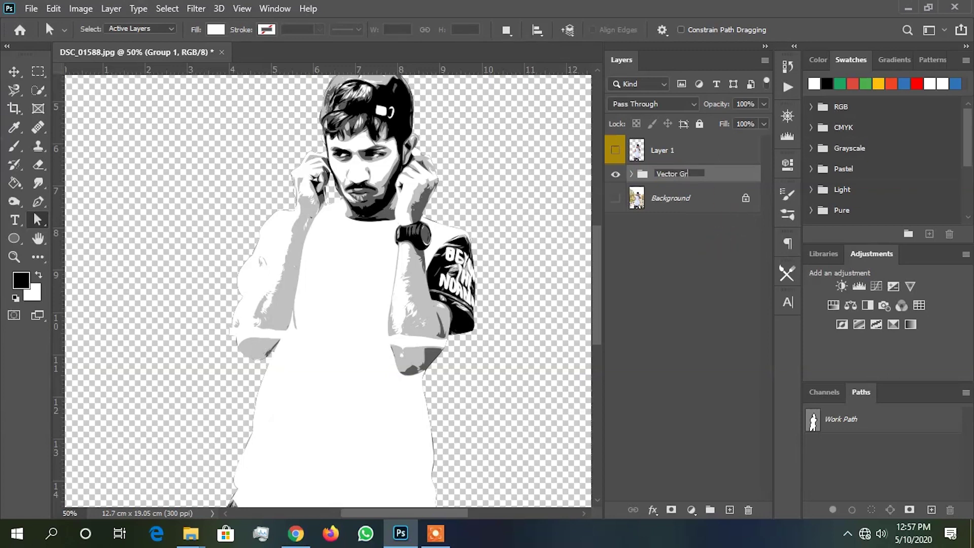
key(Return)
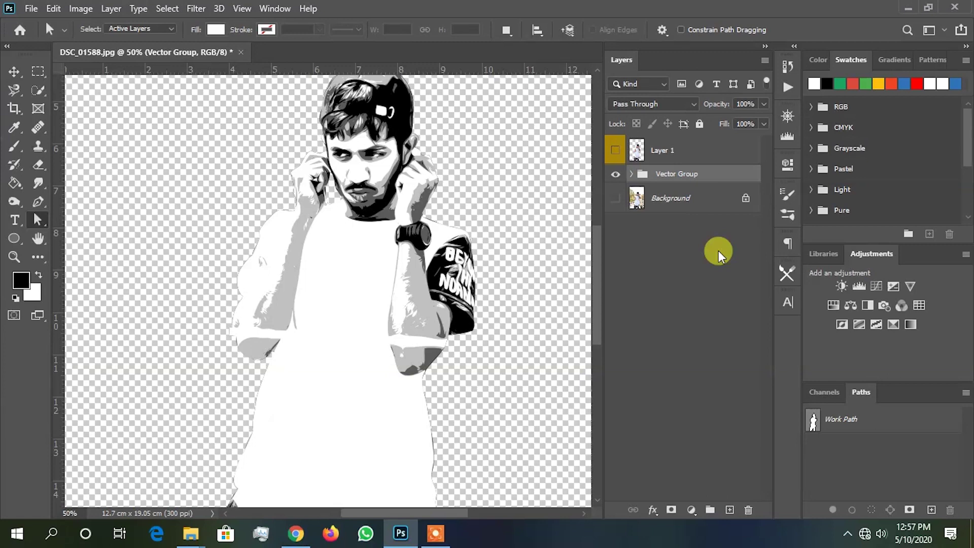
Step: Show the Background photo and toggle Vector Group's visibility to compare the vector portrait with the original
click(615, 173)
click(615, 198)
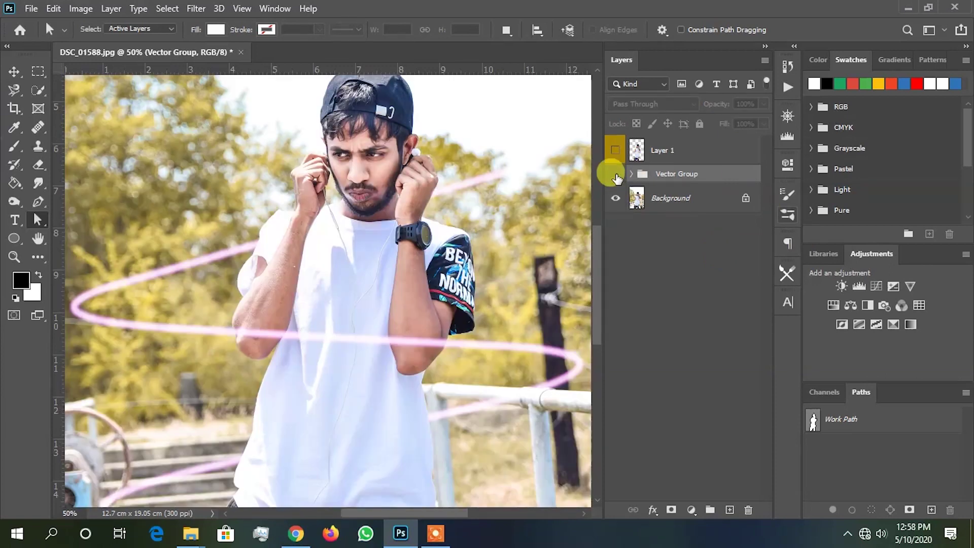
click(616, 174)
Step: Move the Base layer out of Vector Group and delete it, leaving the group hidden and expanded
click(631, 174)
drag(685, 317, 678, 216)
click(631, 204)
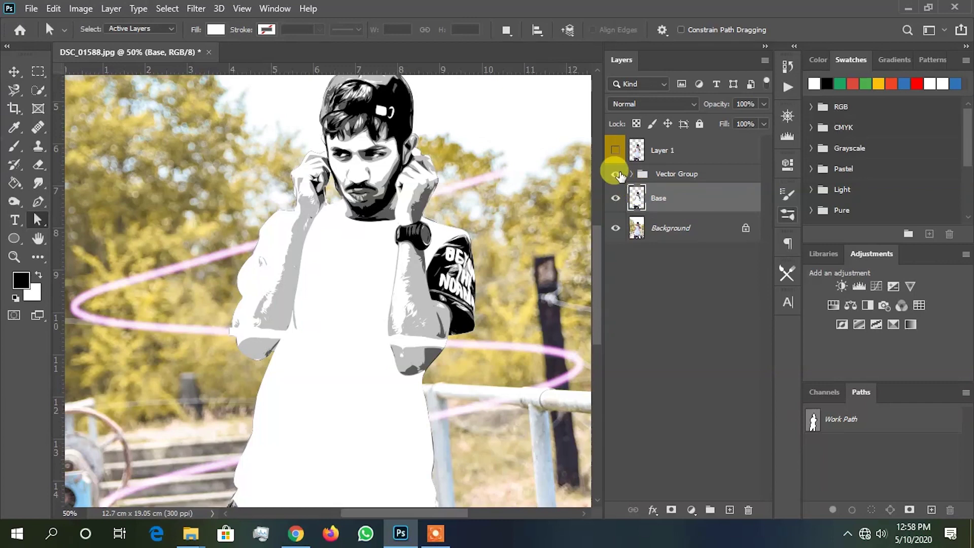
click(617, 174)
key(Delete)
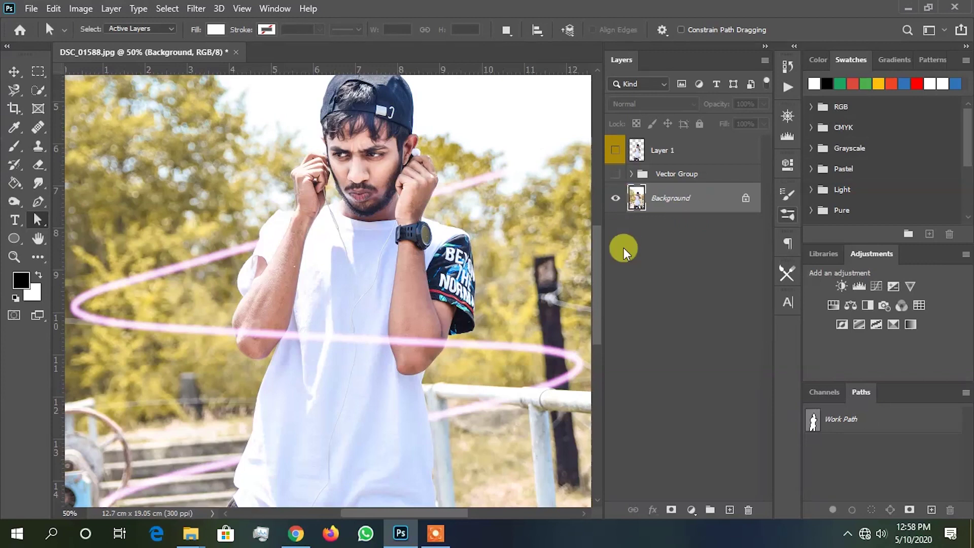
click(631, 161)
click(631, 174)
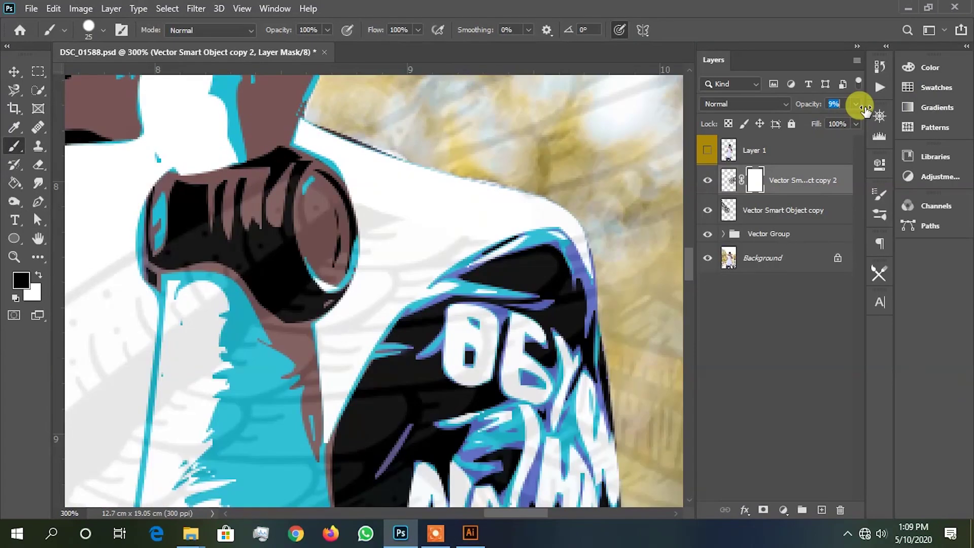
Step: With Vector Smart Object copy 2 at 35% opacity, mask the wing along the shoulder and printed sleeve's outer edge using a 15 px brush
key(ctrl+plus)
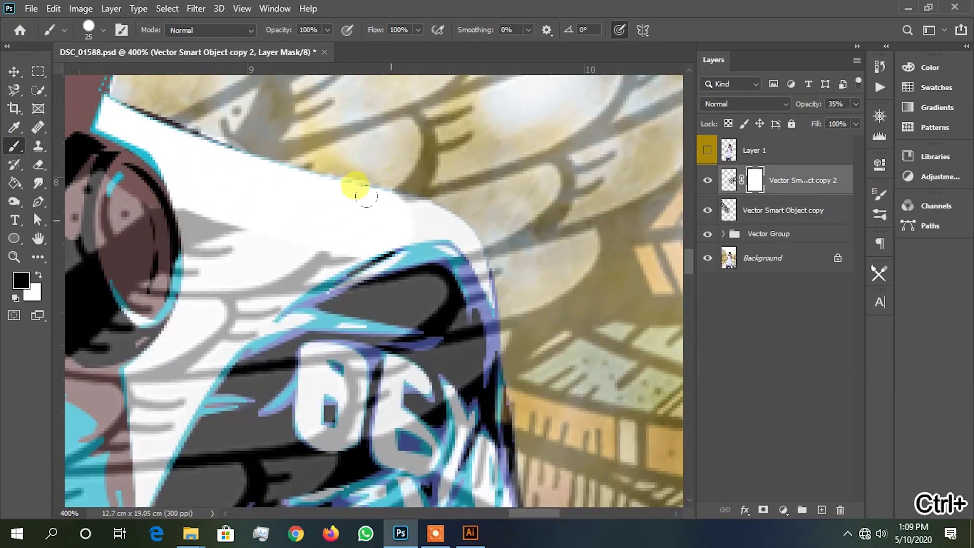
key(bracketleft)
key(bracketleft)
mouse_move(390, 205)
mouse_down()
mouse_move(455, 251)
mouse_move(463, 294)
mouse_up()
mouse_move(472, 329)
mouse_down()
mouse_move(466, 227)
mouse_move(473, 344)
mouse_up()
mouse_move(473, 344)
mouse_down()
mouse_move(474, 232)
mouse_move(469, 297)
mouse_move(451, 221)
mouse_move(461, 309)
mouse_up()
drag(471, 361, 471, 259)
mouse_move(459, 325)
mouse_down()
mouse_move(474, 313)
mouse_move(494, 169)
mouse_up()
mouse_move(493, 171)
mouse_down()
mouse_move(470, 218)
mouse_move(467, 355)
mouse_move(430, 269)
mouse_move(433, 298)
mouse_move(405, 326)
mouse_move(252, 346)
mouse_move(363, 329)
mouse_move(414, 268)
mouse_up()
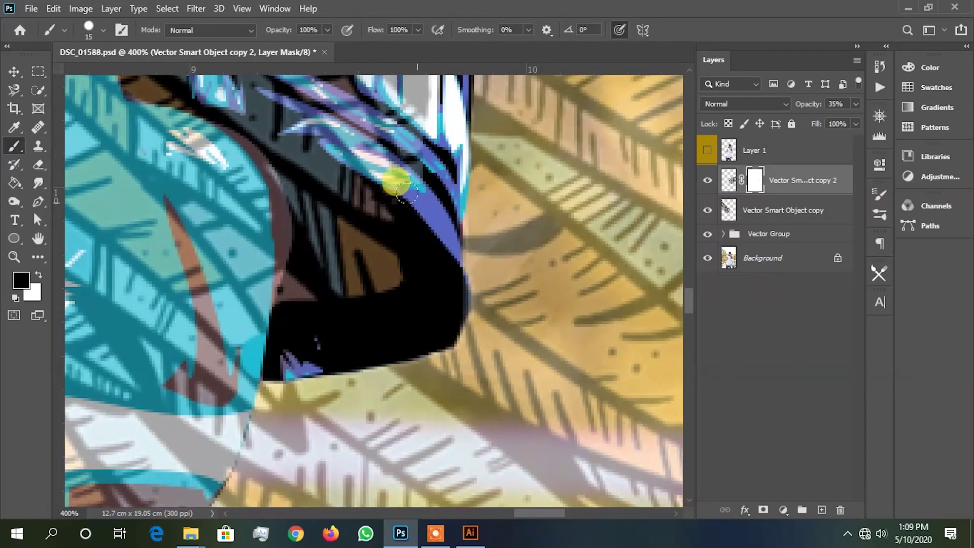
Step: Continue masking the wing along the printed sleeve's hem, the elbow and the adjoining side of the shirt
drag(326, 366, 425, 188)
mouse_move(349, 180)
mouse_down()
mouse_move(280, 307)
mouse_move(302, 350)
mouse_move(437, 237)
mouse_up()
mouse_move(425, 210)
mouse_down()
mouse_move(378, 231)
mouse_move(339, 274)
mouse_move(311, 308)
mouse_move(324, 327)
mouse_up()
mouse_move(331, 350)
mouse_down()
mouse_move(349, 260)
mouse_move(310, 242)
mouse_move(266, 283)
mouse_move(256, 337)
mouse_move(269, 235)
mouse_move(265, 261)
mouse_move(296, 347)
mouse_up()
mouse_move(301, 359)
mouse_down()
mouse_move(285, 230)
mouse_move(316, 397)
mouse_up()
drag(321, 453, 311, 289)
scroll(365, 333, down, 1)
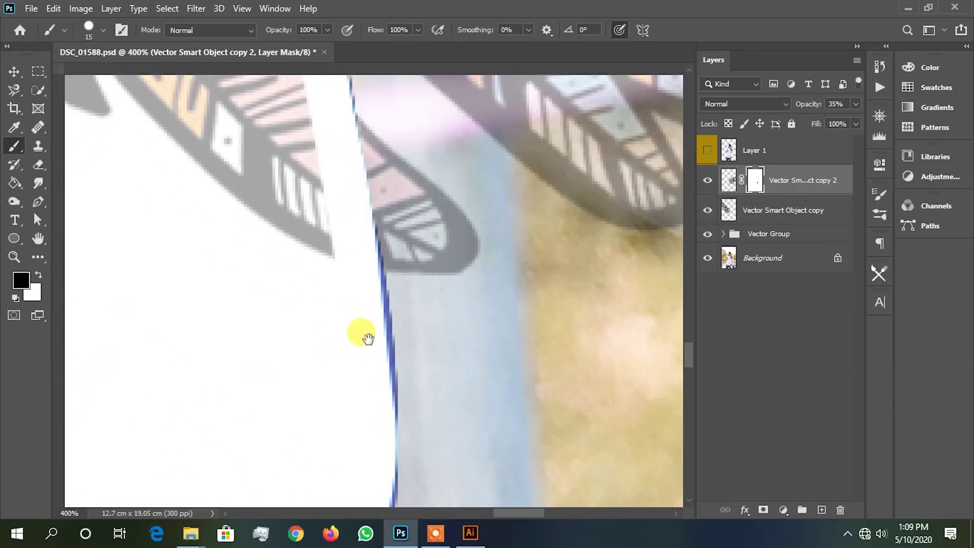
Step: Restore the opacity of Vector Smart Object copy 2 to 100%
key(ctrl+0)
drag(811, 108, 901, 118)
key(ctrl+plus)
key(ctrl+plus)
key(ctrl+plus)
key(ctrl+plus)
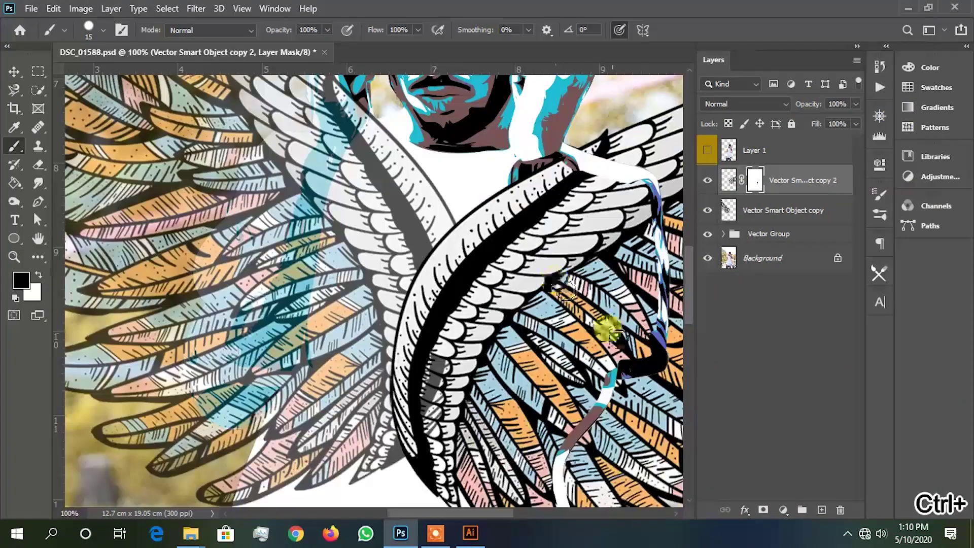
Step: Enlarge the brush to 80 px and mask out the rest of this wing covering the shirt, arm and printed sleeve
drag(607, 332, 345, 295)
key(bracketright)
key(bracketright)
key(bracketright)
key(bracketright)
key(bracketright)
key(bracketright)
key(bracketright)
key(bracketright)
key(bracketright)
key(bracketright)
mouse_move(200, 194)
mouse_down()
mouse_move(141, 287)
mouse_move(217, 398)
mouse_move(193, 152)
mouse_move(244, 122)
mouse_move(141, 388)
mouse_move(262, 344)
mouse_move(289, 298)
mouse_move(319, 276)
mouse_move(321, 138)
mouse_move(331, 192)
mouse_move(297, 181)
mouse_move(308, 207)
mouse_move(305, 244)
mouse_up()
mouse_move(238, 420)
mouse_down()
mouse_move(308, 311)
mouse_move(325, 383)
mouse_up()
key(ctrl+minus)
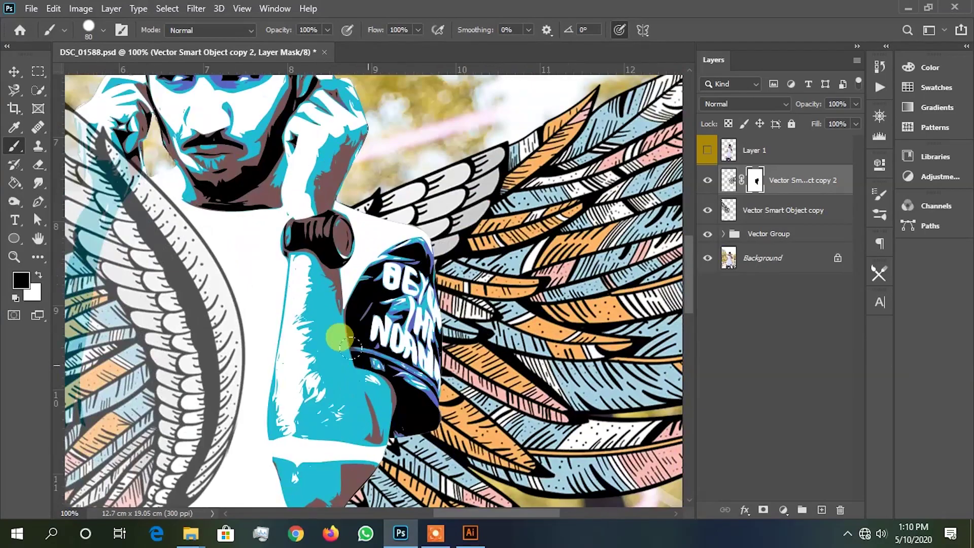
Step: Add a layer mask to Vector Smart Object copy and lower its opacity to 29%
key(ctrl+plus)
click(784, 210)
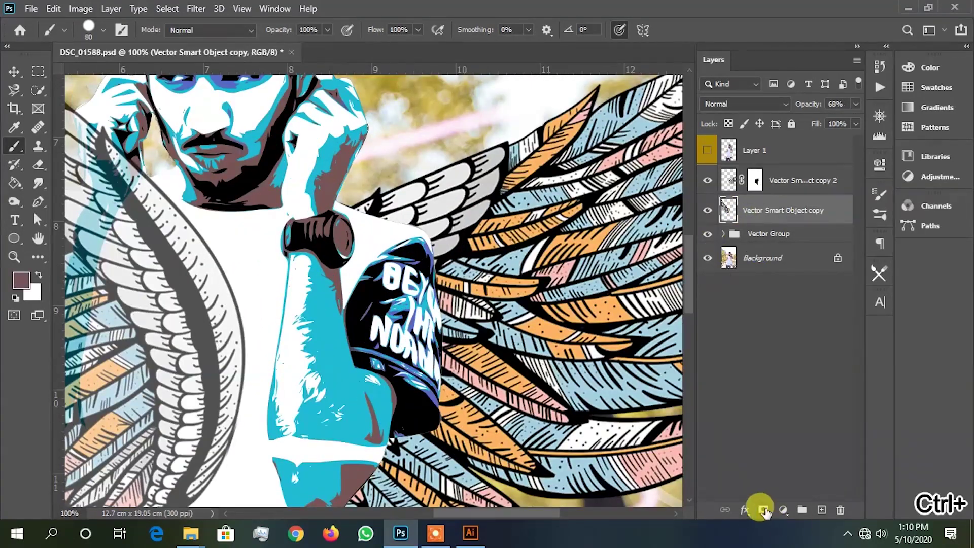
click(763, 510)
drag(114, 240, 478, 287)
key(ctrl+plus)
drag(808, 104, 782, 105)
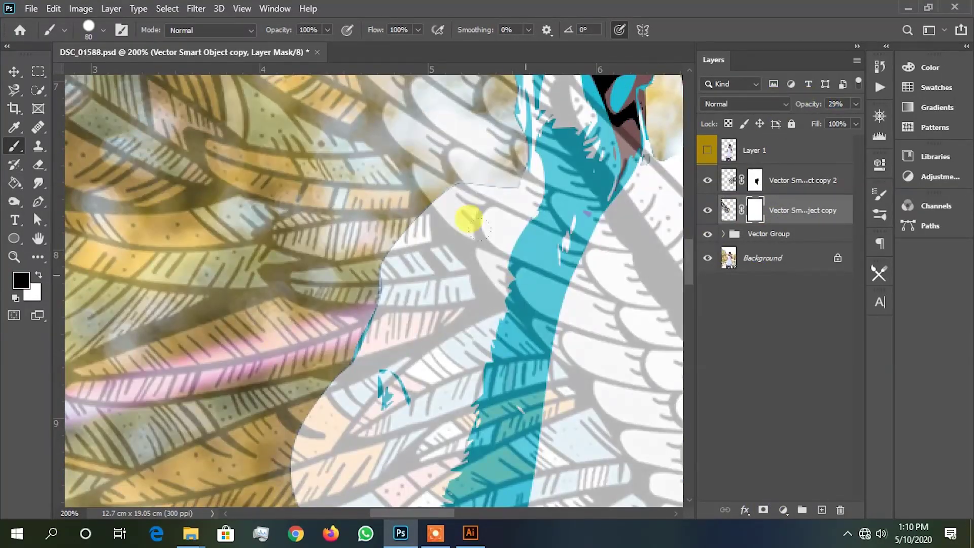
Step: Mask the other wing along the shoulder and upper edge of the plain white sleeve with a 20 px brush
key(ctrl+plus)
key(ctrl+plus)
drag(470, 187, 360, 335)
drag(533, 247, 414, 240)
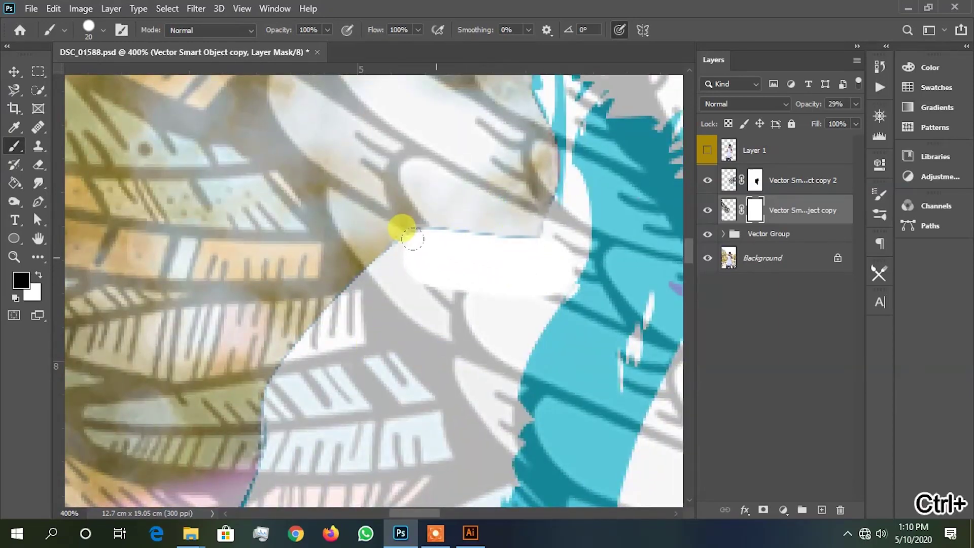
key(bracketleft)
key(bracketleft)
key(bracketleft)
mouse_move(301, 343)
mouse_down()
mouse_move(276, 391)
mouse_move(274, 431)
mouse_move(373, 254)
mouse_up()
mouse_move(318, 278)
mouse_down()
mouse_move(270, 400)
mouse_move(420, 229)
mouse_move(348, 284)
mouse_move(293, 378)
mouse_up()
drag(328, 374, 355, 158)
mouse_move(337, 172)
mouse_down()
mouse_move(316, 176)
mouse_move(311, 188)
mouse_move(322, 283)
mouse_move(337, 308)
mouse_up()
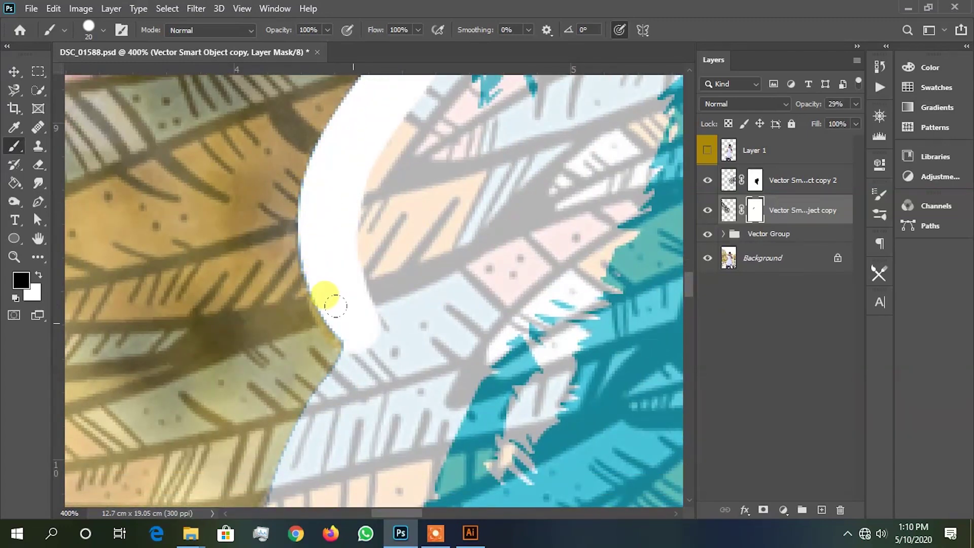
Step: Undo the last mask stroke and repaint the mask along the lower edge of the plain sleeve
key(ctrl+z)
mouse_move(317, 166)
mouse_down()
mouse_move(312, 232)
mouse_move(337, 290)
mouse_up()
mouse_move(349, 350)
mouse_down()
mouse_move(409, 159)
mouse_move(350, 260)
mouse_move(372, 305)
mouse_up()
drag(380, 309, 384, 281)
drag(352, 238, 336, 332)
drag(461, 361, 482, 248)
Step: Set Vector Smart Object copy's opacity to 27% and mask the wing towards the elbow with a resized brush
mouse_move(807, 105)
mouse_down()
mouse_move(789, 109)
mouse_move(806, 109)
mouse_up()
mouse_move(380, 235)
mouse_down()
mouse_move(360, 219)
mouse_move(359, 268)
mouse_move(353, 276)
mouse_move(333, 270)
mouse_move(331, 321)
mouse_move(403, 322)
mouse_move(350, 304)
mouse_move(345, 269)
mouse_move(393, 304)
mouse_move(394, 233)
mouse_up()
key(bracketleft)
key(bracketleft)
key(bracketleft)
key(bracketleft)
key(bracketleft)
key(bracketleft)
key(bracketright)
key(bracketright)
key(bracketright)
key(bracketright)
mouse_move(394, 332)
mouse_down()
mouse_move(400, 398)
mouse_move(398, 258)
mouse_up()
mouse_move(373, 246)
mouse_down()
mouse_move(426, 305)
mouse_move(482, 336)
mouse_move(518, 340)
mouse_up()
Step: Undo the last mask stroke and mask the wing around the elbow below the plain sleeve again
key(ctrl+z)
mouse_move(457, 324)
mouse_down()
mouse_move(476, 332)
mouse_move(568, 323)
mouse_up()
drag(530, 351, 439, 411)
mouse_move(484, 372)
mouse_down()
mouse_move(533, 324)
mouse_move(572, 331)
mouse_move(485, 370)
mouse_move(400, 366)
mouse_up()
Step: Enlarge the brush to 40 px and mask the wing along the side of the shirt below the elbow
key(bracketright)
key(bracketright)
key(bracketright)
key(bracketright)
key(bracketright)
key(bracketright)
key(bracketright)
mouse_move(334, 274)
mouse_down()
mouse_move(400, 277)
mouse_move(522, 254)
mouse_up()
mouse_move(551, 338)
mouse_down()
mouse_move(477, 276)
mouse_move(454, 369)
mouse_move(432, 393)
mouse_up()
drag(483, 488, 558, 264)
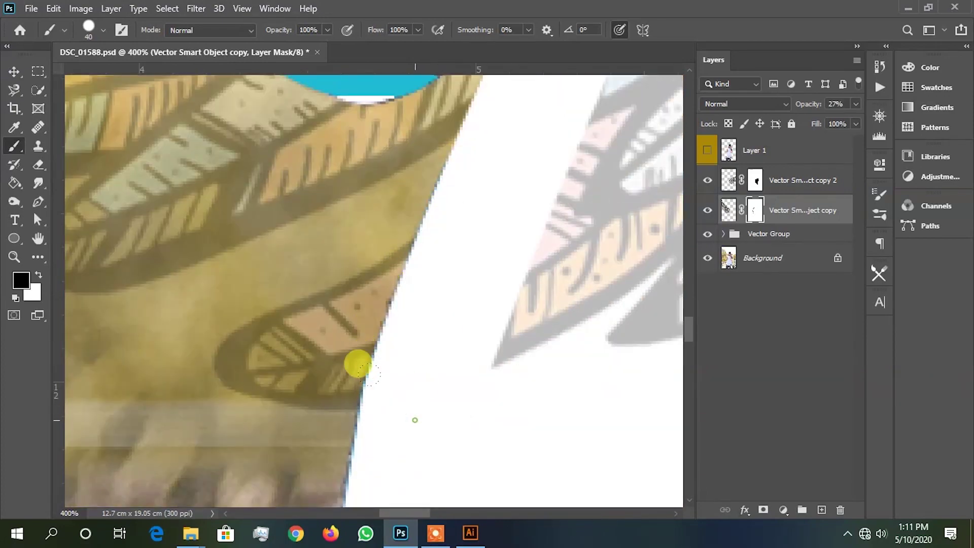
Step: Mask out the wing feathers covering the plain sleeve, the forearm and much of the shirt front
key(ctrl+minus)
mouse_move(314, 271)
mouse_down()
mouse_move(507, 358)
mouse_move(490, 241)
mouse_up()
drag(312, 247, 402, 399)
mouse_move(402, 399)
mouse_down()
mouse_move(353, 423)
mouse_move(311, 355)
mouse_move(390, 372)
mouse_move(384, 273)
mouse_move(487, 330)
mouse_move(468, 409)
mouse_up()
mouse_move(393, 344)
mouse_down()
mouse_move(356, 321)
mouse_move(381, 284)
mouse_move(522, 235)
mouse_move(463, 374)
mouse_move(406, 233)
mouse_move(561, 285)
mouse_move(420, 231)
mouse_move(431, 381)
mouse_move(473, 441)
mouse_move(578, 370)
mouse_up()
key(ctrl+minus)
key(ctrl+minus)
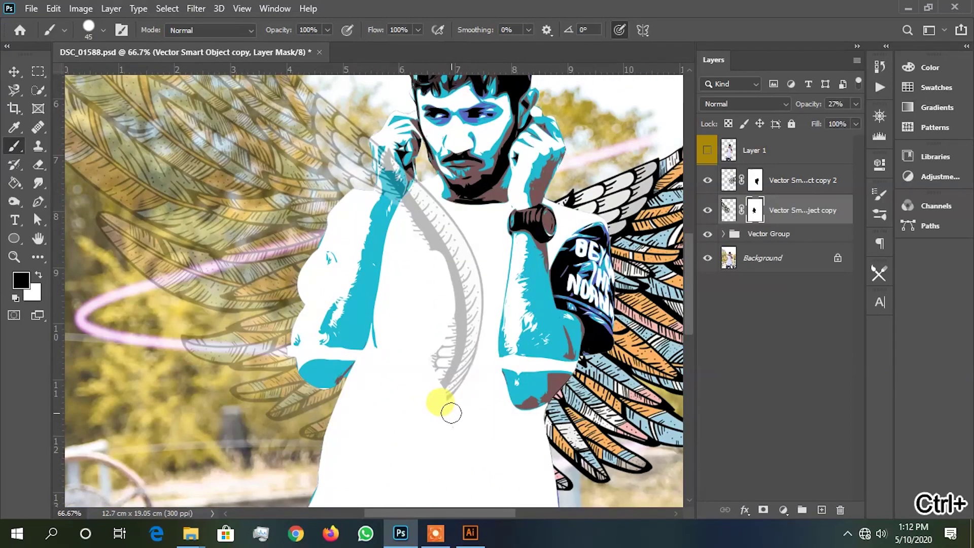
Step: Lower Vector Smart Object copy's opacity to 5% to expose the hand and wrist outline for masking
key(ctrl+plus)
key(ctrl+plus)
key(ctrl+plus)
key(ctrl+plus)
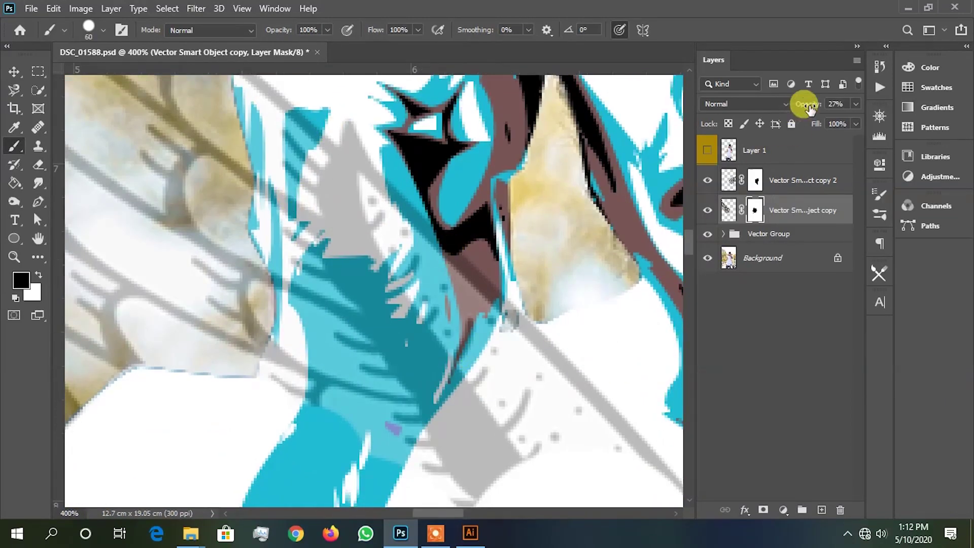
drag(809, 108, 774, 108)
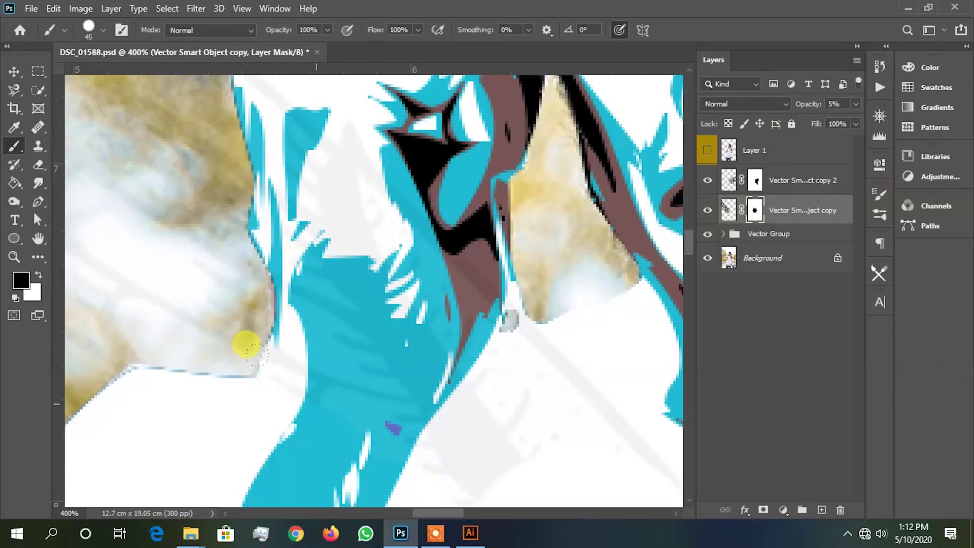
drag(294, 375, 304, 470)
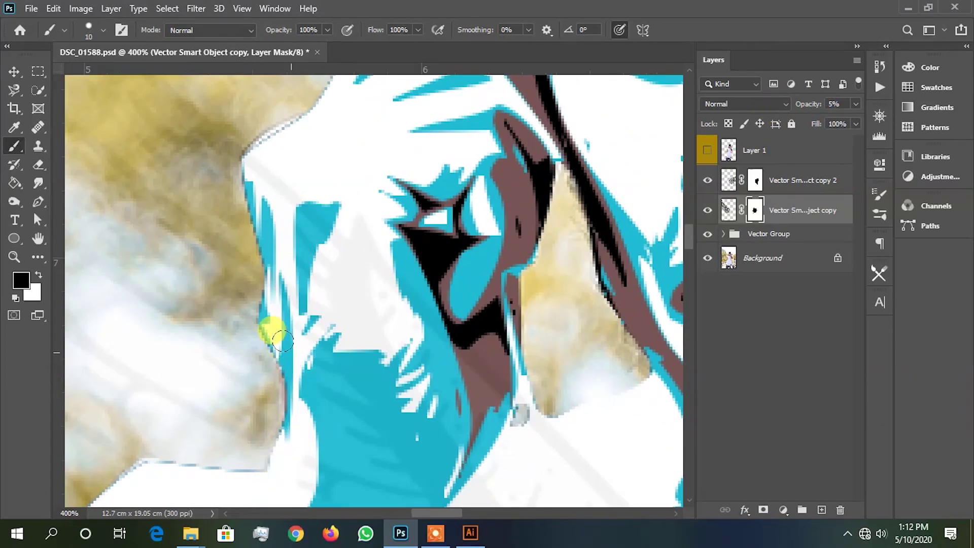
Step: Raise Vector Smart Object copy's opacity to 21% and mask the wing off the raised hand, wrist and forearm with a brush enlarged to 20 px
drag(802, 106, 815, 106)
drag(380, 238, 399, 324)
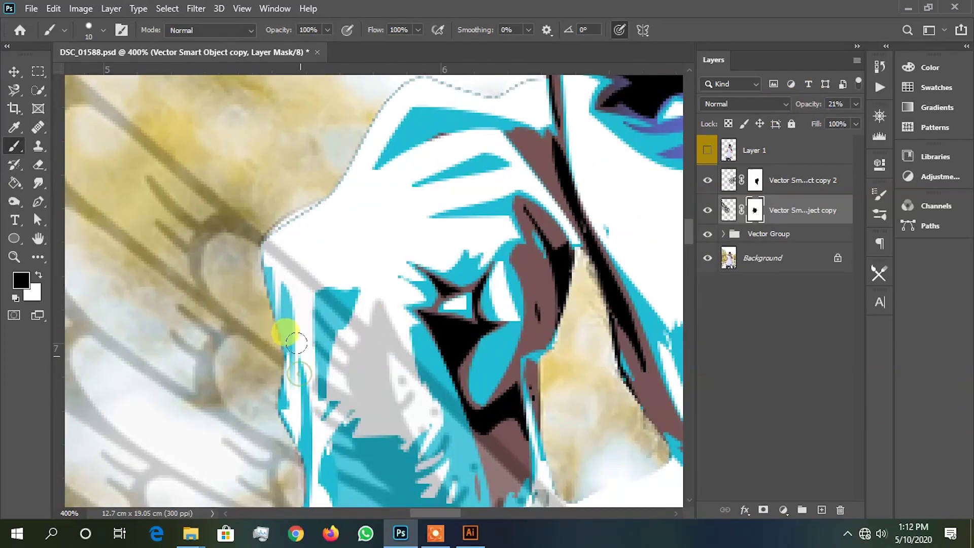
mouse_move(298, 234)
mouse_down()
mouse_move(330, 405)
mouse_move(351, 446)
mouse_up()
key(bracketright)
drag(368, 414, 357, 257)
mouse_move(378, 226)
mouse_down()
mouse_move(342, 200)
mouse_move(315, 401)
mouse_move(401, 202)
mouse_up()
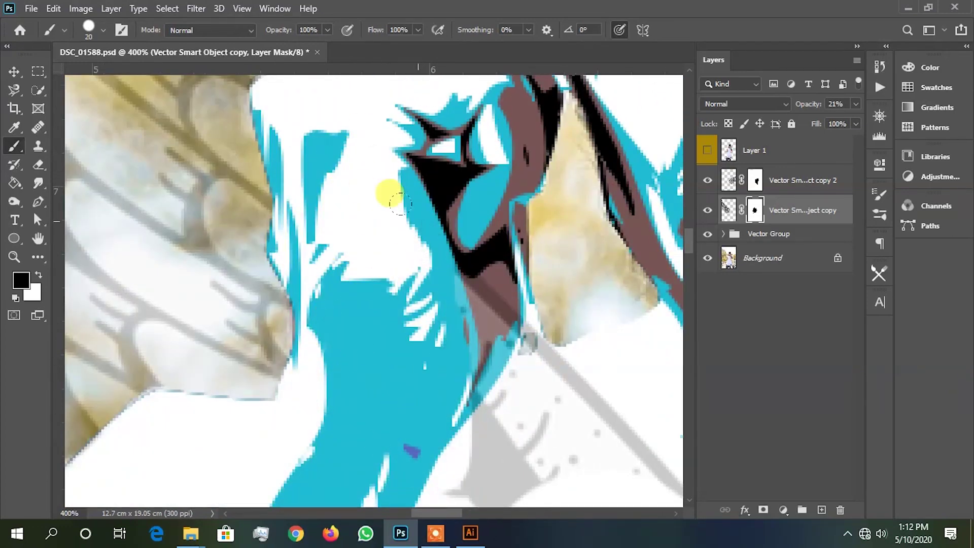
Step: Restore Vector Smart Object copy to 100% opacity and mask the remaining feathers over the arm and shirt with a 45 px brush
key(ctrl+minus)
key(ctrl+minus)
drag(806, 106, 966, 123)
key(bracketright)
key(bracketright)
key(bracketright)
key(bracketright)
mouse_move(396, 288)
mouse_down()
mouse_move(409, 362)
mouse_move(550, 421)
mouse_up()
drag(531, 320, 489, 132)
scroll(471, 298, down, 4)
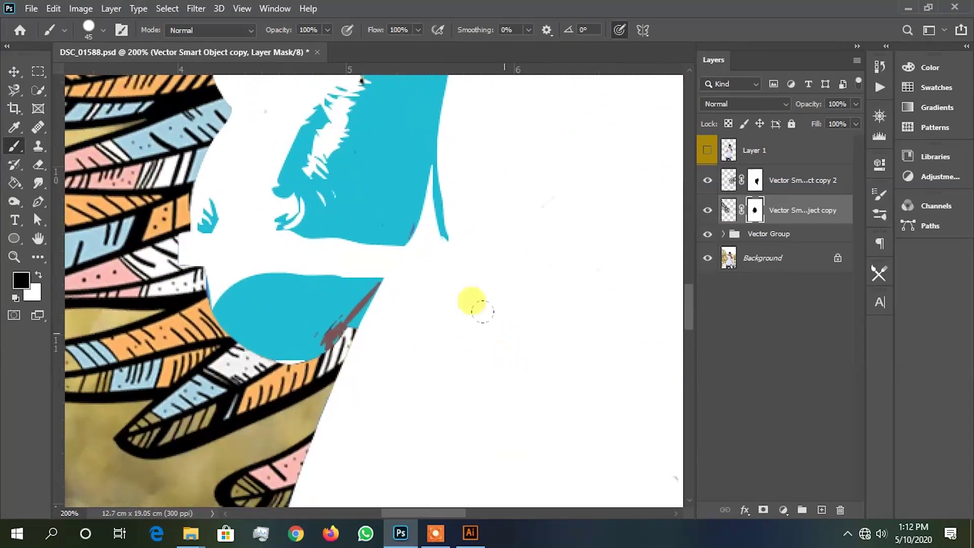
Step: Check the masked wings at full view by toggling both wing layers' visibility, and save the document
key(ctrl+0)
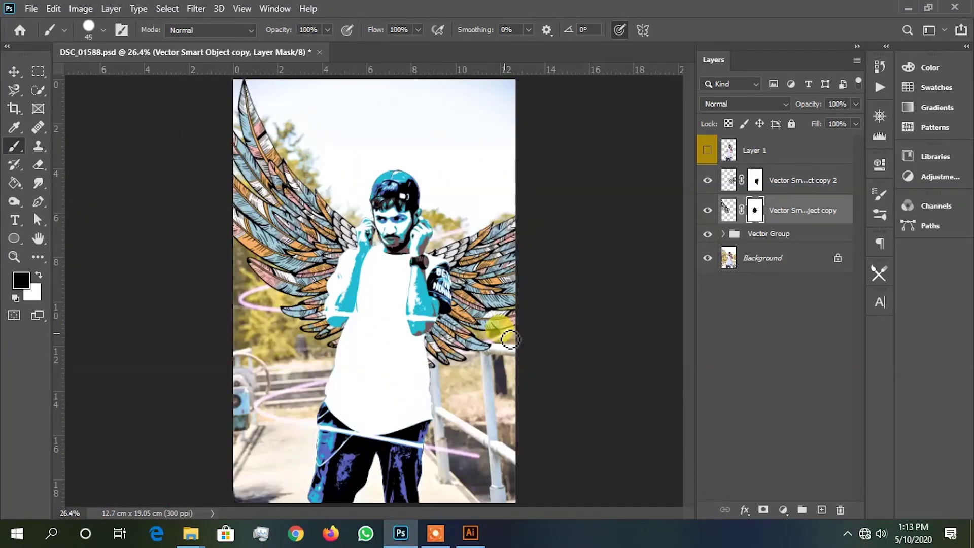
click(14, 71)
key(ctrl+plus)
key(ctrl+plus)
key(ctrl+minus)
key(ctrl+minus)
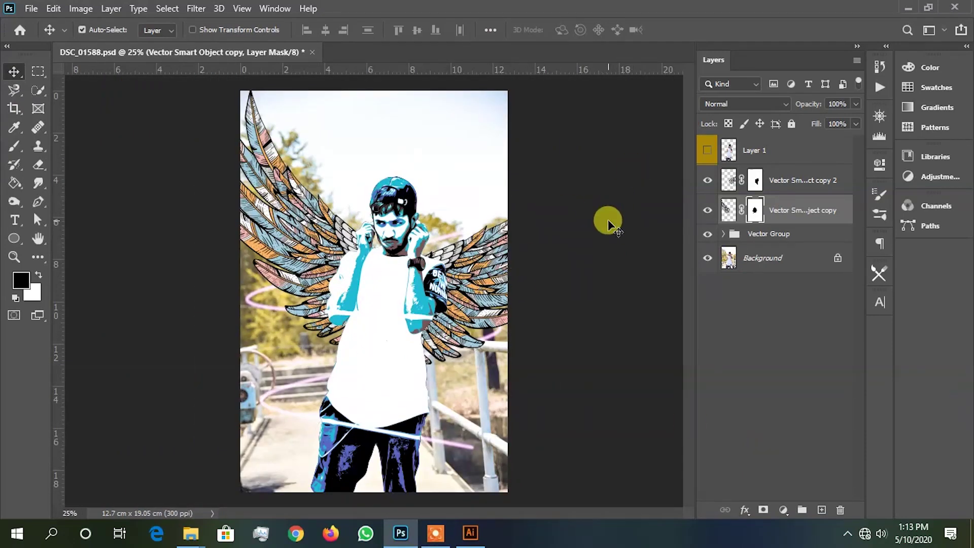
drag(704, 209, 704, 183)
key(ctrl+s)
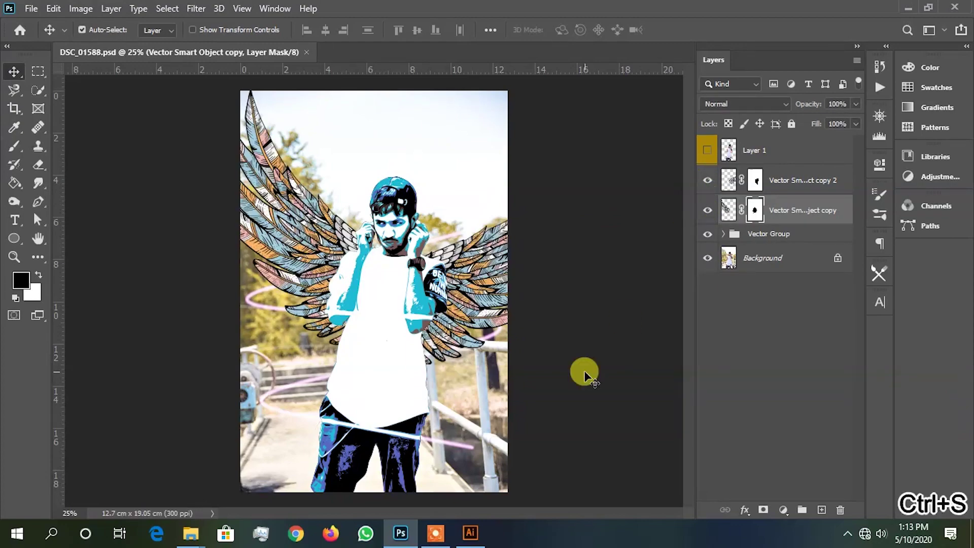
Step: Place the blue neon triangle at 56.15% scale over the man's chest and arm
key(ctrl+plus)
key(ctrl+plus)
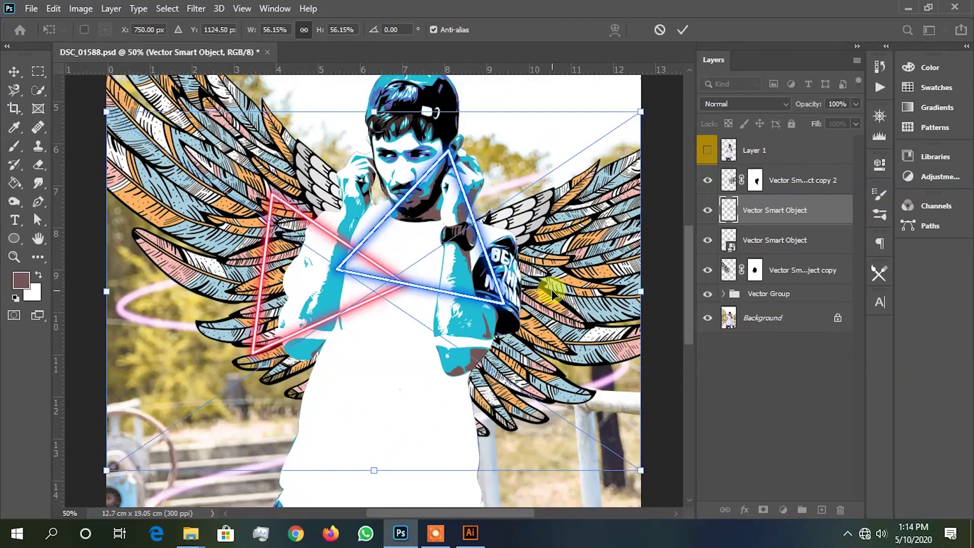
key(Return)
key(ctrl+minus)
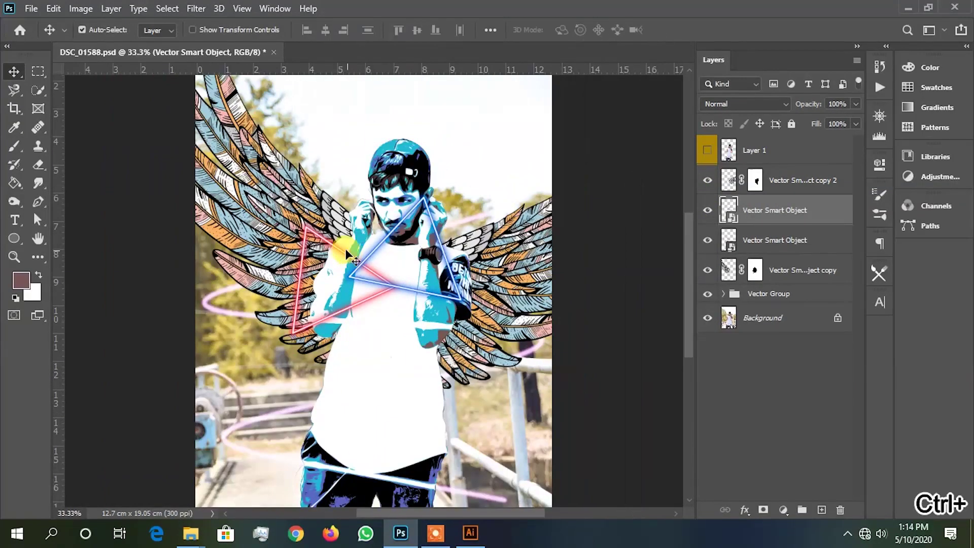
Step: Enlarge the red neon triangle and rasterize its layer
click(348, 251)
key(ctrl+t)
drag(370, 400, 364, 483)
key(Return)
right_click(824, 247)
click(727, 265)
Step: Enlarge the red triangle further around the man and lower its opacity to 79%
key(ctrl+t)
drag(419, 264, 516, 236)
key(Return)
mouse_move(807, 104)
mouse_down()
mouse_move(788, 105)
mouse_move(798, 110)
mouse_up()
Step: Rotate the red triangle about 24° clockwise so its base is level, and shift it to surround the man
key(ctrl+t)
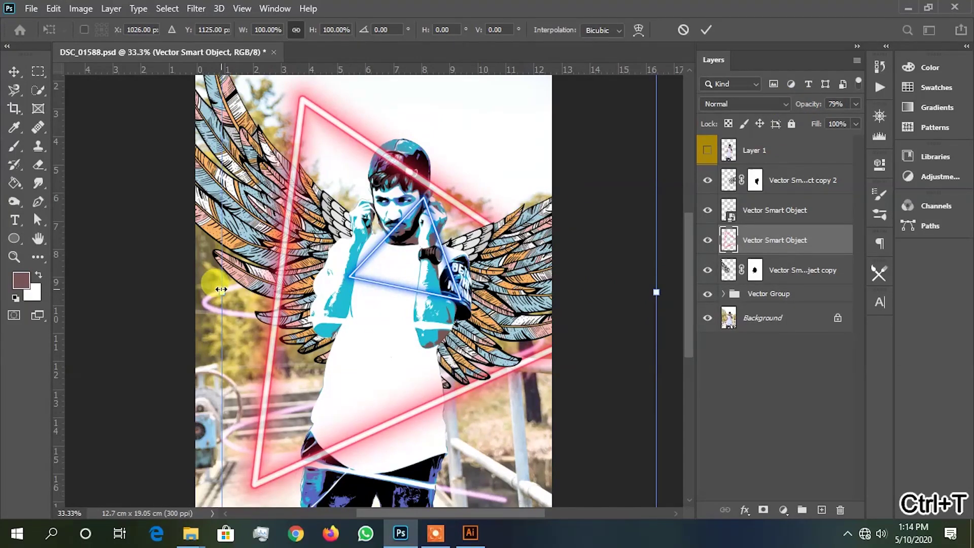
drag(630, 157, 662, 272)
drag(476, 184, 461, 193)
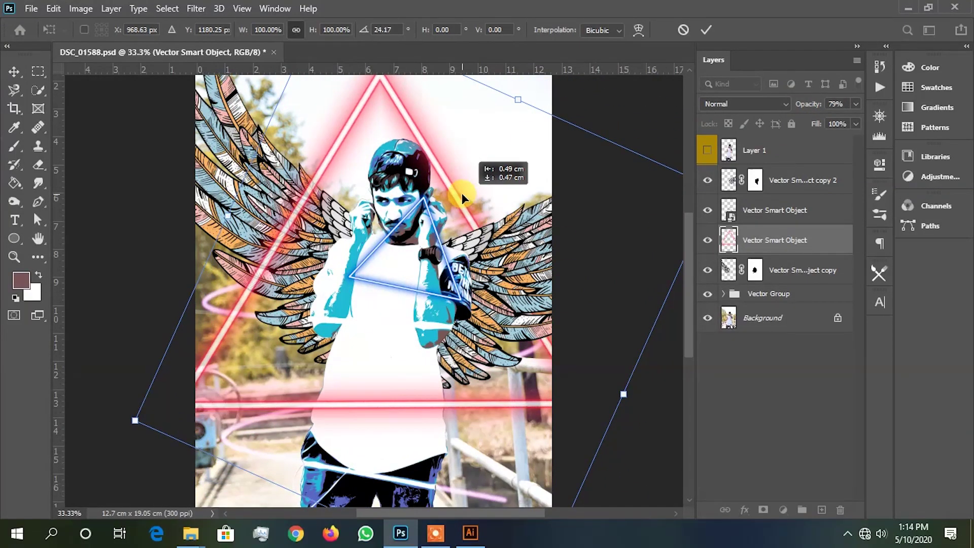
key(Escape)
Step: Scale the red triangle down, tilt it clockwise and reposition it so its apex sits above the man's cap
key(ctrl+t)
drag(138, 234, 196, 247)
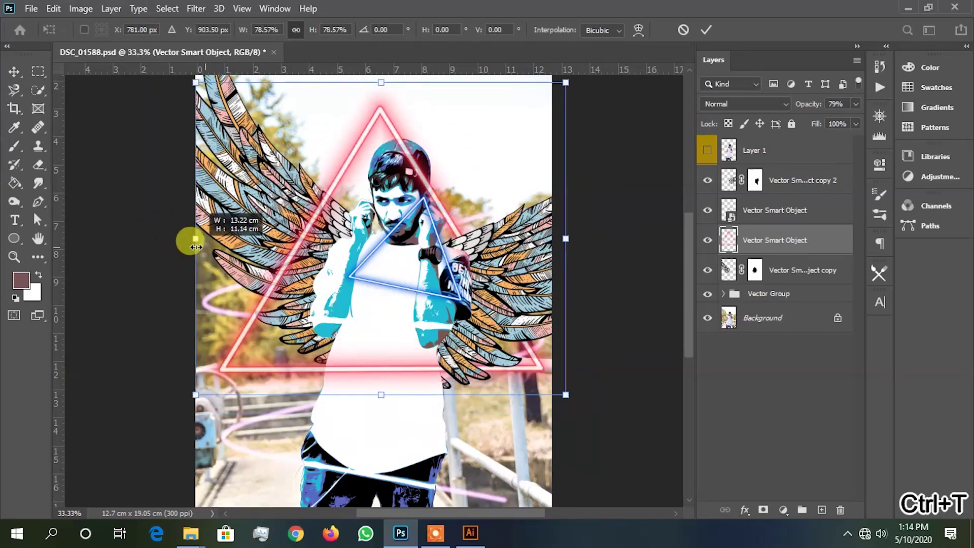
drag(663, 101, 684, 177)
drag(402, 139, 413, 126)
drag(552, 283, 570, 287)
key(Return)
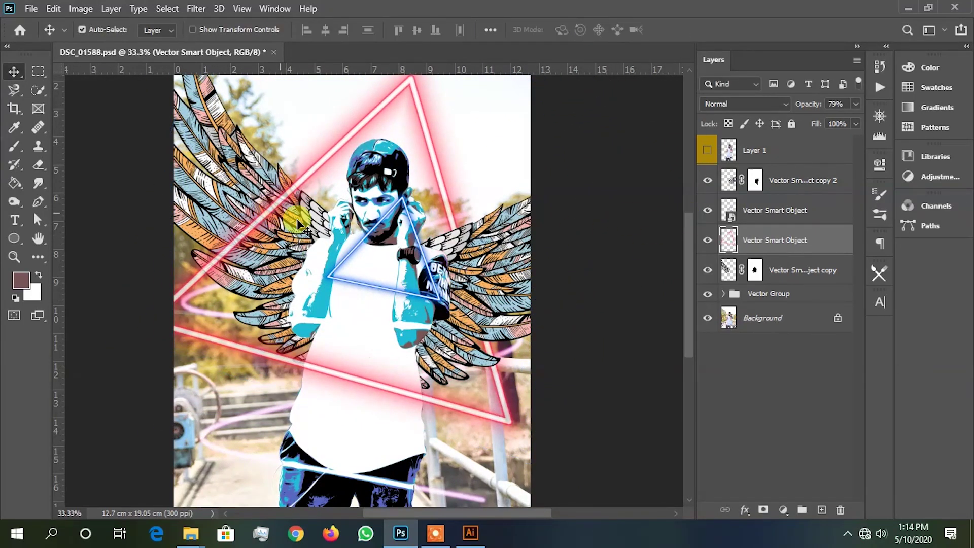
key(ctrl+t)
mouse_move(550, 243)
mouse_down()
mouse_move(555, 261)
mouse_move(559, 233)
mouse_up()
key(Return)
Step: Enlarge the blue triangle to about 329%, rotate it 2° and align it over the red triangle
click(771, 210)
key(ctrl+t)
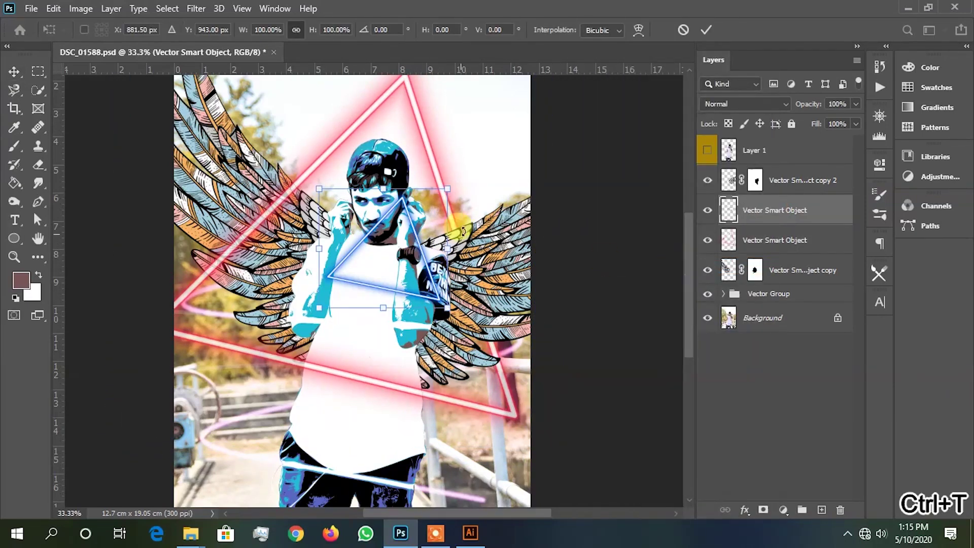
drag(463, 189, 583, 149)
drag(545, 251, 608, 245)
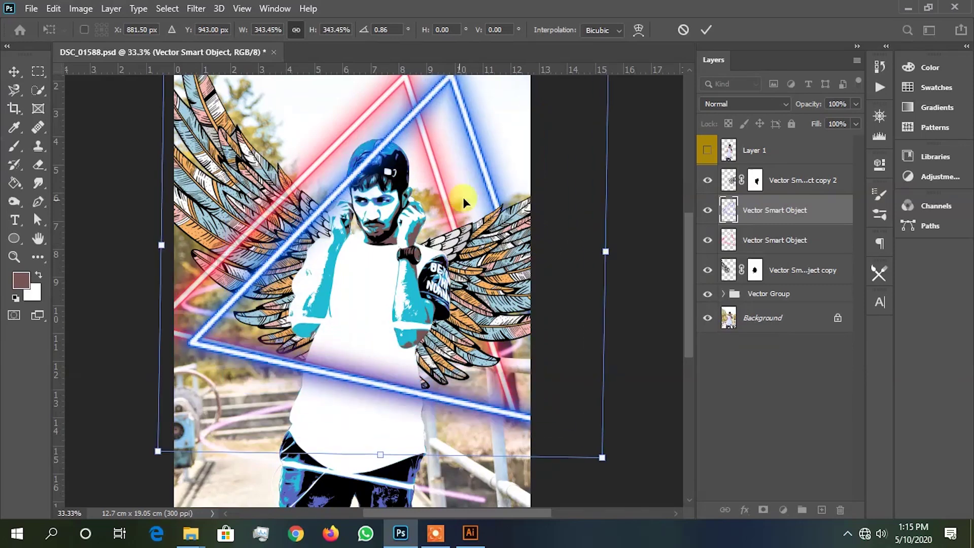
drag(491, 188, 448, 183)
drag(562, 245, 558, 246)
drag(565, 161, 576, 170)
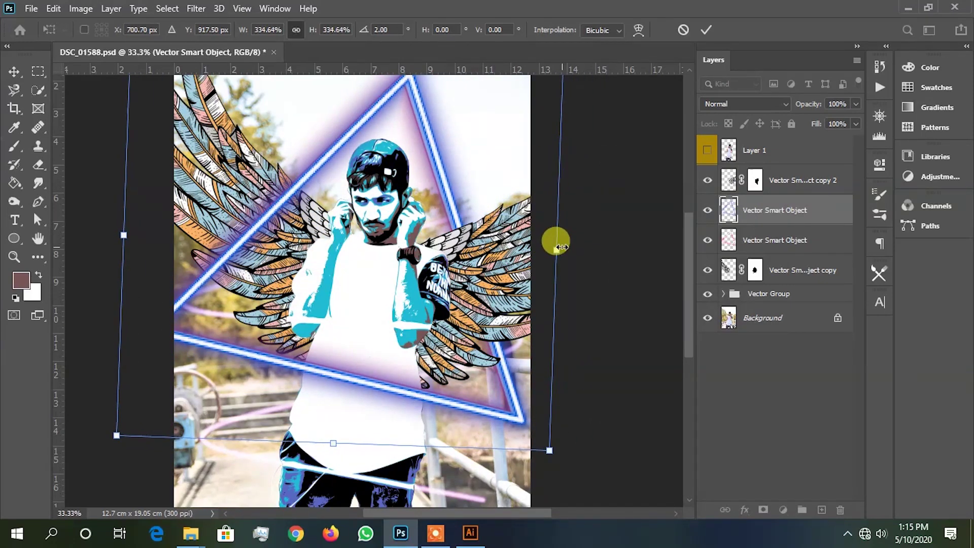
drag(558, 247, 551, 248)
drag(440, 199, 435, 199)
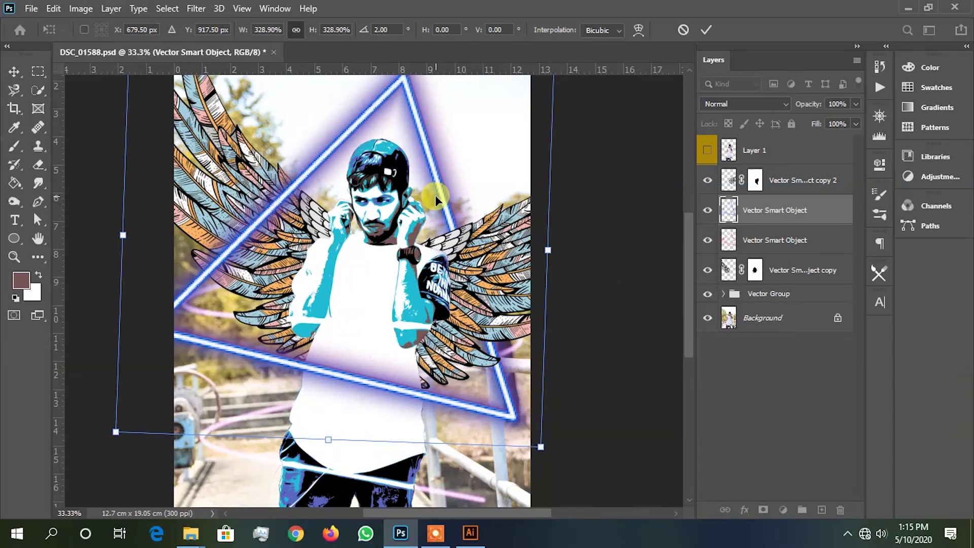
key(Return)
Step: Hide the red triangle layer and lower the blue triangle's opacity to 67%
click(707, 240)
drag(807, 104, 785, 111)
Step: Shift the blue triangle slightly sideways and rotate it a little counter-clockwise around the man
drag(511, 409, 518, 415)
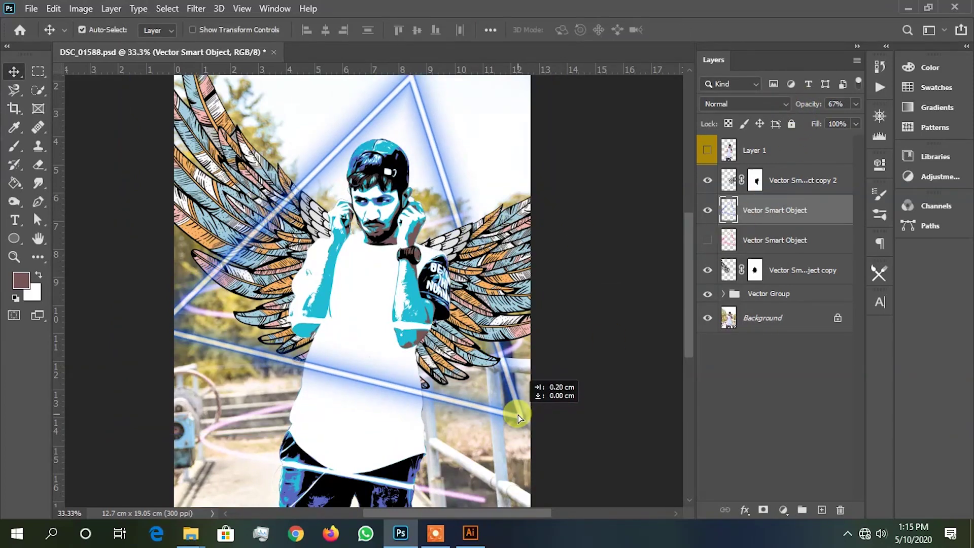
key(ctrl+t)
drag(587, 330, 604, 274)
key(Return)
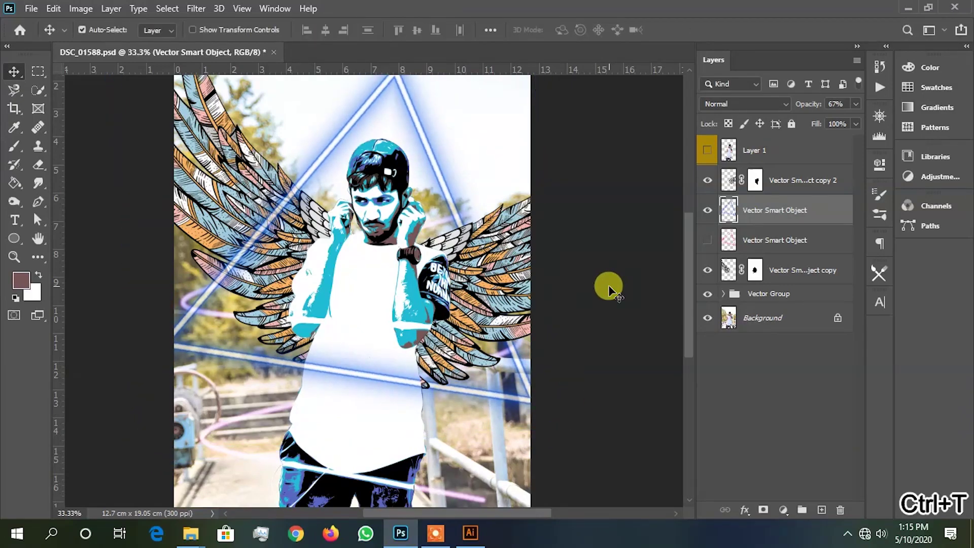
key(ctrl+0)
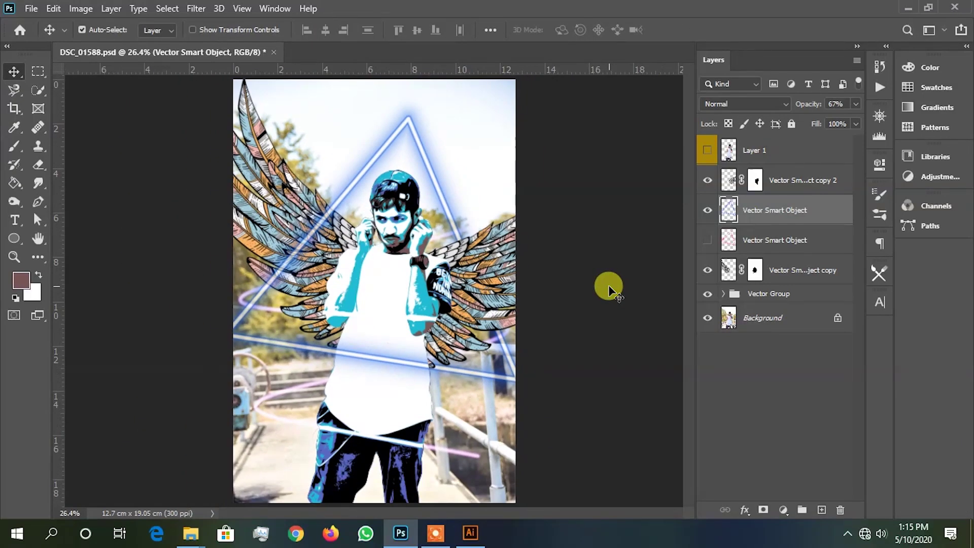
Step: Add a Multiply drop shadow to Vector Group with a -90° angle, 0 px distance and 38 px size
key(ctrl+plus)
key(ctrl+plus)
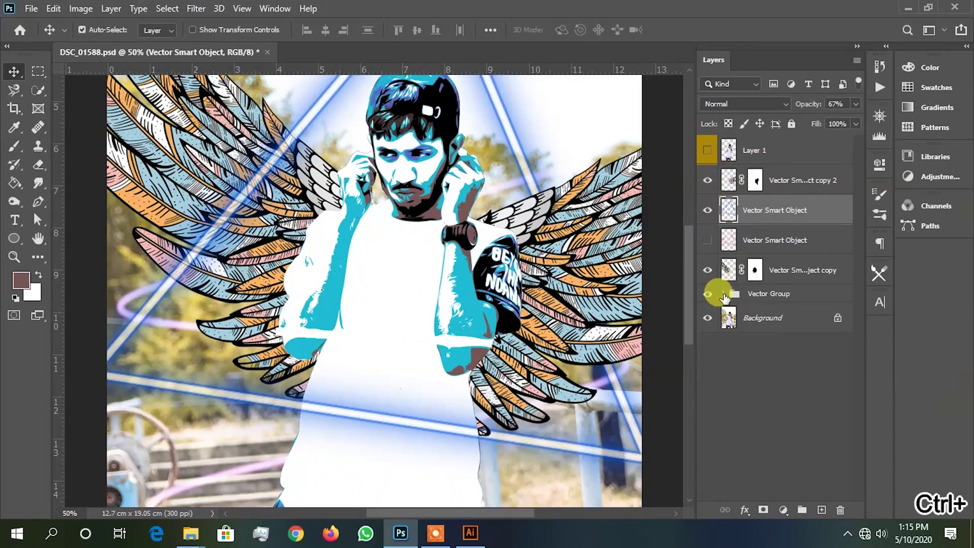
click(707, 294)
click(707, 293)
double_click(799, 295)
drag(497, 82, 666, 90)
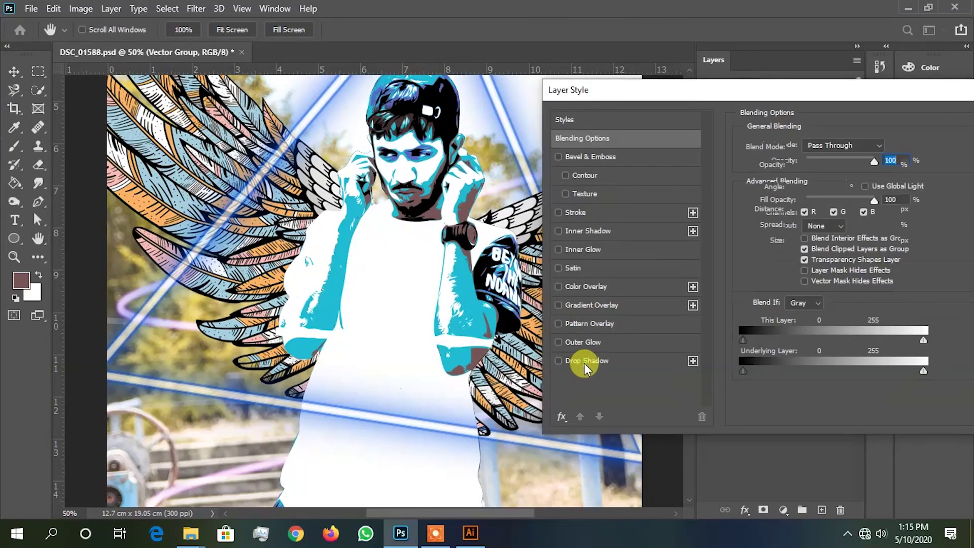
click(584, 363)
drag(819, 213, 753, 215)
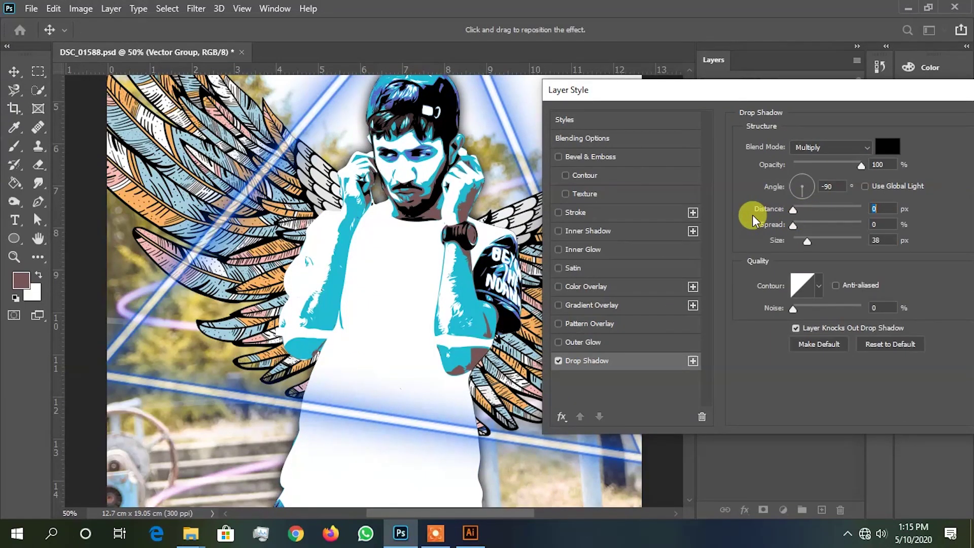
Step: Fine-tune the size, distance and opacity of Vector Group's drop shadow and apply the effect
mouse_move(807, 242)
mouse_down()
mouse_move(822, 245)
mouse_move(805, 247)
mouse_up()
mouse_move(794, 211)
mouse_down()
mouse_move(808, 212)
mouse_move(808, 228)
mouse_move(798, 209)
mouse_up()
drag(811, 165, 822, 166)
mouse_move(804, 242)
mouse_down()
mouse_move(787, 235)
mouse_move(817, 233)
mouse_up()
drag(821, 165, 807, 165)
key(Return)
Step: Move the blue triangle slightly down so its base crosses the shirt just below the wing tips
key(ctrl+0)
key(ctrl+plus)
key(ctrl+plus)
key(ctrl+plus)
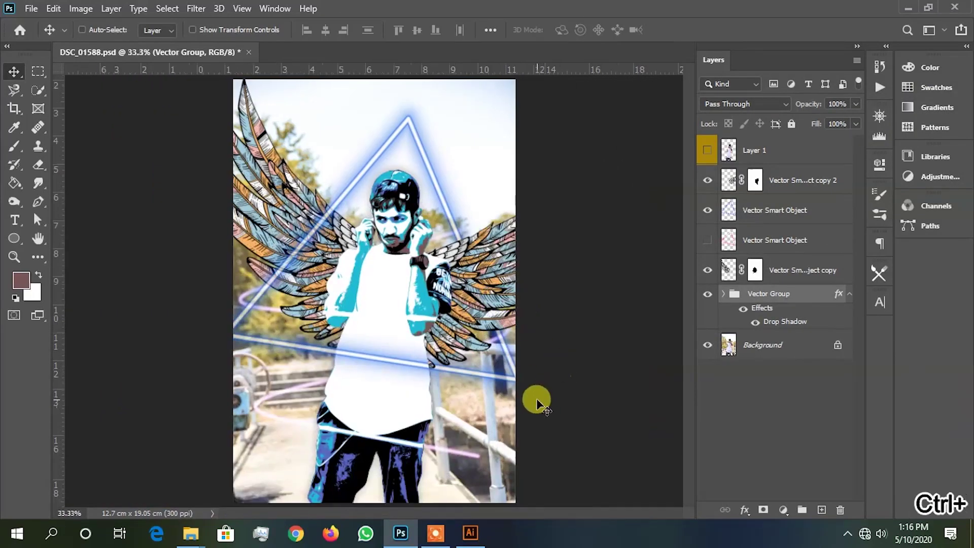
drag(512, 365, 519, 395)
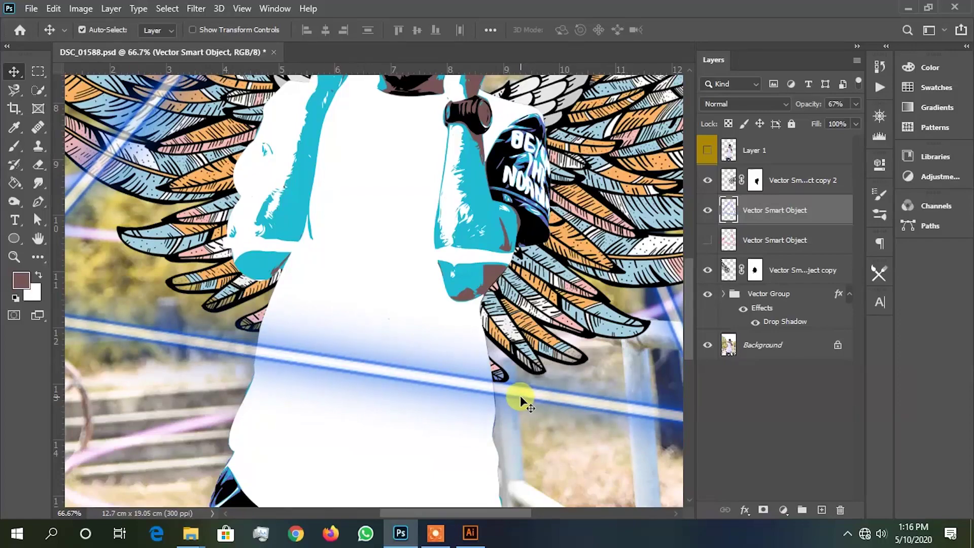
key(ctrl+0)
key(ctrl+plus)
key(ctrl+plus)
key(ctrl+plus)
key(ctrl+0)
Step: Export the artwork for the web as a medium-quality JPEG at quality 40, named 1
key(ctrl+alt+shift+s)
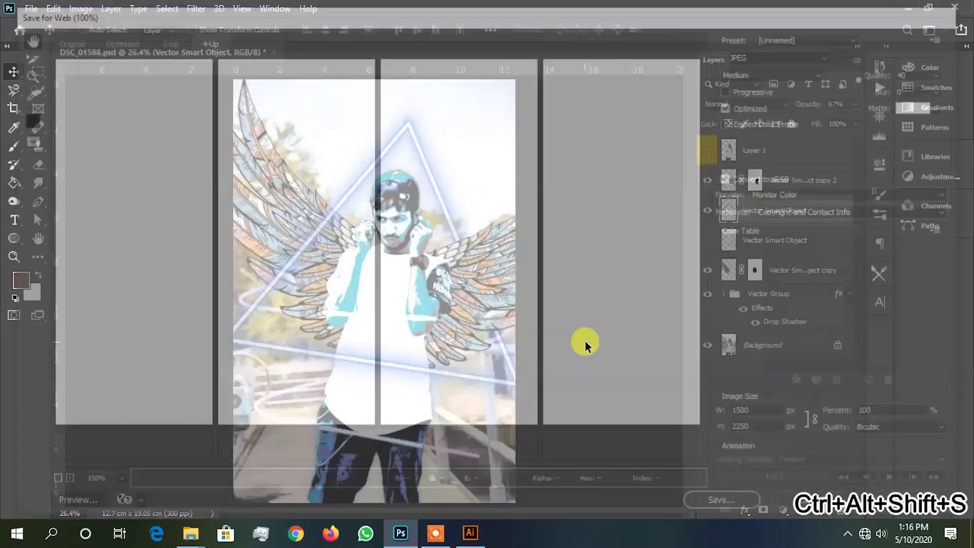
click(114, 483)
click(113, 469)
click(747, 505)
click(49, 137)
click(374, 286)
click(673, 294)
click(750, 507)
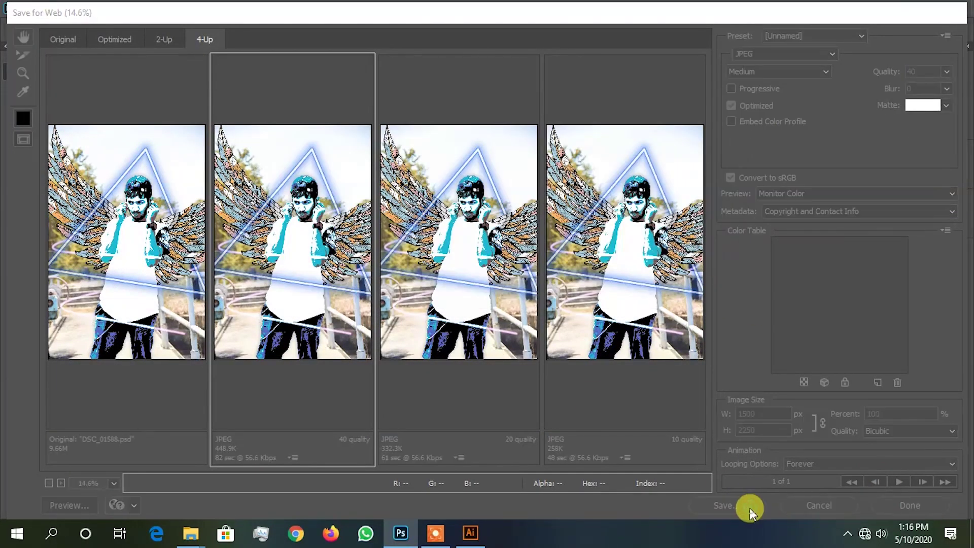
text(1)
key(Return)
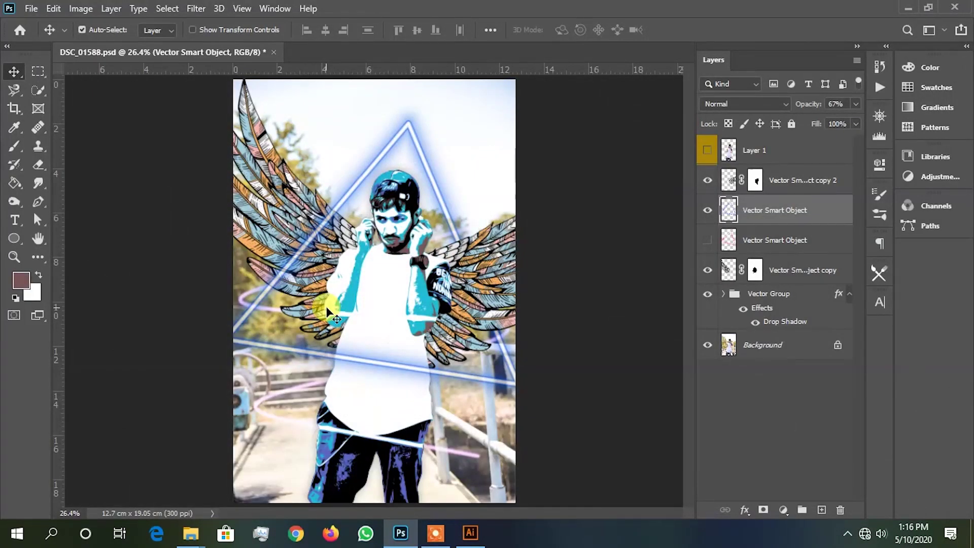
Step: Flatten the image, discarding the hidden layers
click(857, 60)
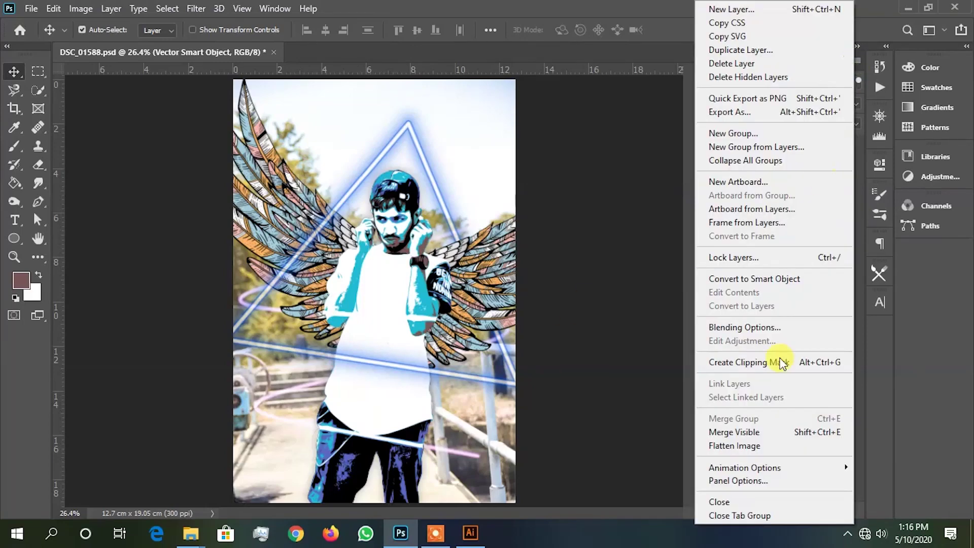
click(745, 446)
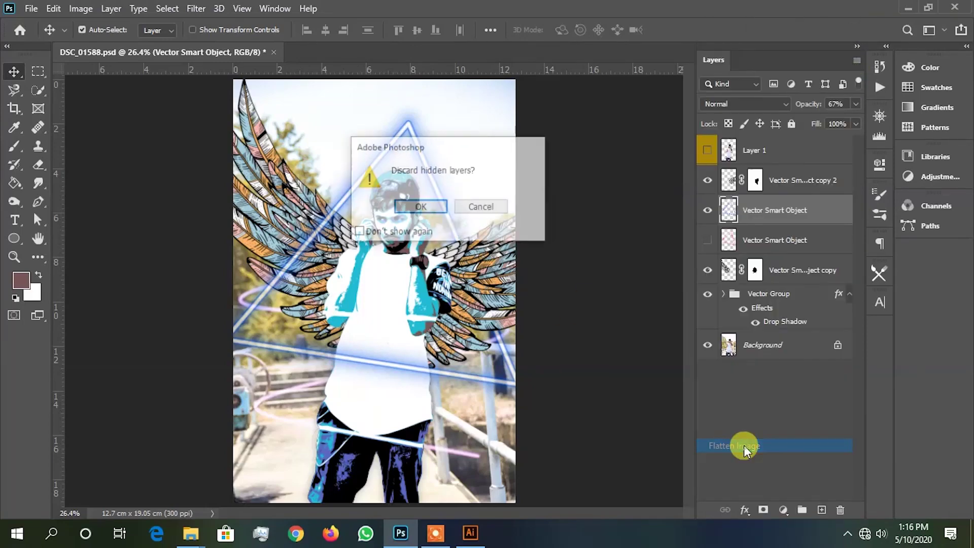
click(425, 208)
Step: Crop the image to 7.62 × 9.28 cm at 500 ppi, cutting off the man's legs
click(14, 109)
drag(374, 504, 381, 452)
key(Return)
click(14, 72)
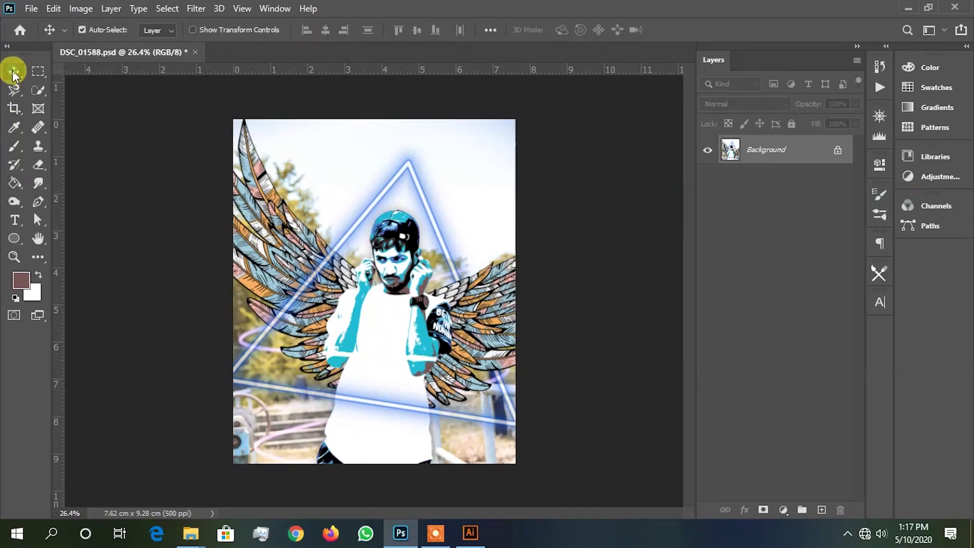
key(ctrl+0)
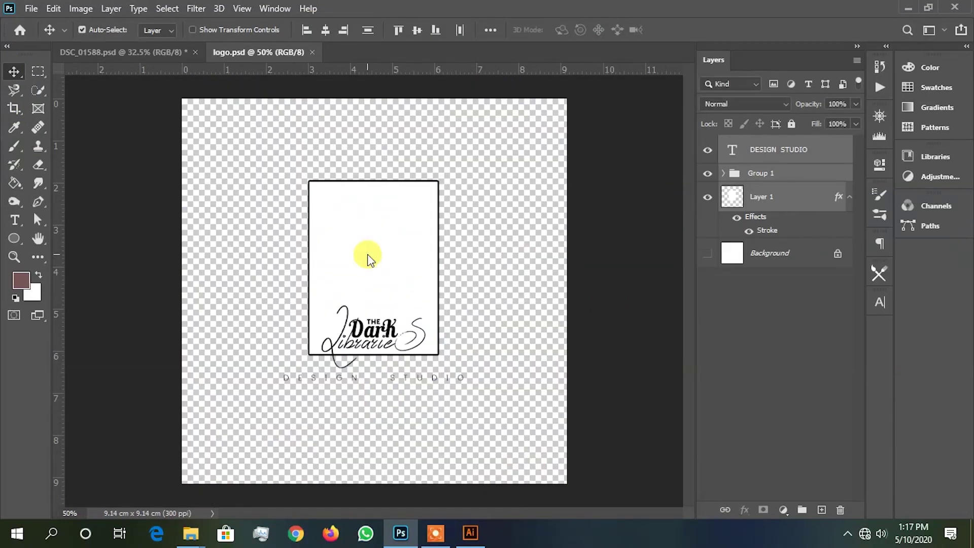
Step: Copy the logo layers from logo.psd into DSC_01588.psd and merge them into one layer
drag(368, 257, 439, 426)
right_click(804, 199)
click(644, 422)
Step: Scale the merged logo down and position it in the sky near the image's upper right corner
key(ctrl+t)
drag(396, 357, 429, 395)
drag(463, 408, 520, 119)
key(Return)
key(Right)
key(Right)
key(Right)
key(Right)
key(Right)
key(Up)
key(Up)
key(Up)
key(Up)
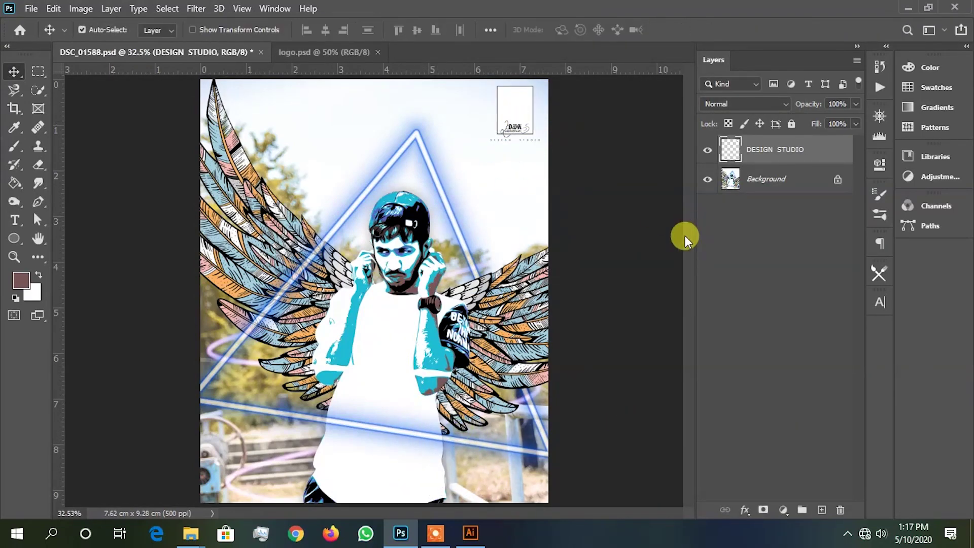
Step: Export the cropped artwork with the logo for the web and inspect the image up close
key(ctrl+alt+shift+s)
click(114, 483)
click(117, 464)
click(727, 511)
key(Return)
key(ctrl+plus)
key(ctrl+plus)
key(ctrl+0)
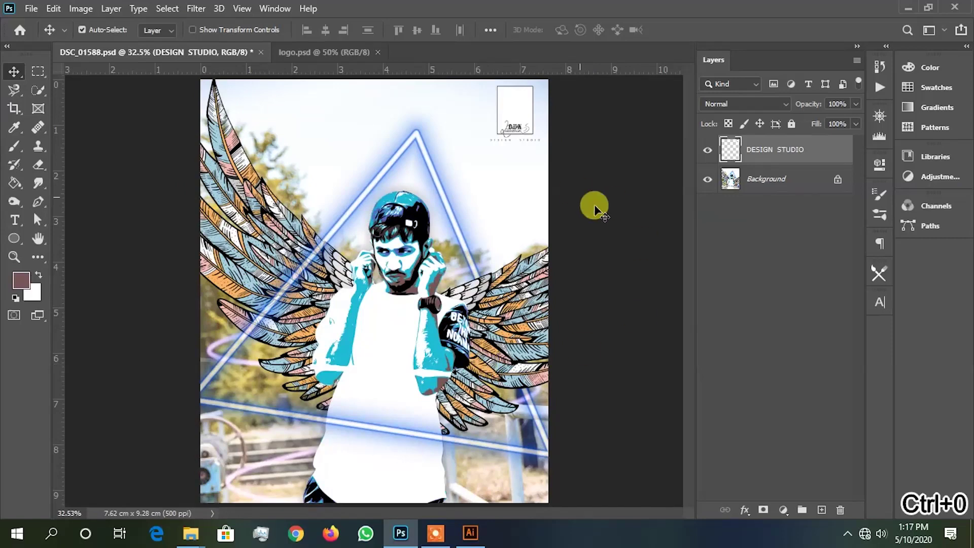
Step: Crop the image to a 1080 × 1080 px square around the man's upper body and wings
click(19, 109)
drag(199, 277, 227, 277)
drag(375, 502, 375, 463)
drag(383, 120, 389, 151)
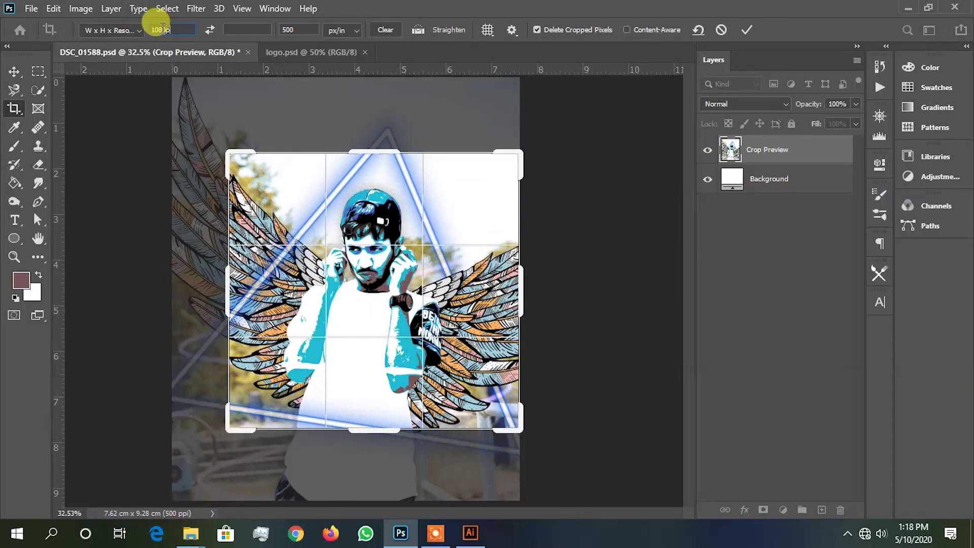
text(1080px)
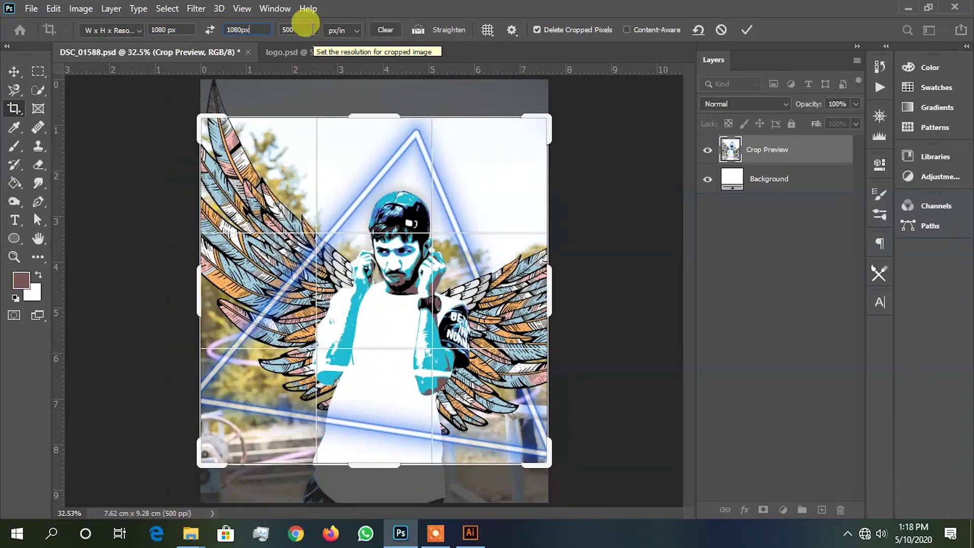
drag(550, 371, 503, 313)
key(Return)
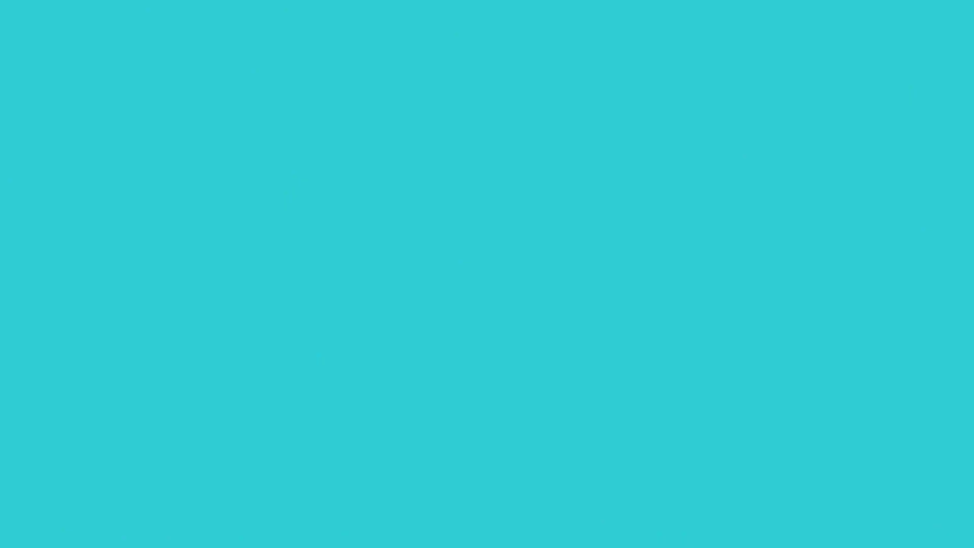